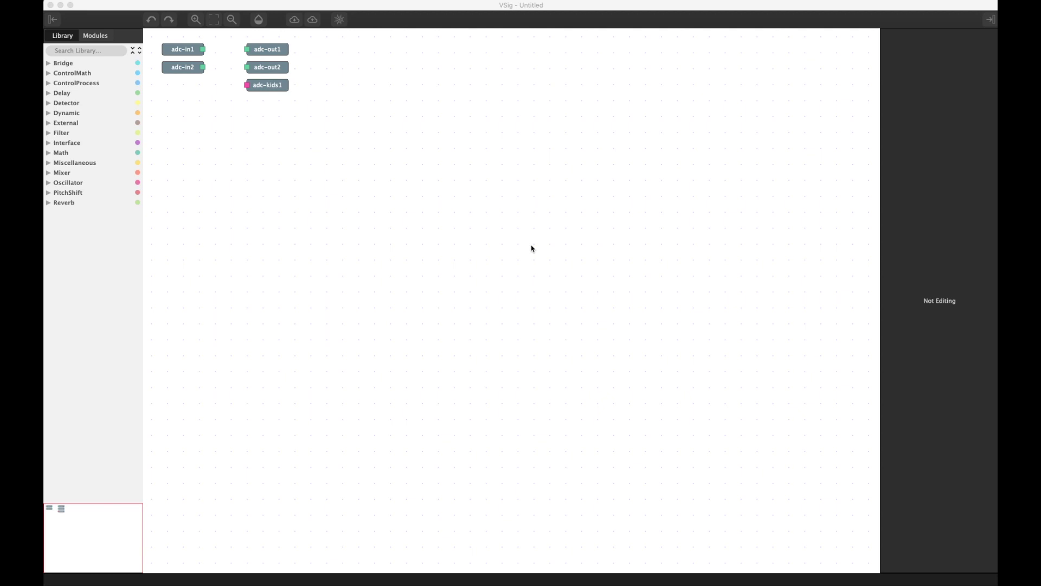
# - Search the module library for "mix" and check the VSig application's file information
pyautogui.click(97, 50)
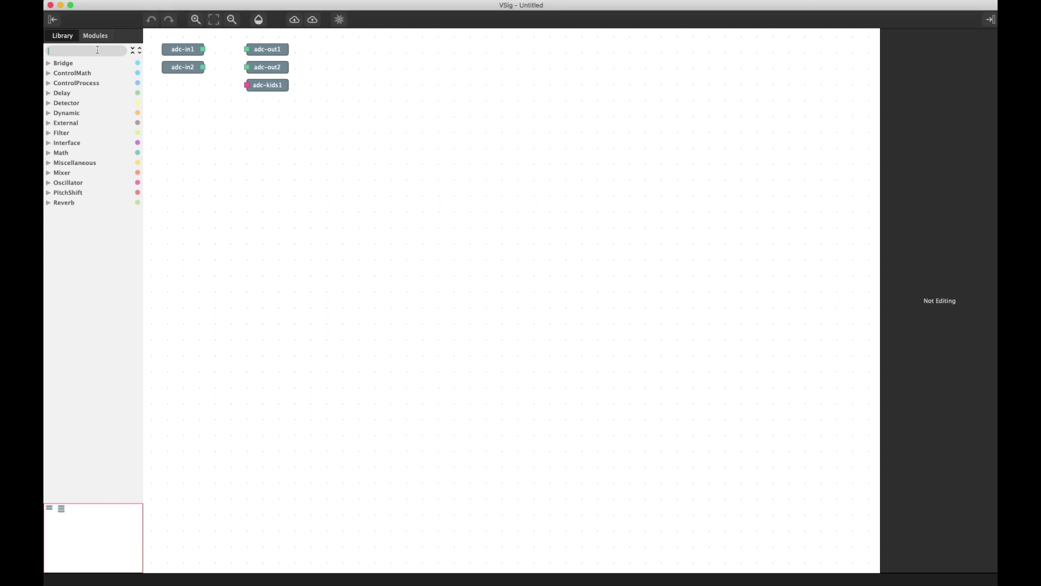
pyautogui.write('mix')
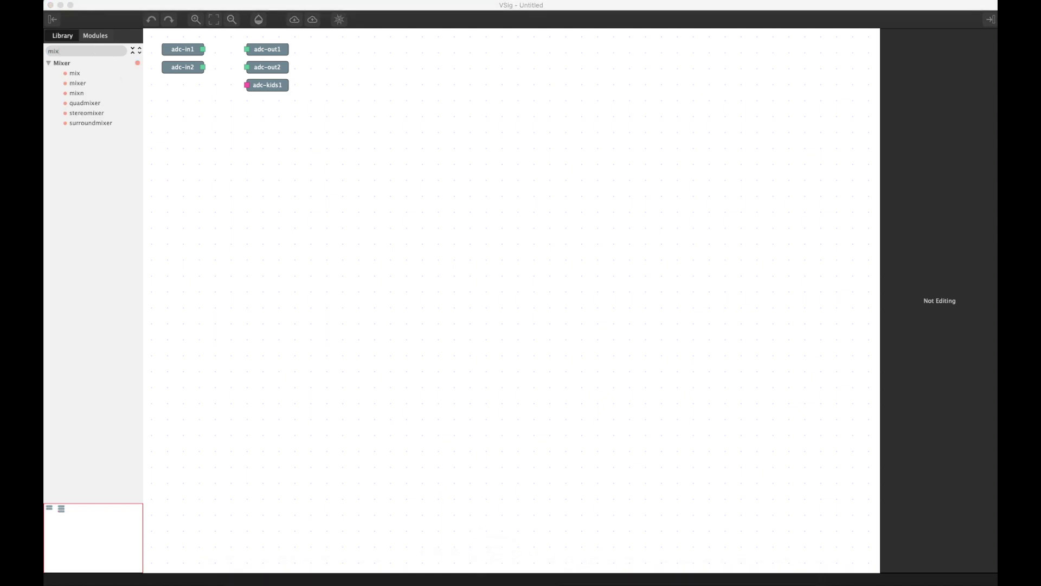
pyautogui.press('super+i')
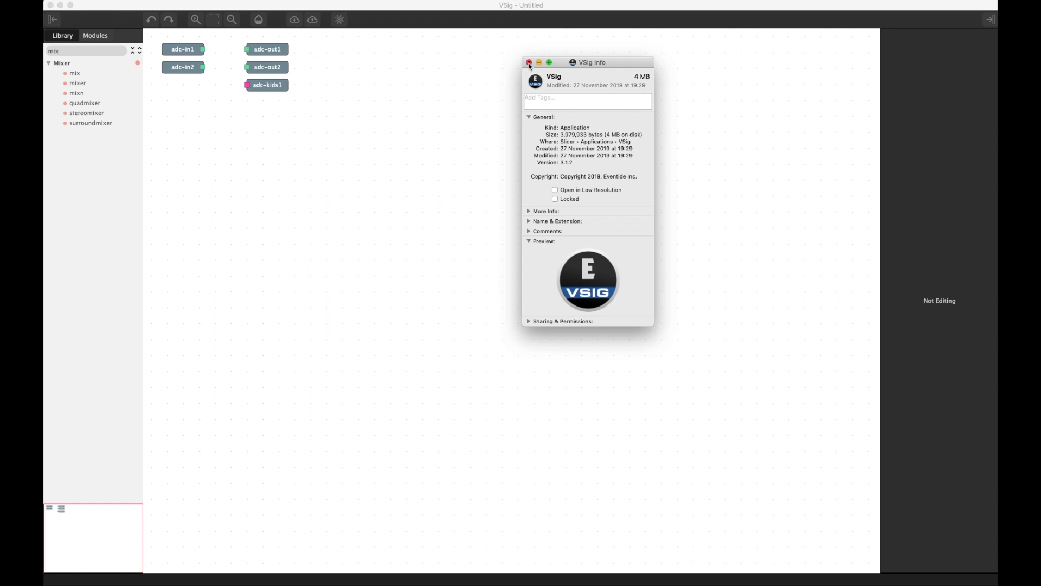
pyautogui.click(529, 62)
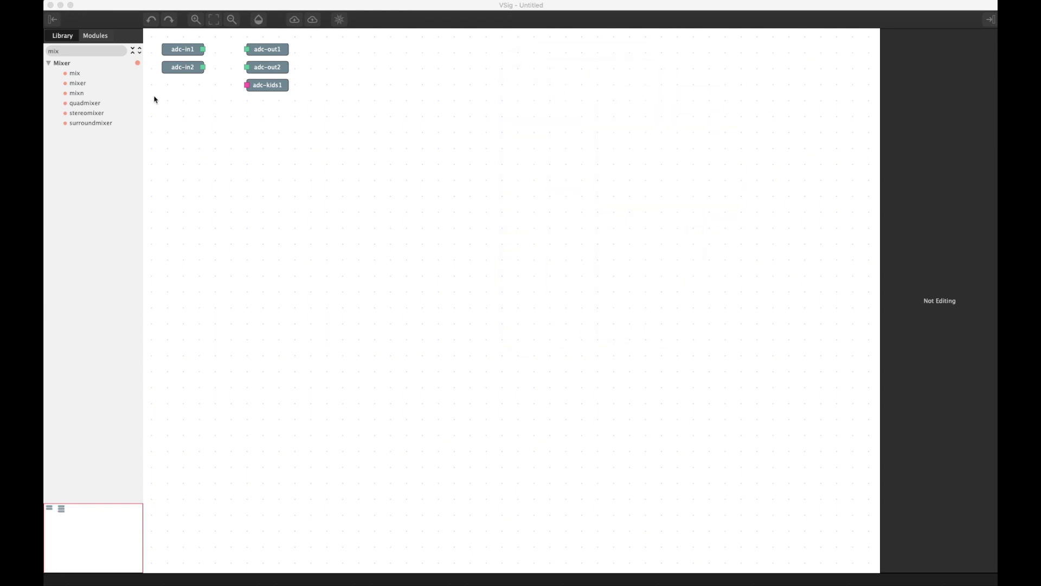
# - Place two mix modules one above the other and connect adc-in1 and adc-in2 to their respective first inputs
pyautogui.moveTo(76, 73); pyautogui.dragTo(289, 158)
pyautogui.click(289, 158)
pyautogui.press('super+d')
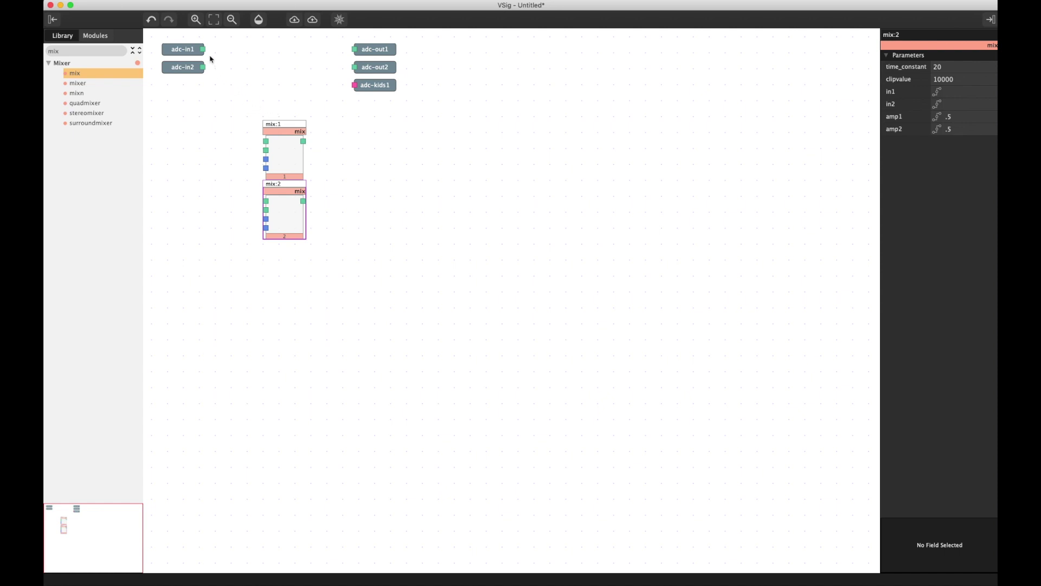
pyautogui.moveTo(203, 48); pyautogui.dragTo(266, 141)
pyautogui.moveTo(204, 71); pyautogui.dragTo(266, 201)
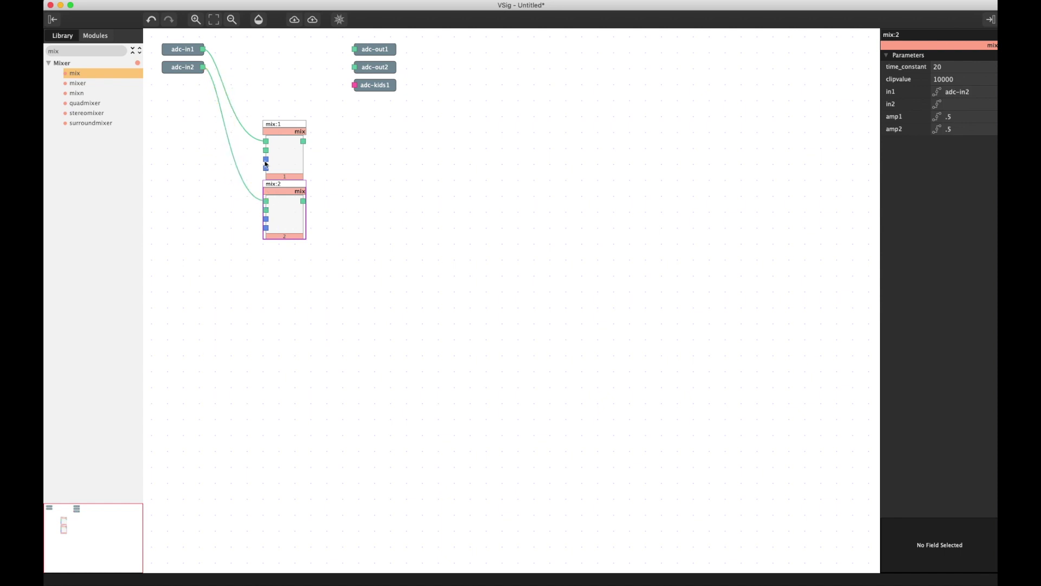
# - Rename the upper mix module DELAYmixL and the lower one DELAYmixR, and check both names in the patch's module list
pyautogui.click(281, 125)
pyautogui.press('BackSpace')
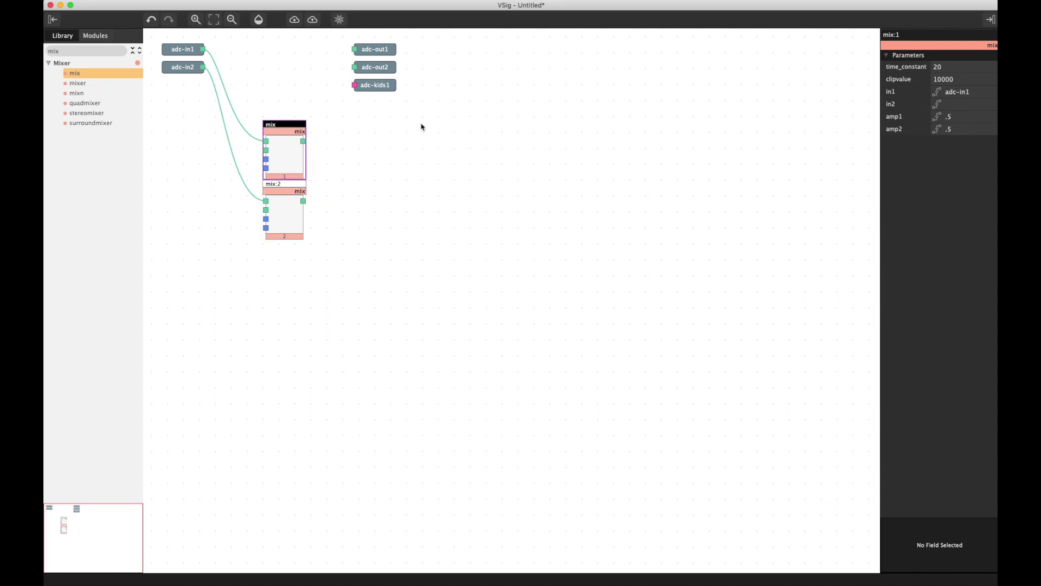
pyautogui.write('DELAY')
pyautogui.press('Tab')
pyautogui.write('DELAYmix')
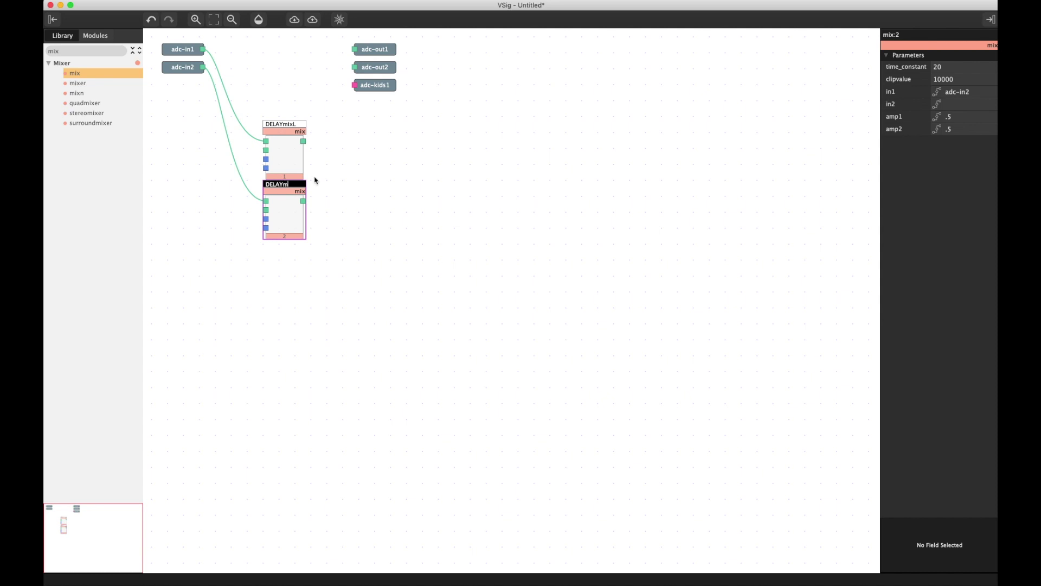
pyautogui.write('R')
pyautogui.press('Return')
pyautogui.click(97, 37)
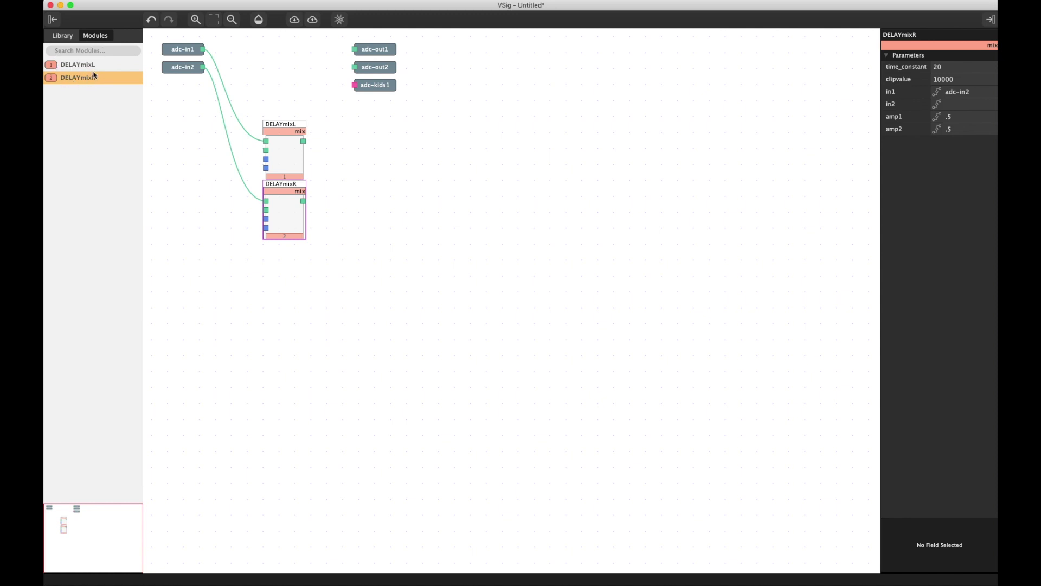
pyautogui.click(62, 35)
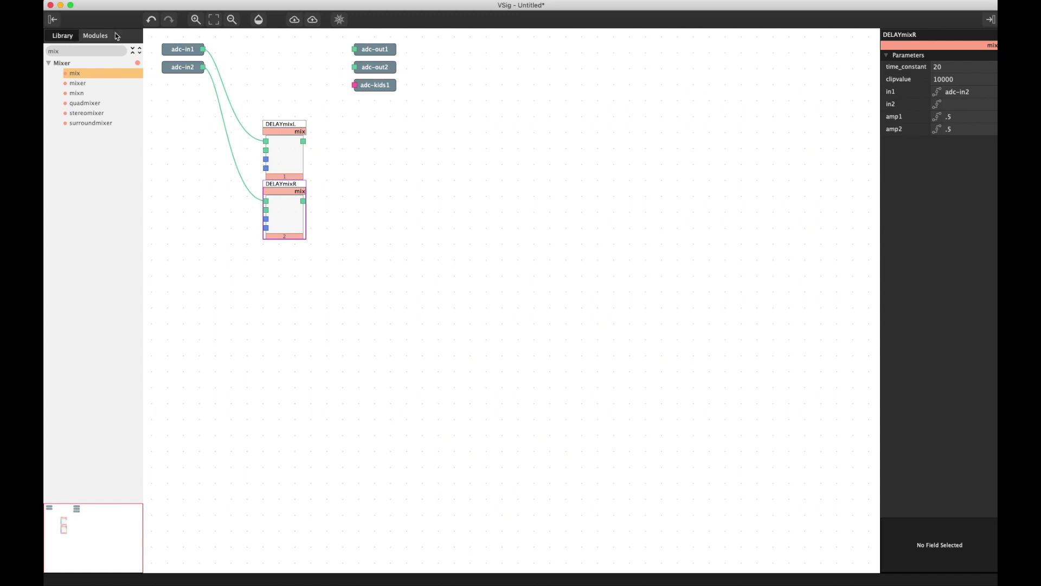
# - Clear the library search, look through the full module list by category, and collapse all categories
pyautogui.click(111, 51)
pyautogui.press('BackSpace')
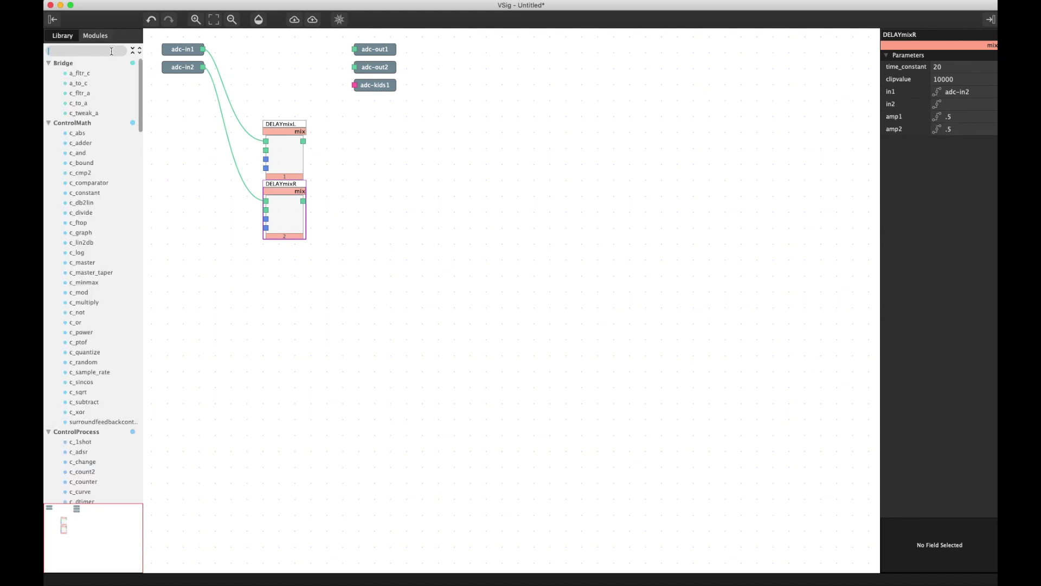
pyautogui.scroll(-5, 85, 380)
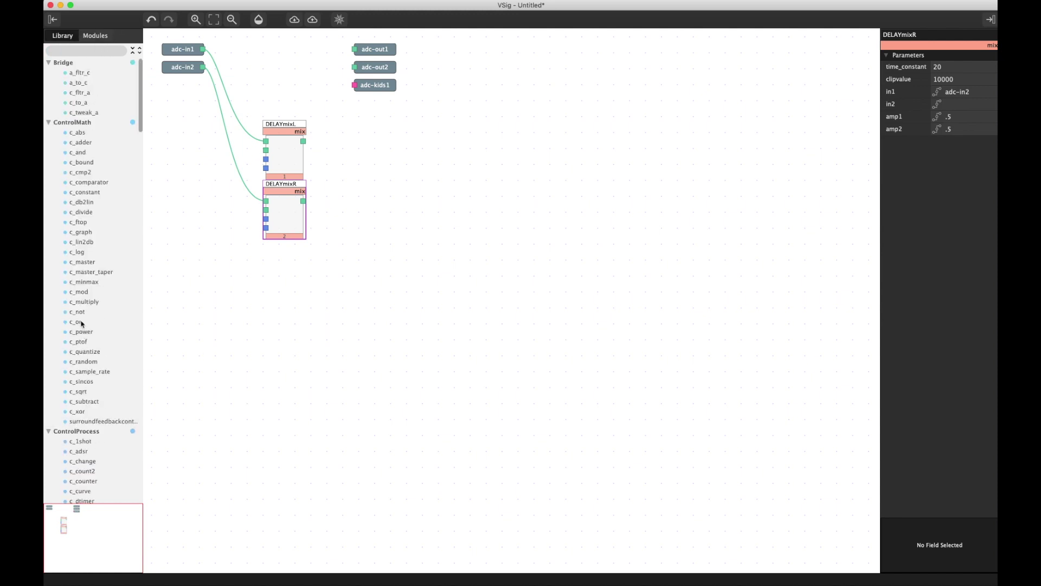
pyautogui.scroll(-13, 82, 322)
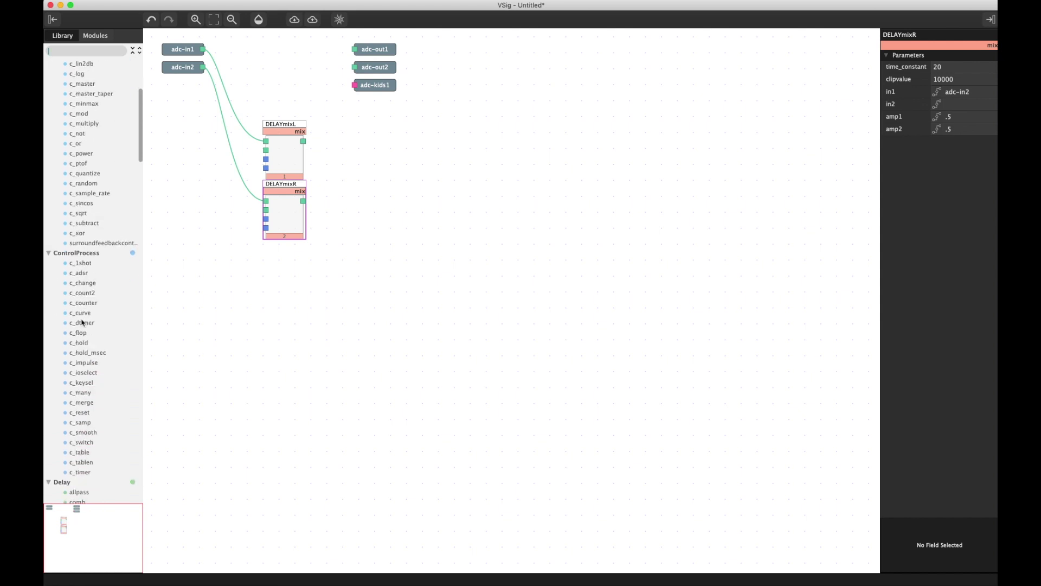
pyautogui.scroll(-2, 84, 321)
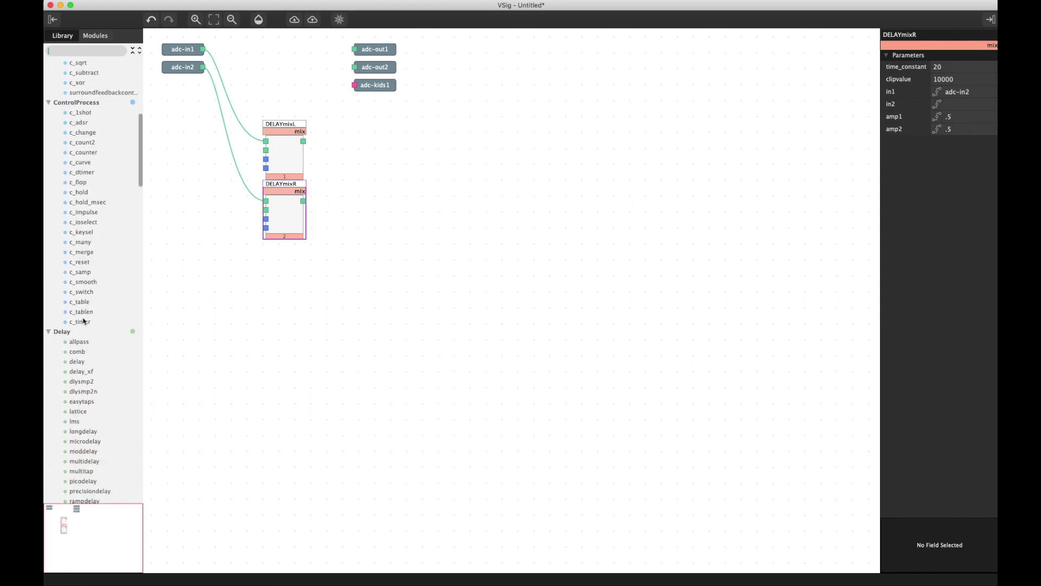
pyautogui.scroll(-13, 84, 321)
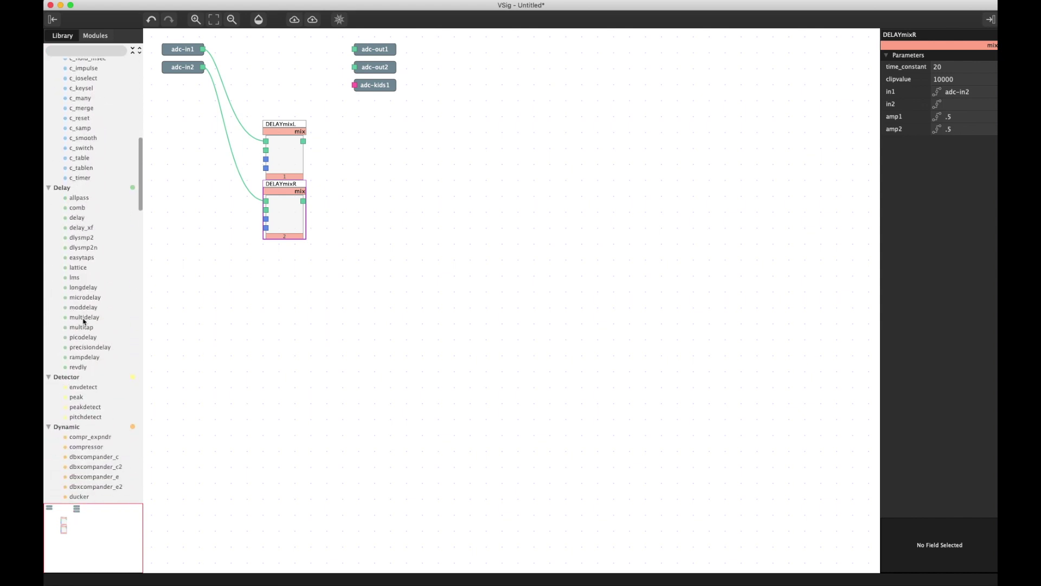
pyautogui.scroll(-8, 84, 321)
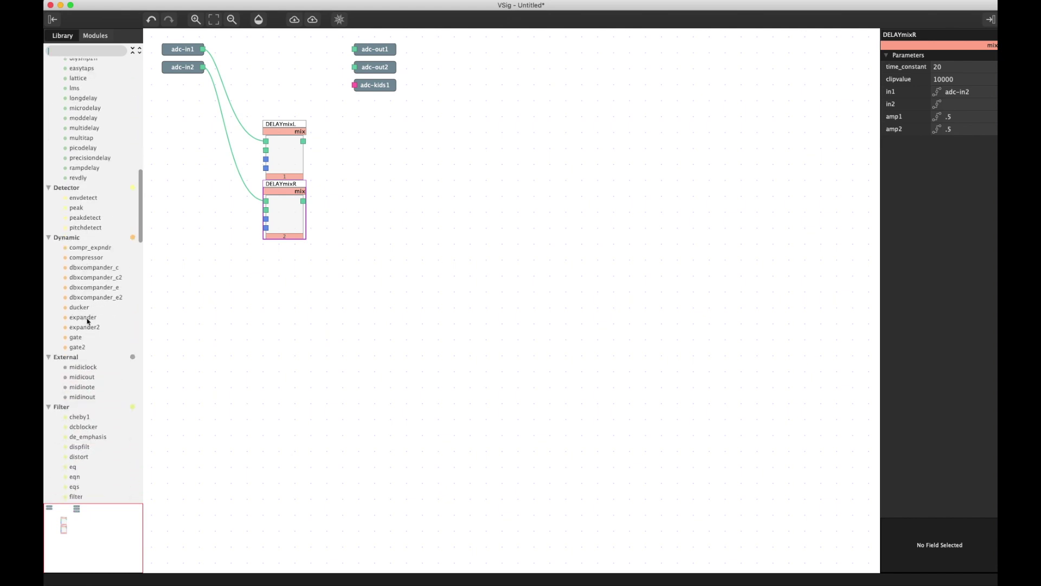
pyautogui.scroll(-9, 93, 328)
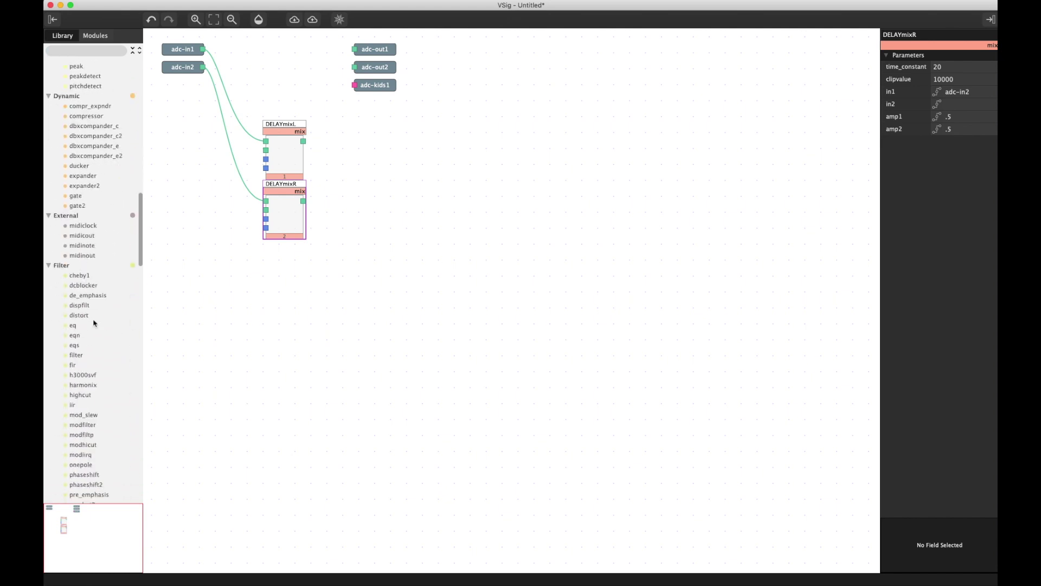
pyautogui.scroll(-3, 94, 322)
pyautogui.scroll(-12, 93, 321)
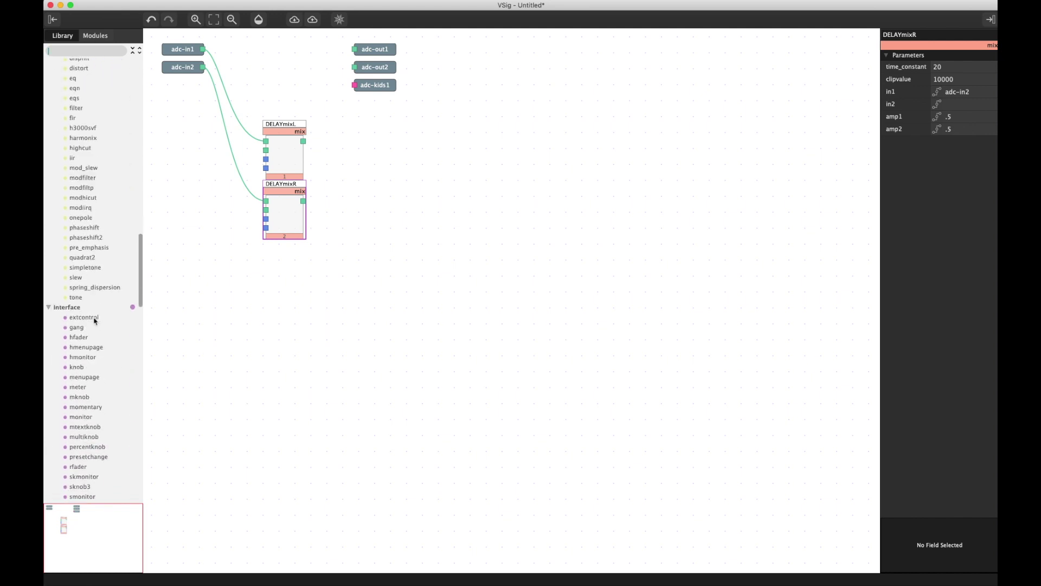
pyautogui.scroll(-20, 95, 320)
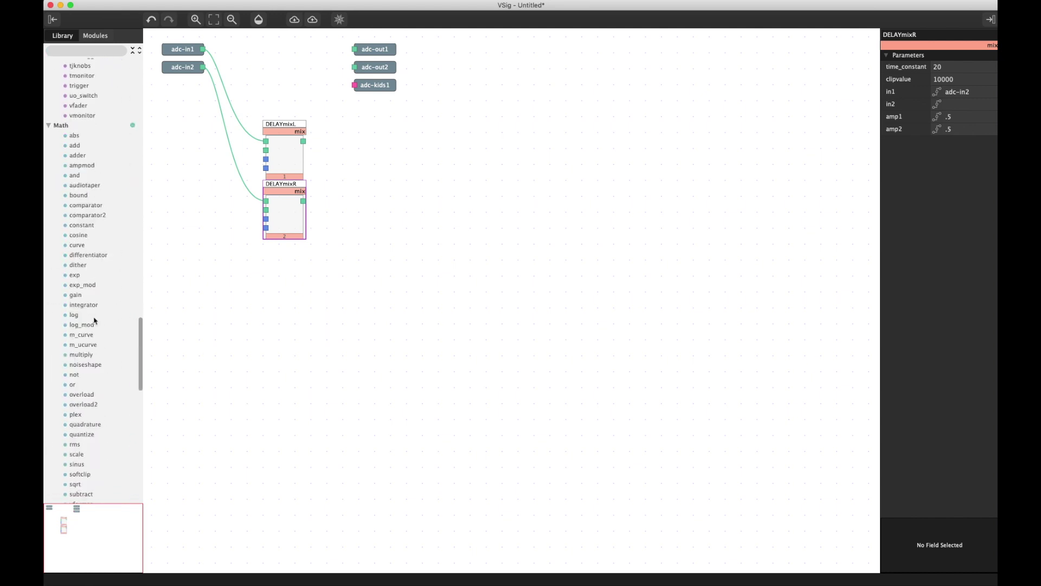
pyautogui.scroll(-10, 94, 321)
pyautogui.click(133, 50)
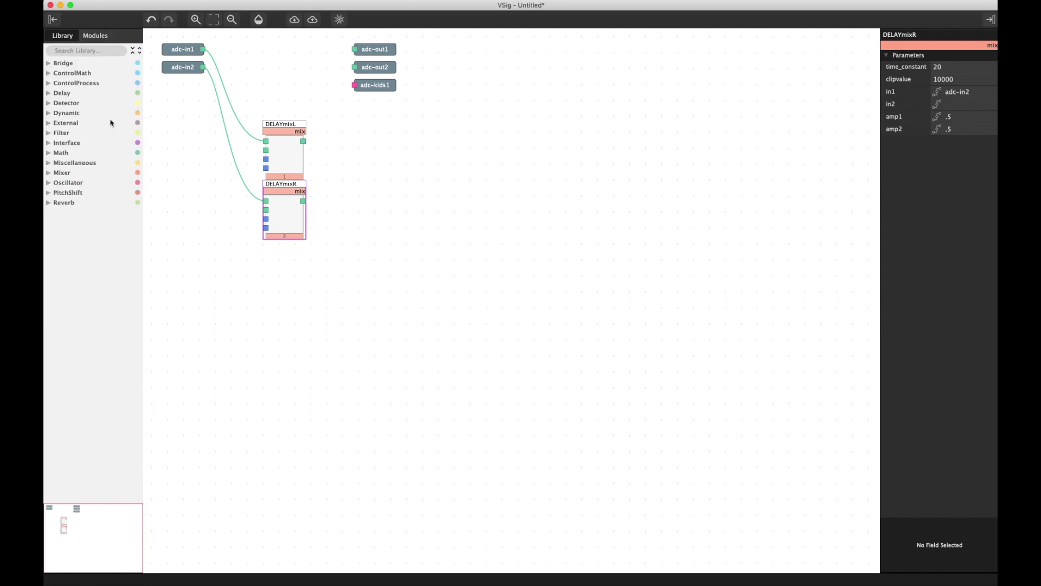
# - Find the delay module by searching "dela" and place one delay beside DELAYmixL and another beside DELAYmixR
pyautogui.press('super+f')
pyautogui.write('delau')
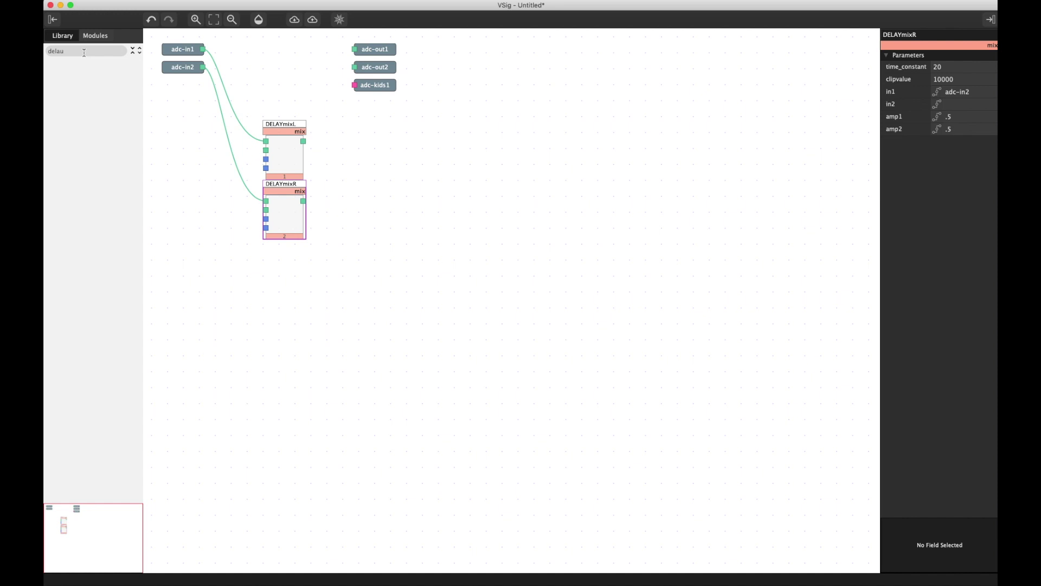
pyautogui.press('BackSpace')
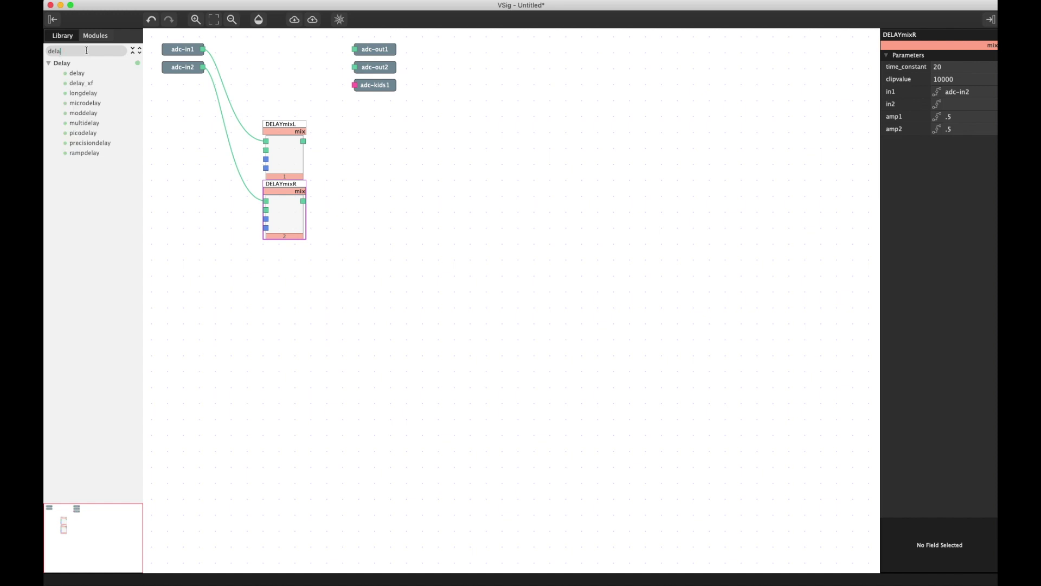
pyautogui.moveTo(77, 73); pyautogui.dragTo(300, 146)
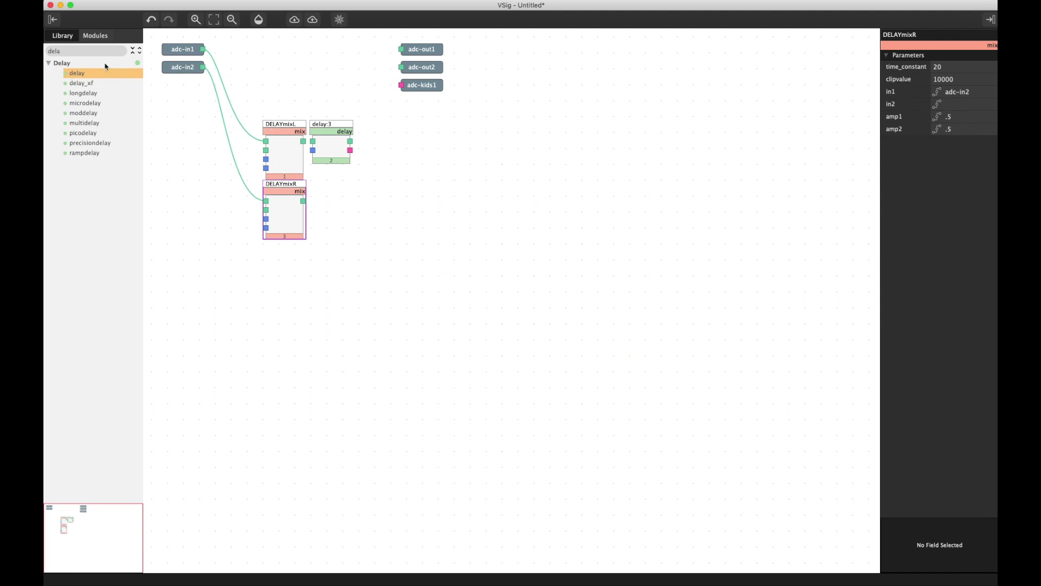
pyautogui.moveTo(80, 73); pyautogui.dragTo(279, 221)
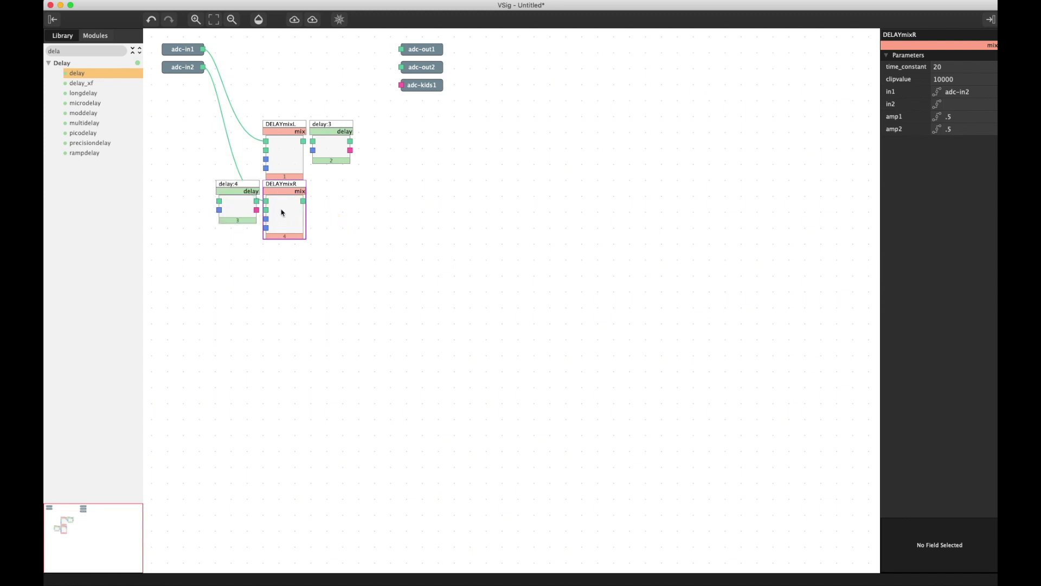
pyautogui.moveTo(235, 207); pyautogui.dragTo(323, 210)
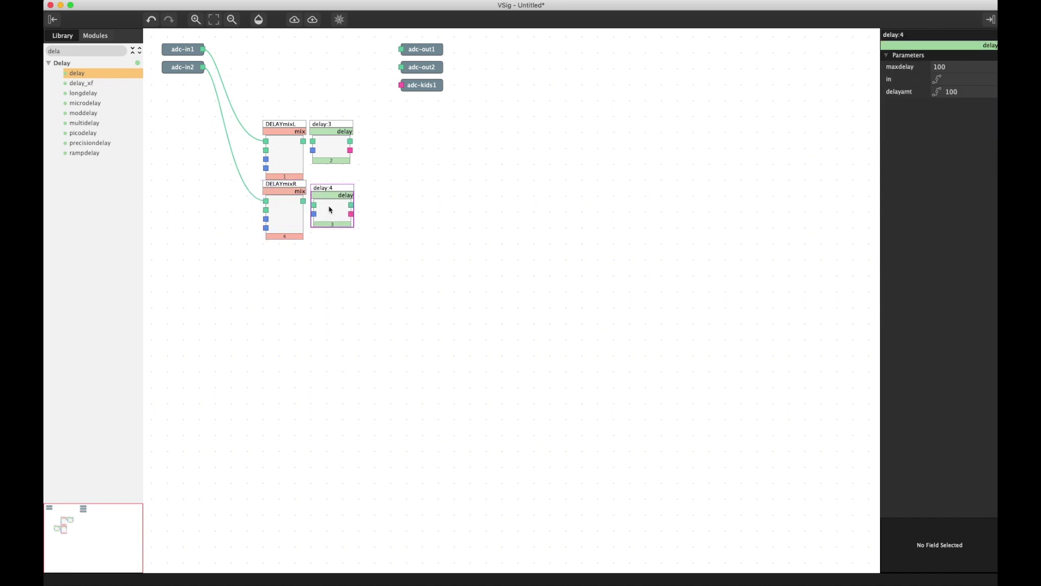
# - Reposition DELAYmixR so it is processed second, ahead of both delay modules, and check the order of all four modules
pyautogui.click(282, 145)
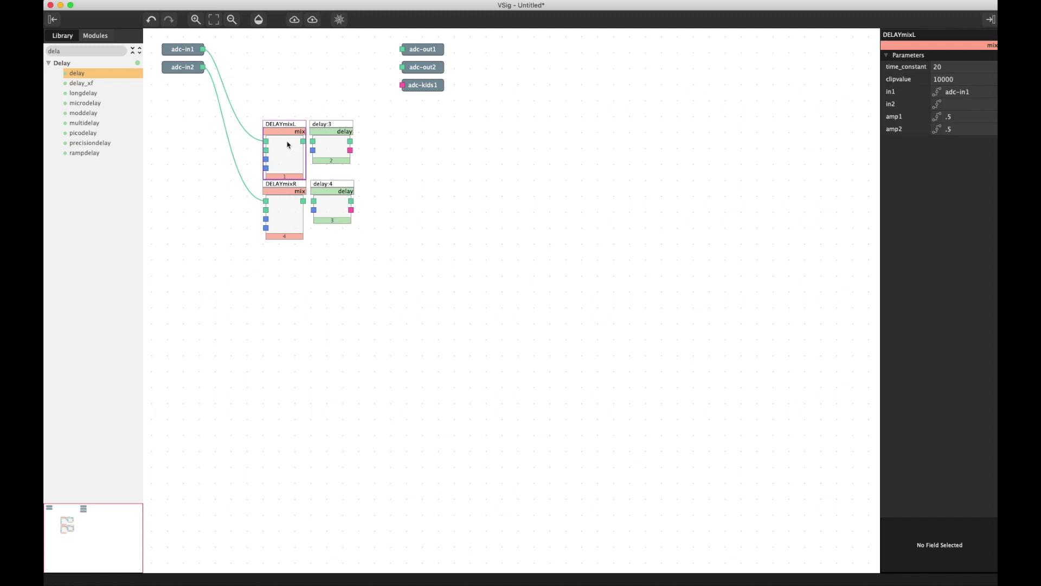
pyautogui.click(330, 148)
pyautogui.click(294, 206)
pyautogui.click(325, 207)
pyautogui.click(286, 228)
pyautogui.moveTo(275, 222); pyautogui.dragTo(297, 170)
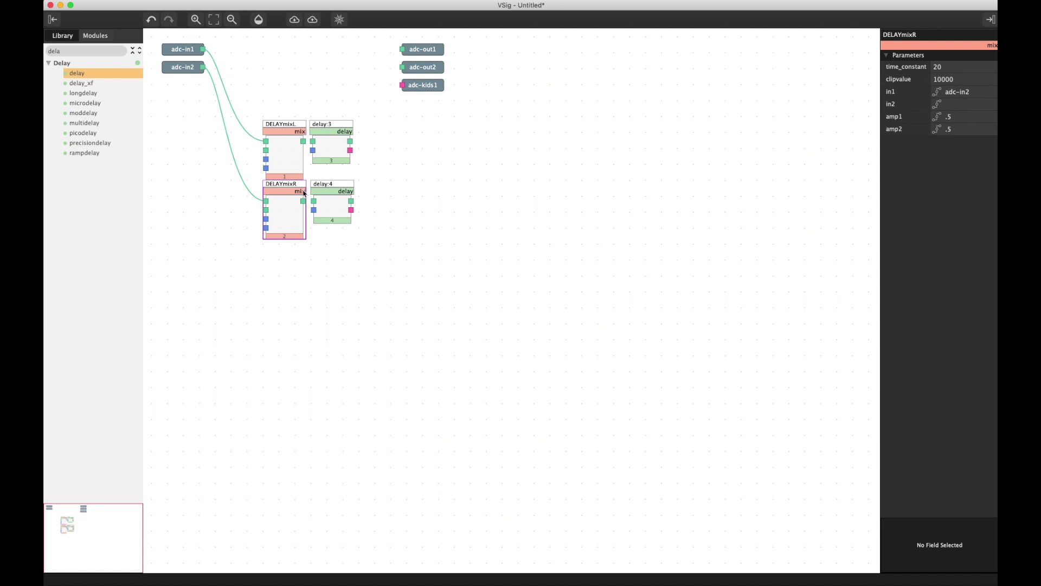
pyautogui.click(282, 145)
pyautogui.click(331, 144)
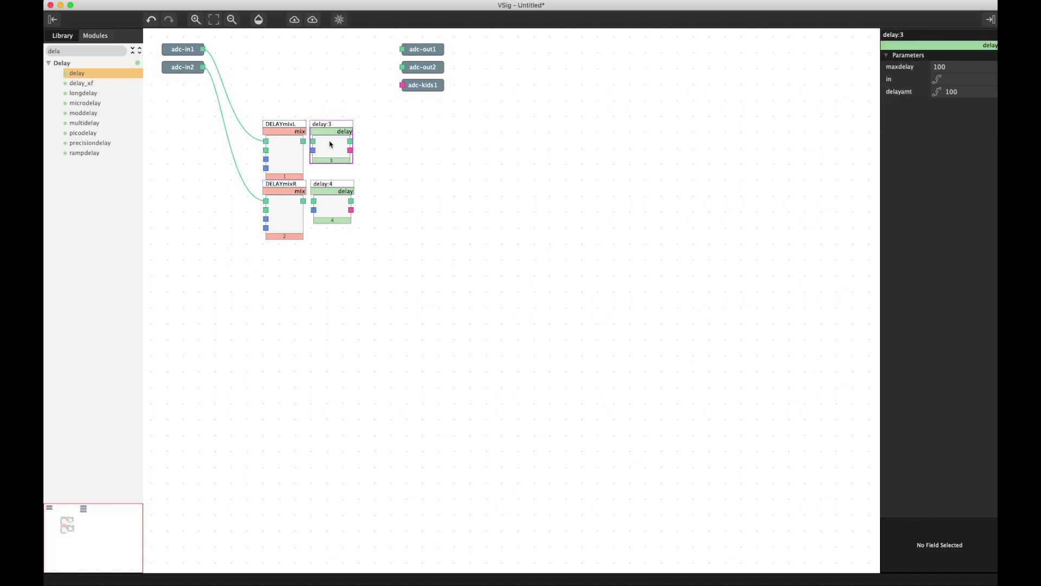
pyautogui.click(285, 217)
pyautogui.click(327, 204)
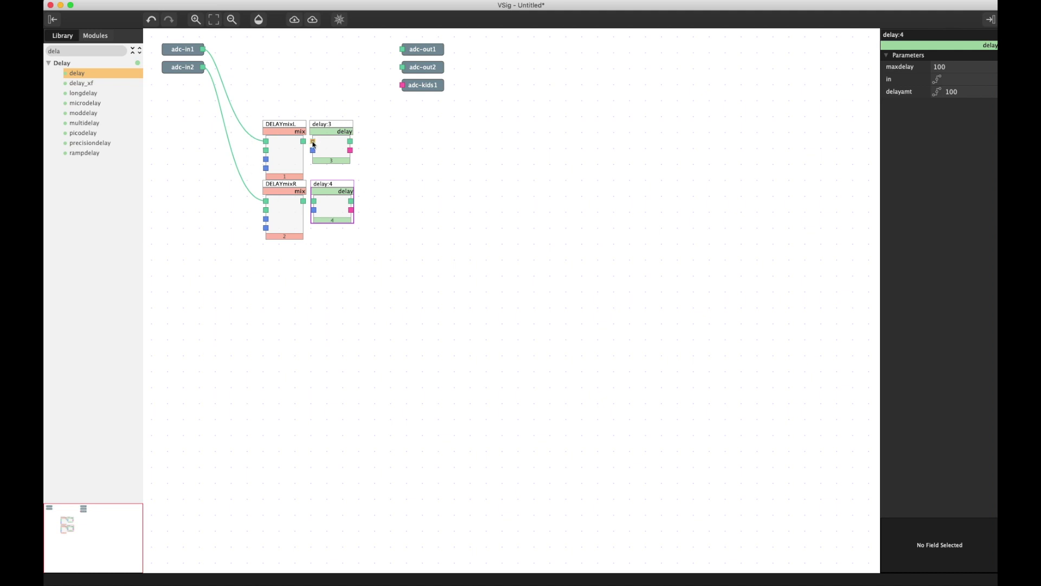
# - Connect the DELAYmixL output to the upper delay's audio input and the DELAYmixR output to the lower delay's audio input
pyautogui.moveTo(305, 143)
pyautogui.mouseDown()
pyautogui.moveTo(315, 143)
pyautogui.moveTo(306, 143)
pyautogui.mouseUp()
pyautogui.moveTo(314, 144); pyautogui.dragTo(314, 143)
pyautogui.moveTo(333, 205); pyautogui.dragTo(282, 209)
pyautogui.moveTo(303, 202); pyautogui.dragTo(313, 201)
pyautogui.moveTo(294, 201); pyautogui.dragTo(337, 149)
# - Save the patch as BasicDelay2 in the Delay folder
pyautogui.press('super+s')
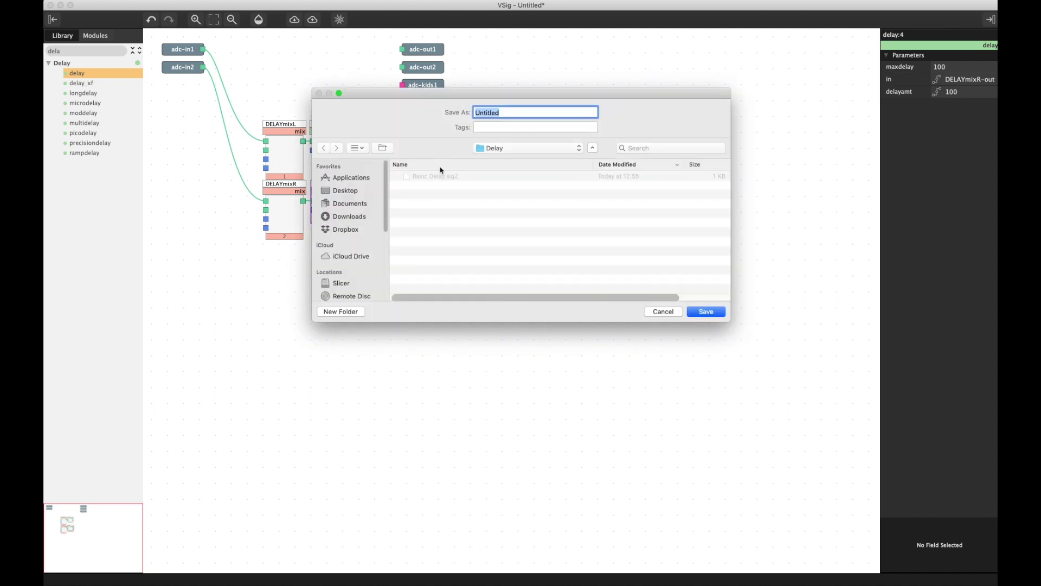
pyautogui.write('BasicDelay2')
pyautogui.press('Return')
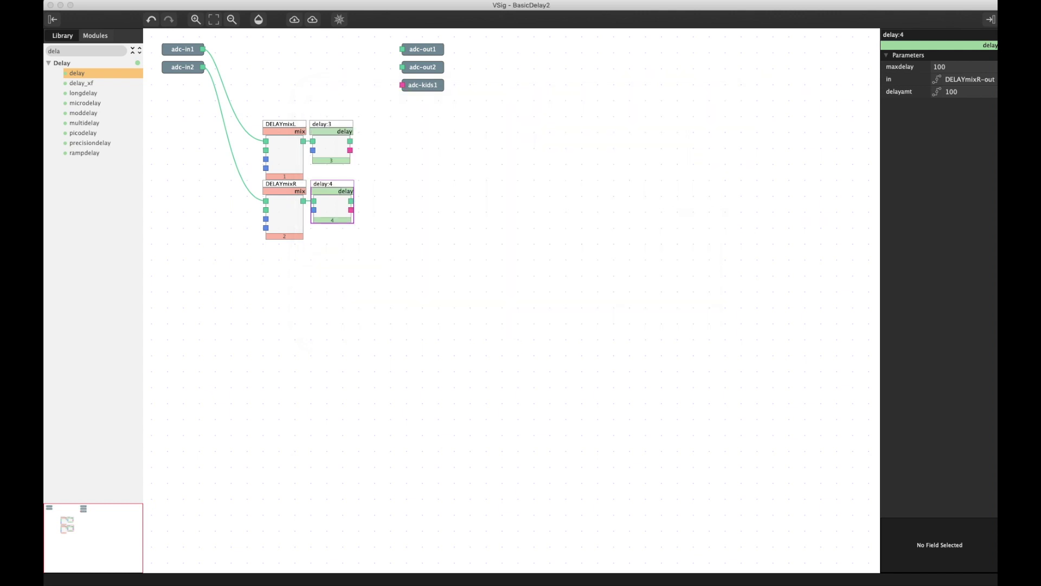
pyautogui.click(97, 0)
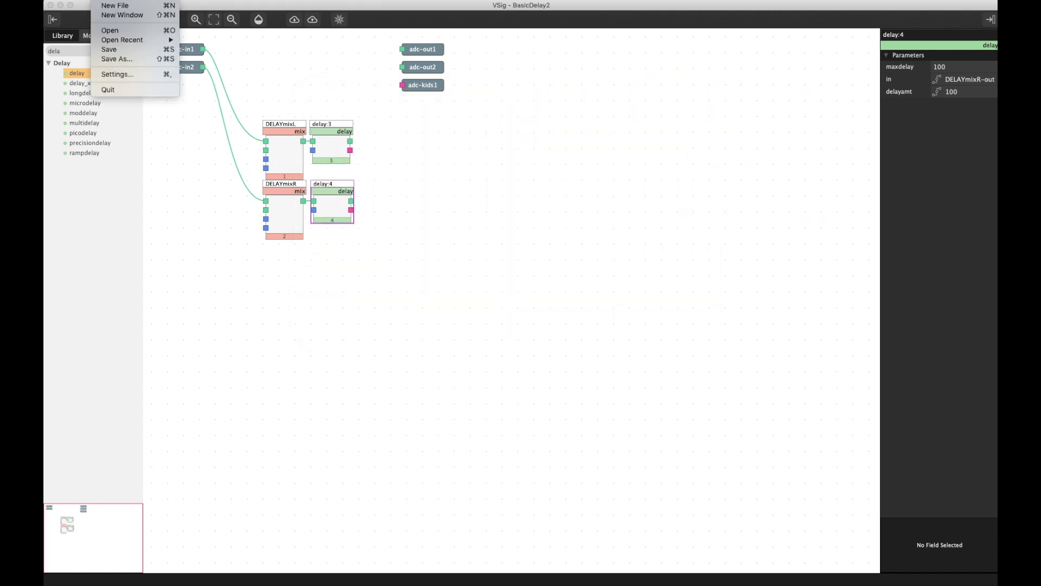
pyautogui.moveTo(125, 0)
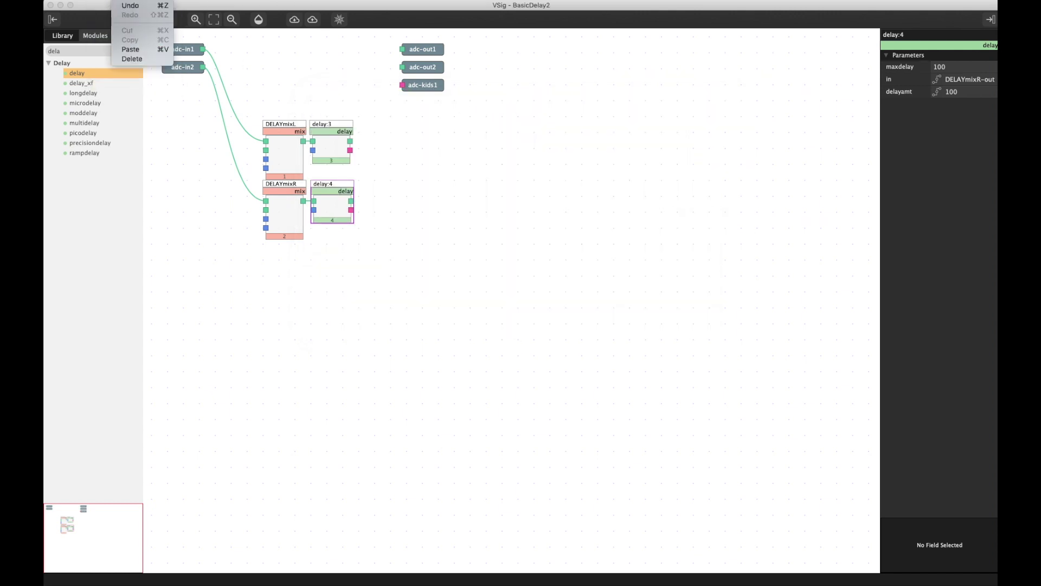
pyautogui.click(378, 147)
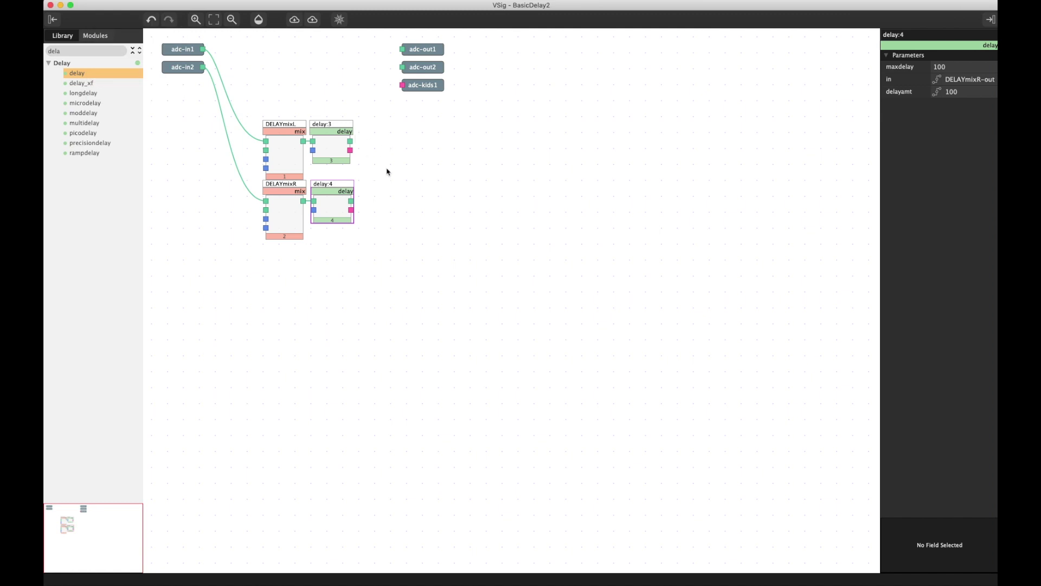
# - Find the stereomixer module by searching "stereo" and place one between the delay modules and the audio outputs
pyautogui.doubleClick(92, 49)
pyautogui.write('stereo')
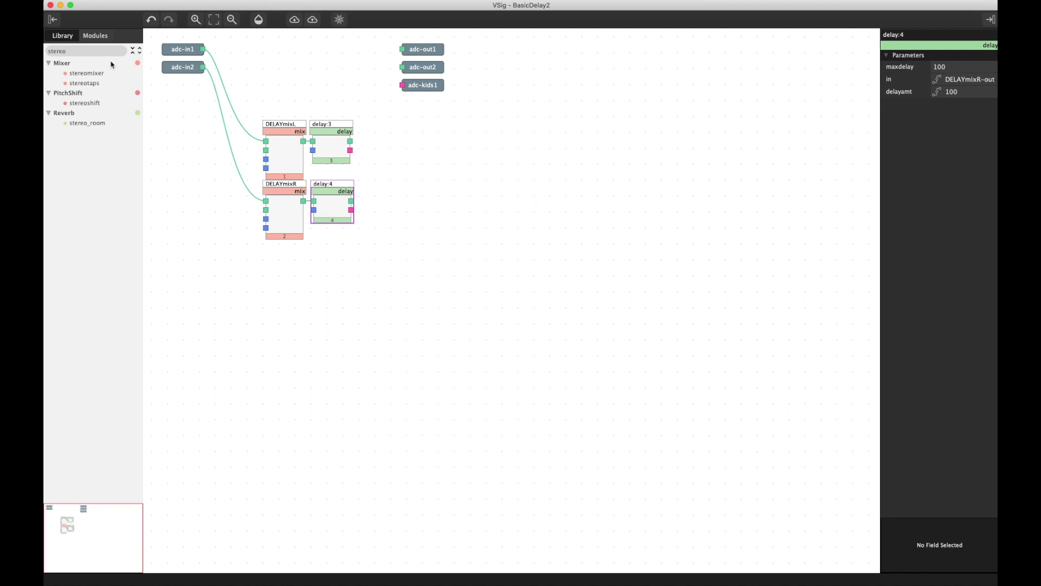
pyautogui.moveTo(92, 73); pyautogui.dragTo(445, 99)
pyautogui.click(431, 137)
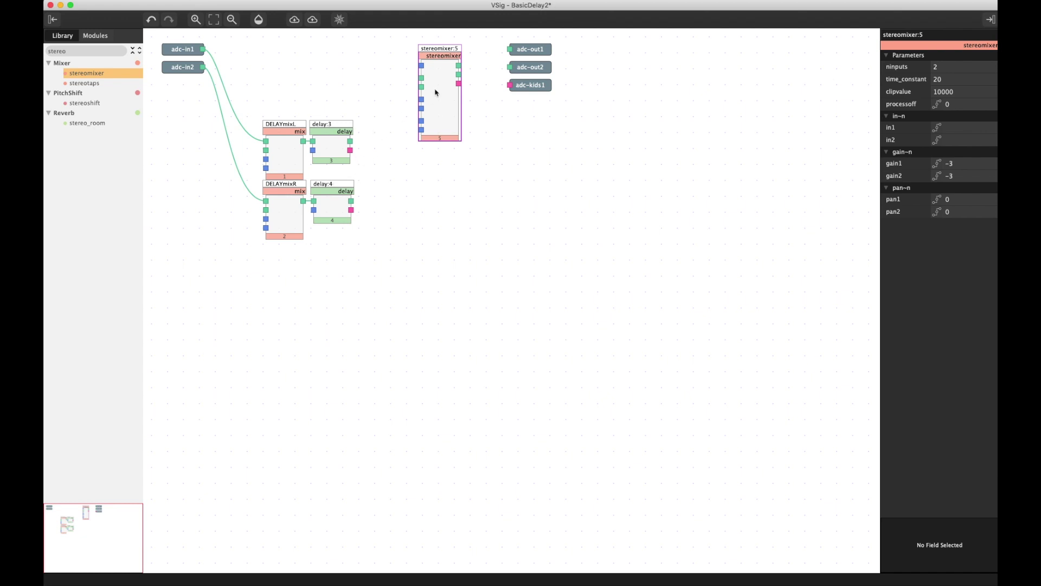
# - Examine the value ranges of the stereomixer's gain1 and pan1 parameters and compare them with DELAYmixL's amp1 range
pyautogui.click(908, 166)
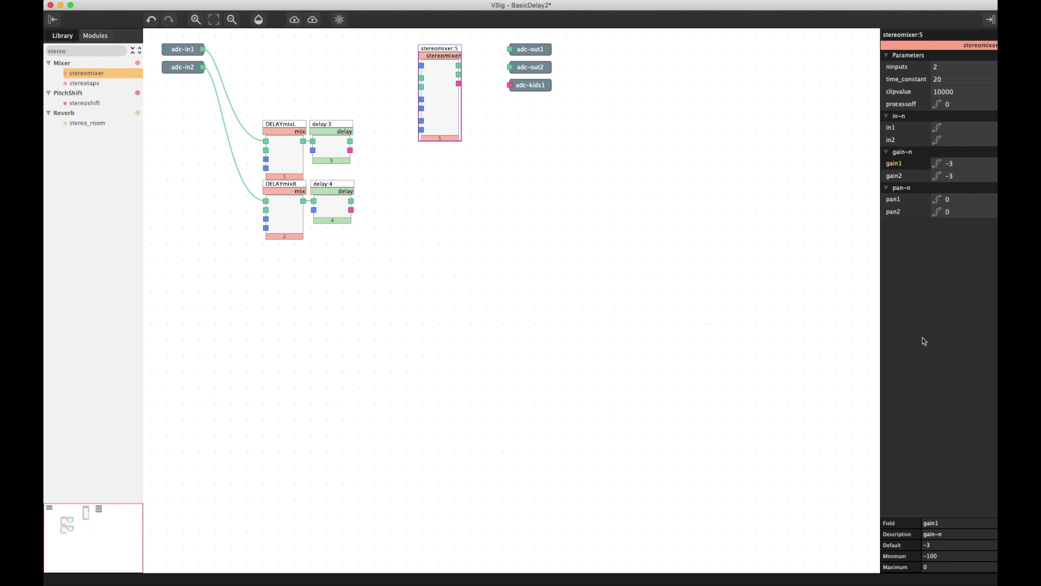
pyautogui.click(431, 112)
pyautogui.click(904, 166)
pyautogui.click(904, 201)
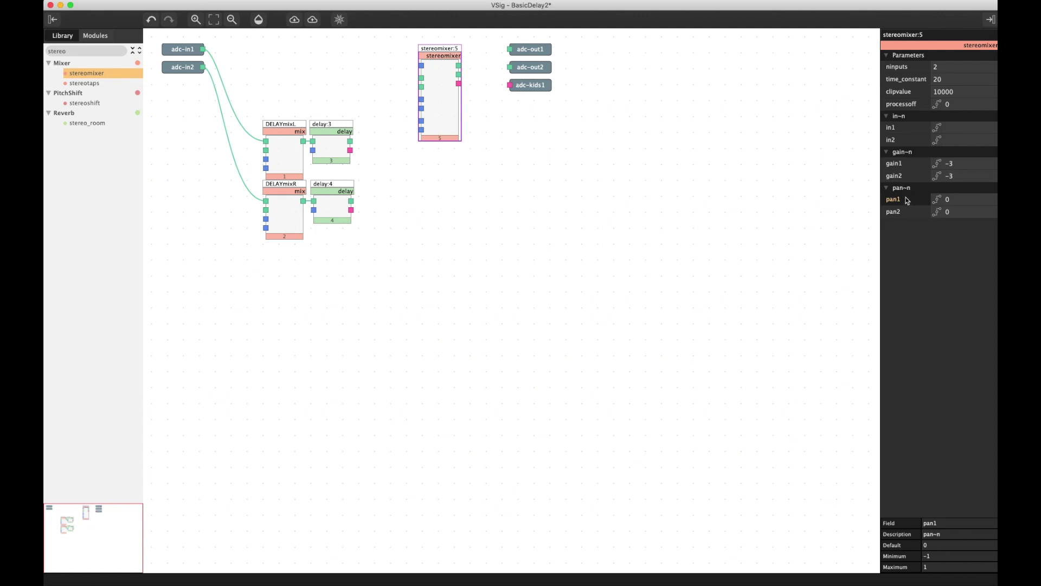
pyautogui.click(287, 150)
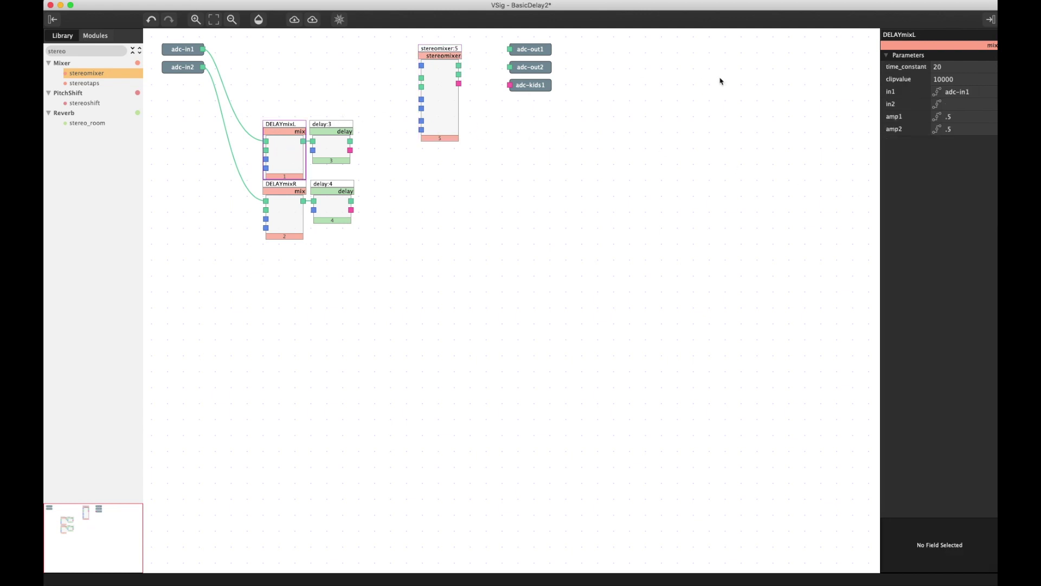
pyautogui.click(911, 120)
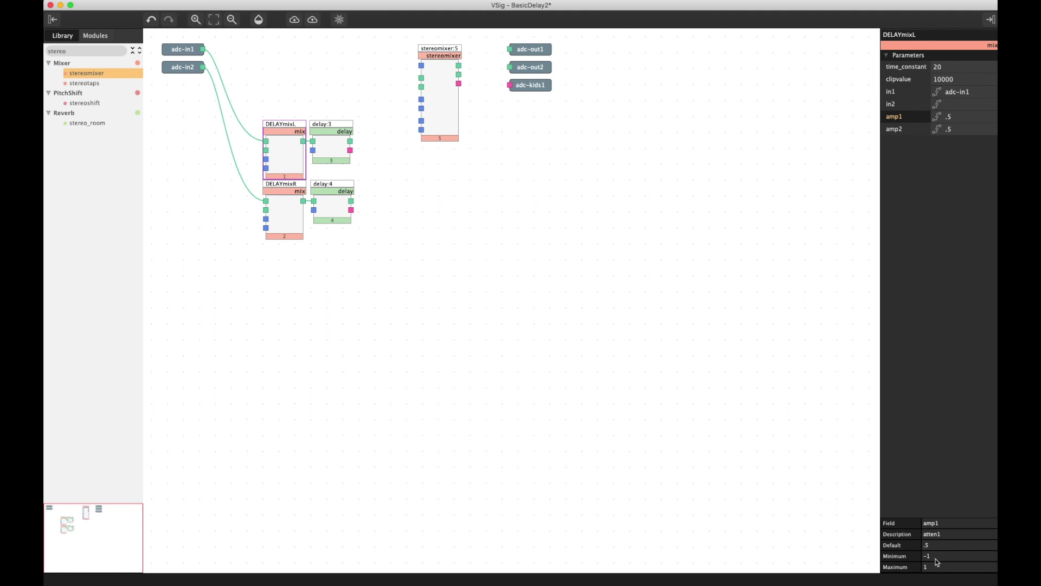
# - Set the stereomixer's ninputs parameter to 4
pyautogui.click(450, 74)
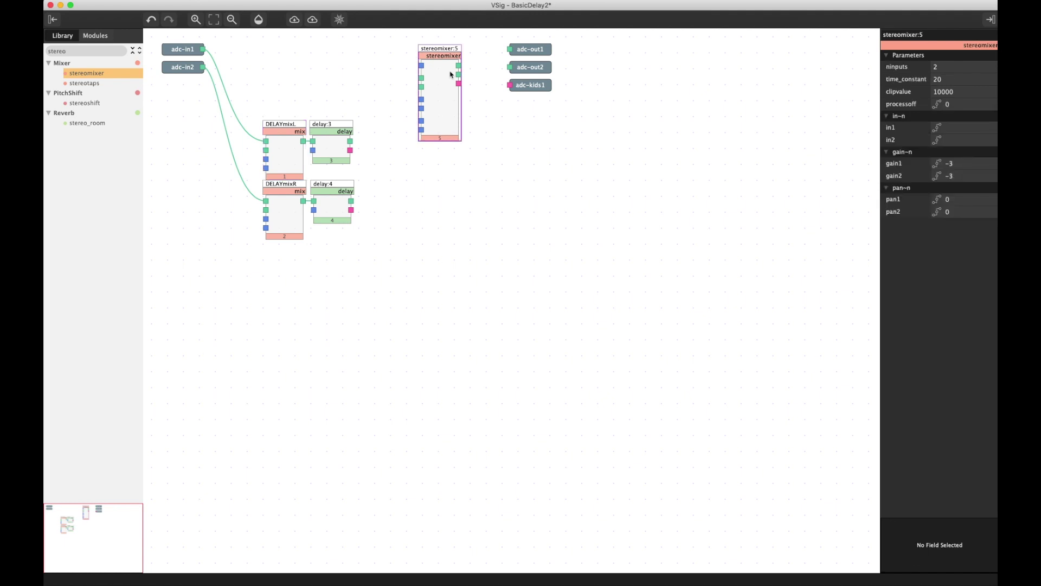
pyautogui.click(922, 68)
pyautogui.click(946, 67)
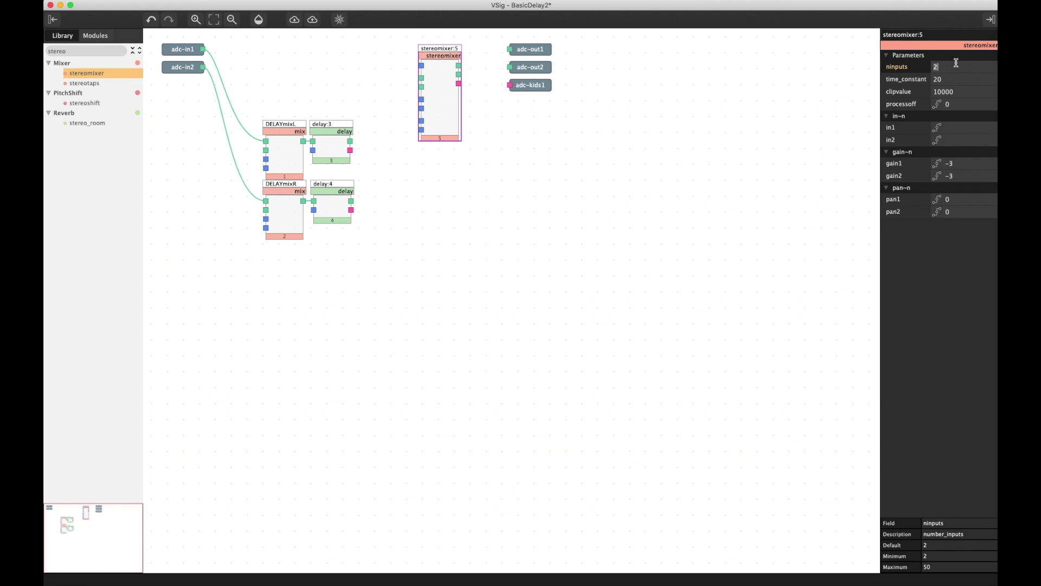
pyautogui.write('4')
pyautogui.press('Return')
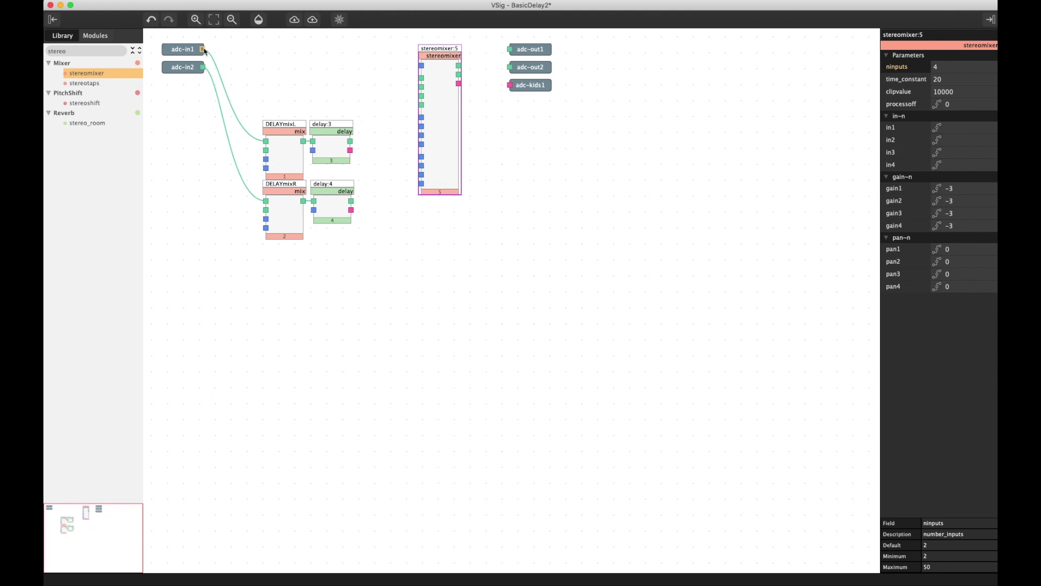
# - Connect adc-in1, adc-in2, the upper delay and the lower delay to stereomixer inputs 1 to 4, and check in1's source options
pyautogui.moveTo(203, 49); pyautogui.dragTo(423, 81)
pyautogui.moveTo(203, 67); pyautogui.dragTo(422, 87)
pyautogui.moveTo(350, 141); pyautogui.dragTo(422, 96)
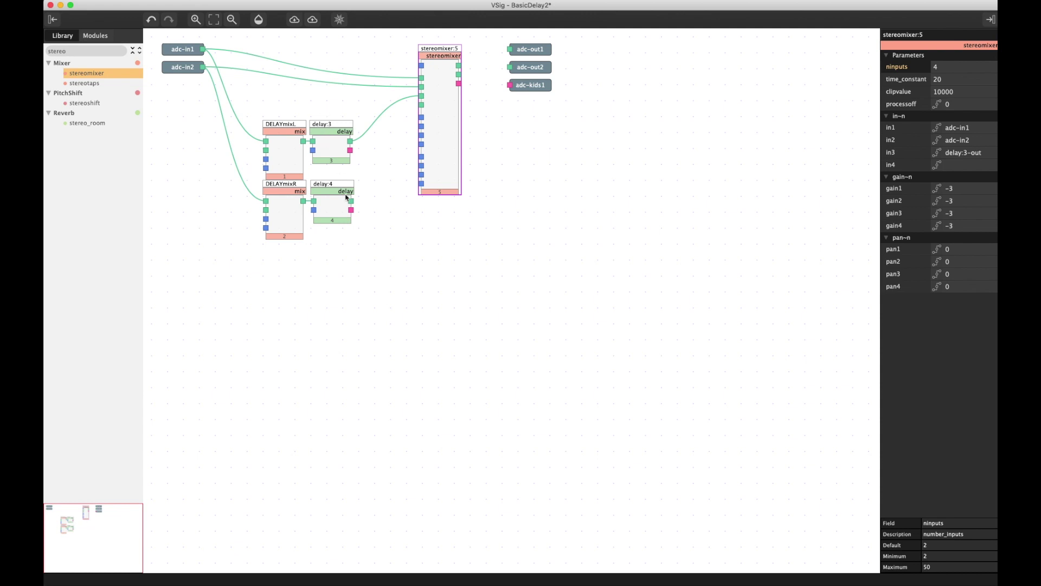
pyautogui.moveTo(351, 201); pyautogui.dragTo(422, 107)
pyautogui.click(441, 111)
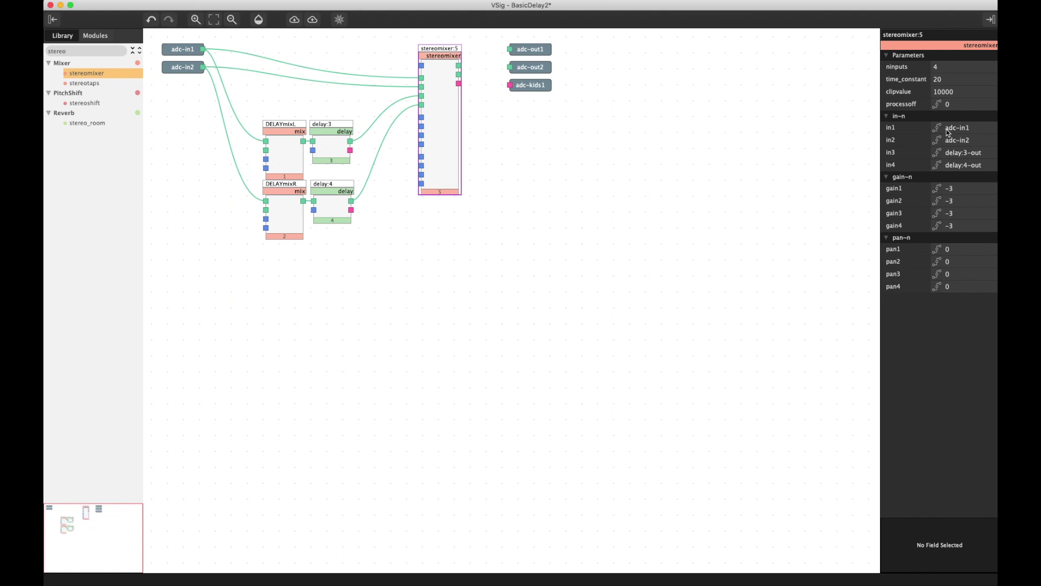
pyautogui.click(937, 128)
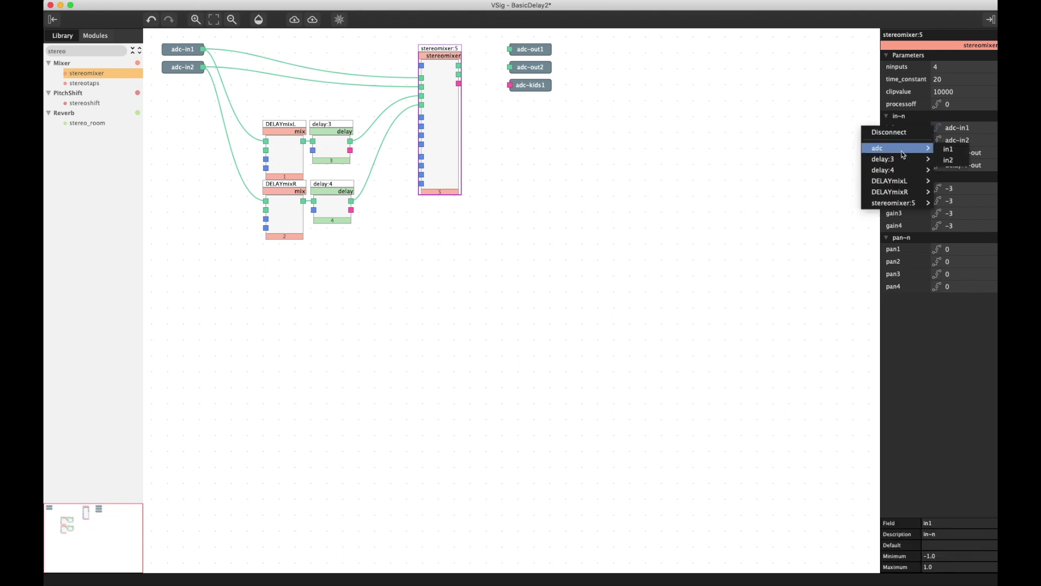
pyautogui.moveTo(901, 171)
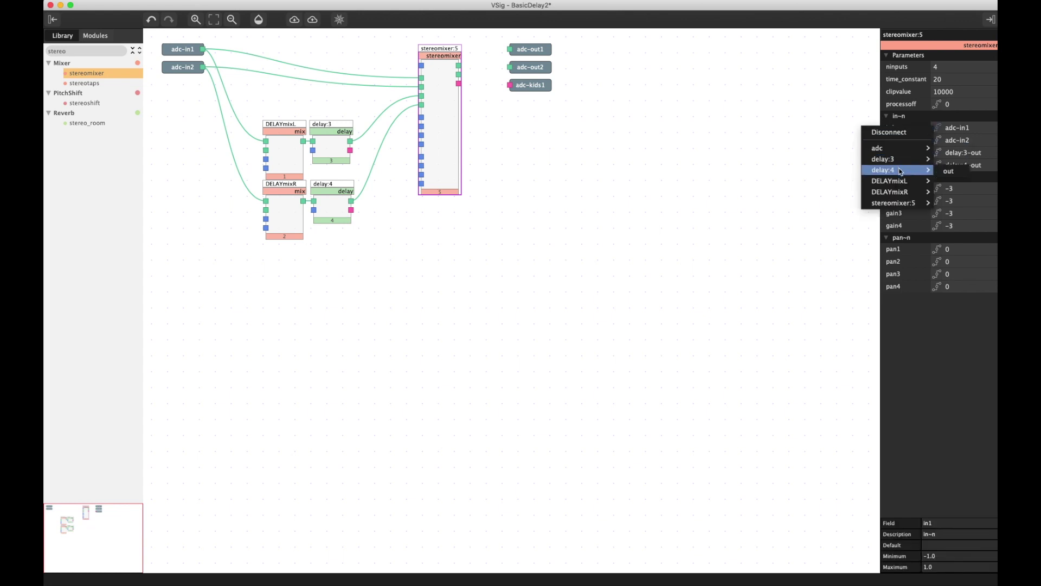
pyautogui.click(894, 133)
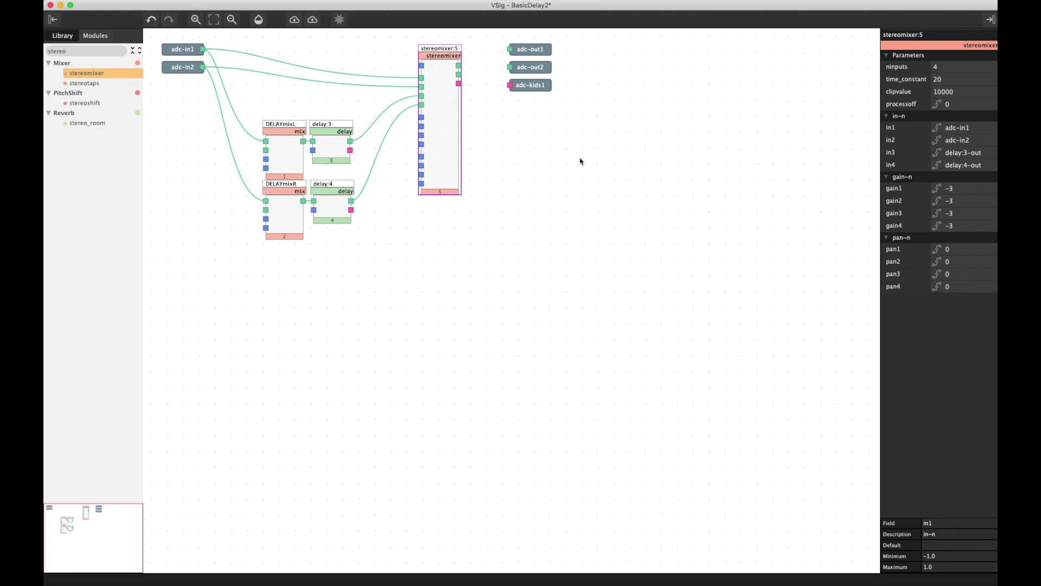
# - Rename the upper delay module LEFTdelay and the lower one RIGHTdelay
pyautogui.click(337, 128)
pyautogui.click(336, 128)
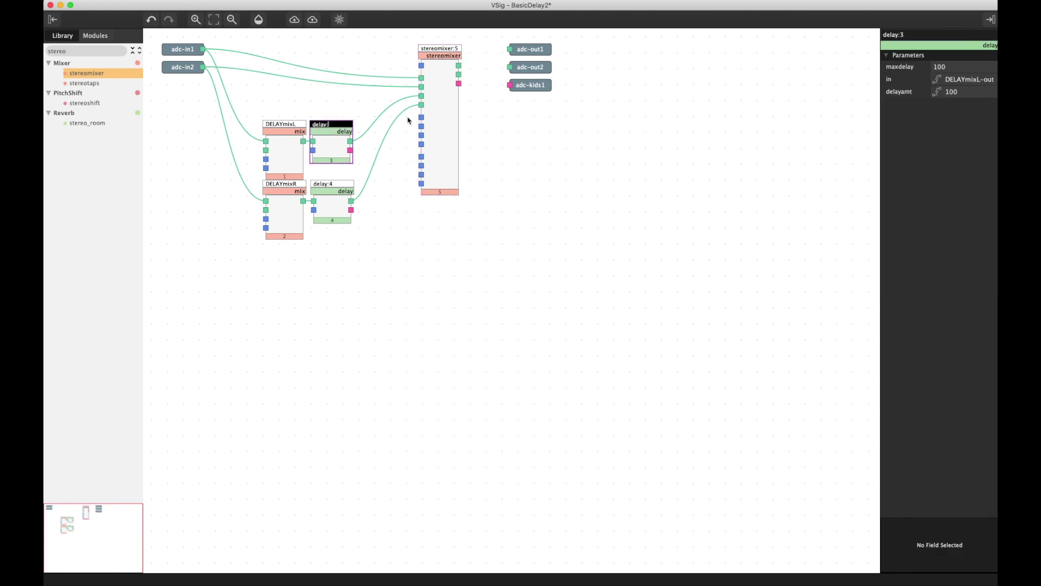
pyautogui.write('LEFT')
pyautogui.press('Return')
pyautogui.doubleClick(344, 185)
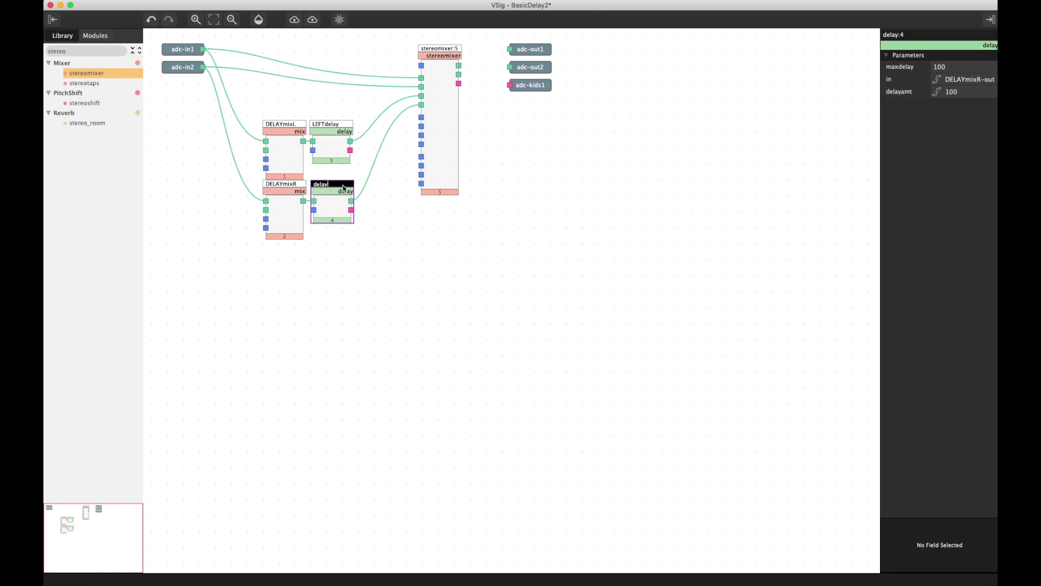
pyautogui.write('RIGHT')
pyautogui.press('Return')
pyautogui.moveTo(879, 135)
pyautogui.mouseDown()
pyautogui.moveTo(748, 135)
pyautogui.moveTo(896, 135)
pyautogui.mouseUp()
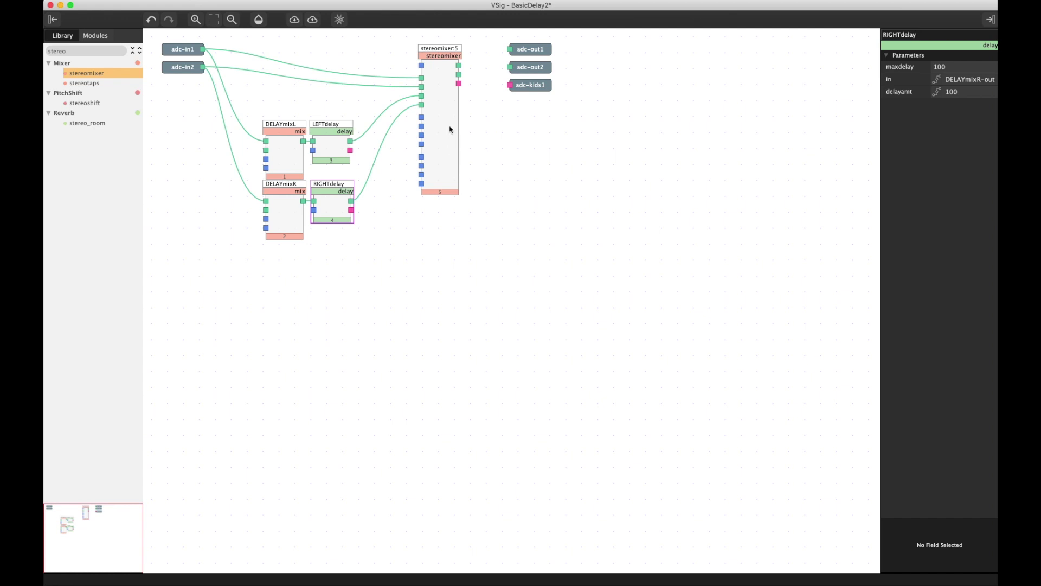
# - Feed each delay's output back into its mix module's second audio input, and connect the stereomixer outputs to adc-out1 and adc-out2
pyautogui.click(328, 149)
pyautogui.click(333, 199)
pyautogui.moveTo(350, 142); pyautogui.dragTo(266, 150)
pyautogui.moveTo(350, 204); pyautogui.dragTo(266, 210)
pyautogui.moveTo(459, 65); pyautogui.dragTo(509, 48)
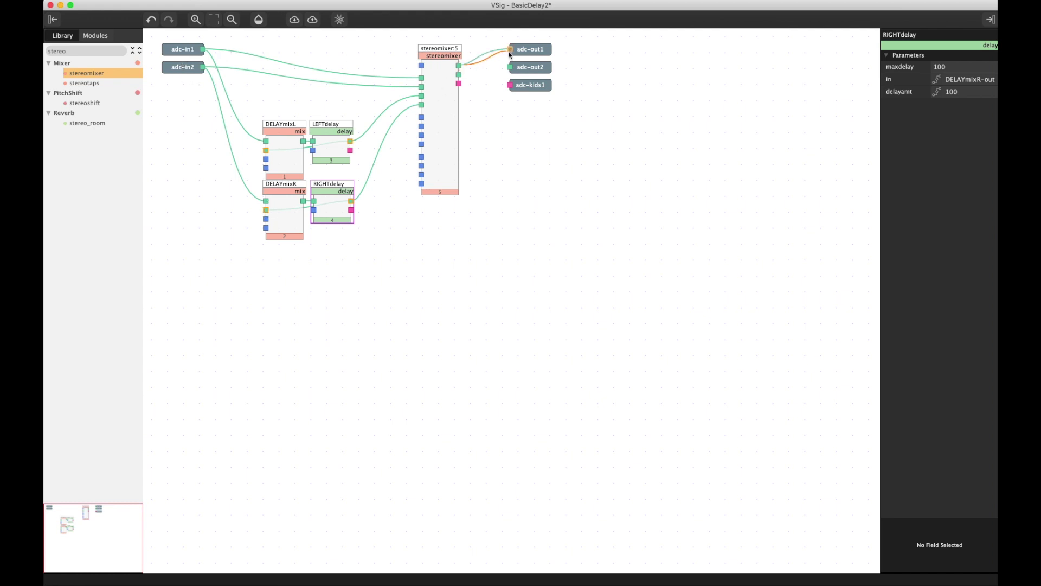
pyautogui.moveTo(459, 75); pyautogui.dragTo(510, 67)
# - Set LEFTdelay's maxdelay and delayamt parameters to 3000
pyautogui.click(328, 145)
pyautogui.click(911, 67)
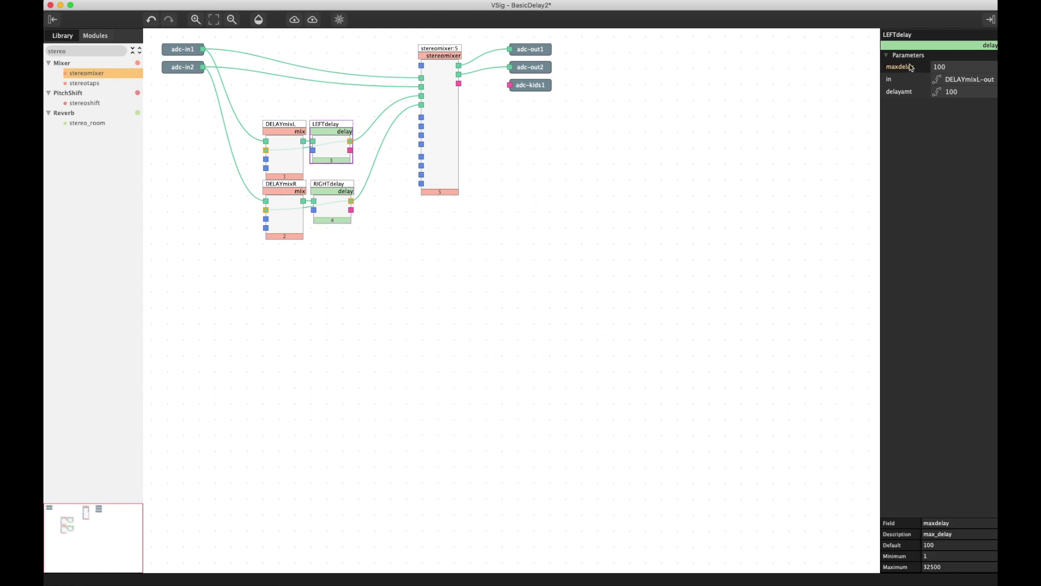
pyautogui.click(886, 93)
pyautogui.doubleClick(964, 91)
pyautogui.write('6')
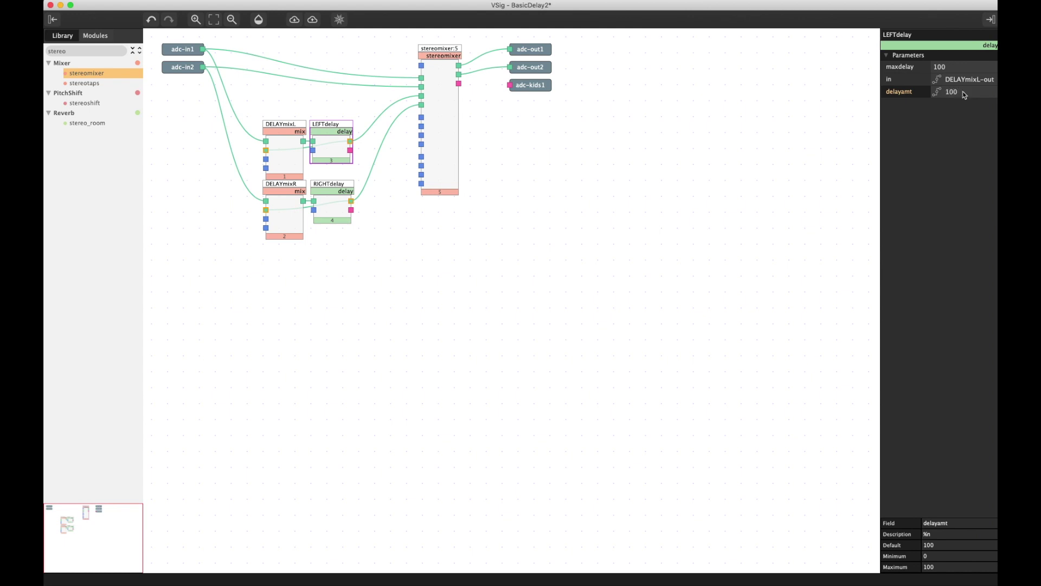
pyautogui.doubleClick(961, 66)
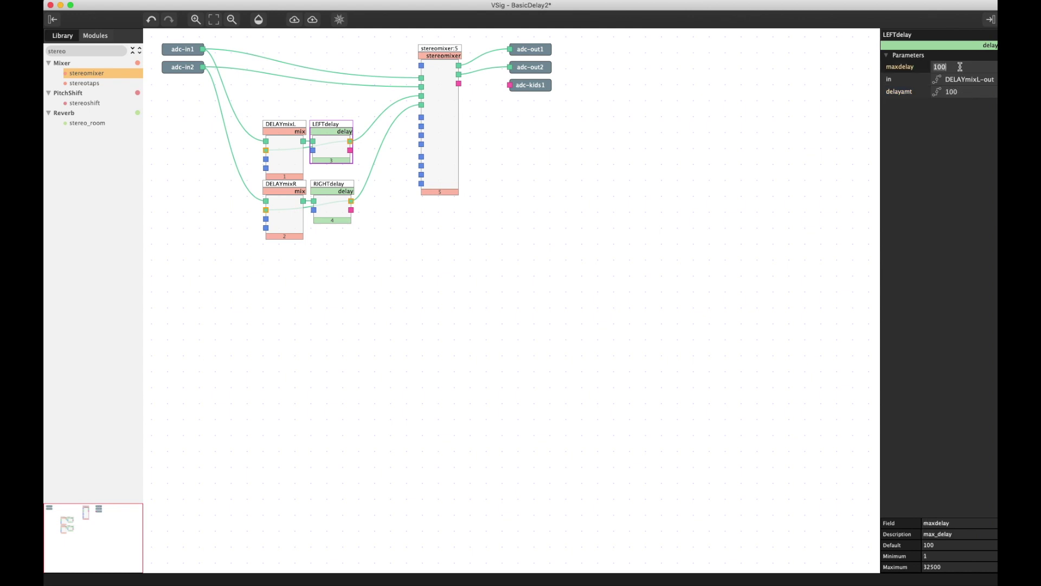
pyautogui.moveTo(949, 67); pyautogui.dragTo(907, 68)
pyautogui.write('3000')
pyautogui.click(969, 93)
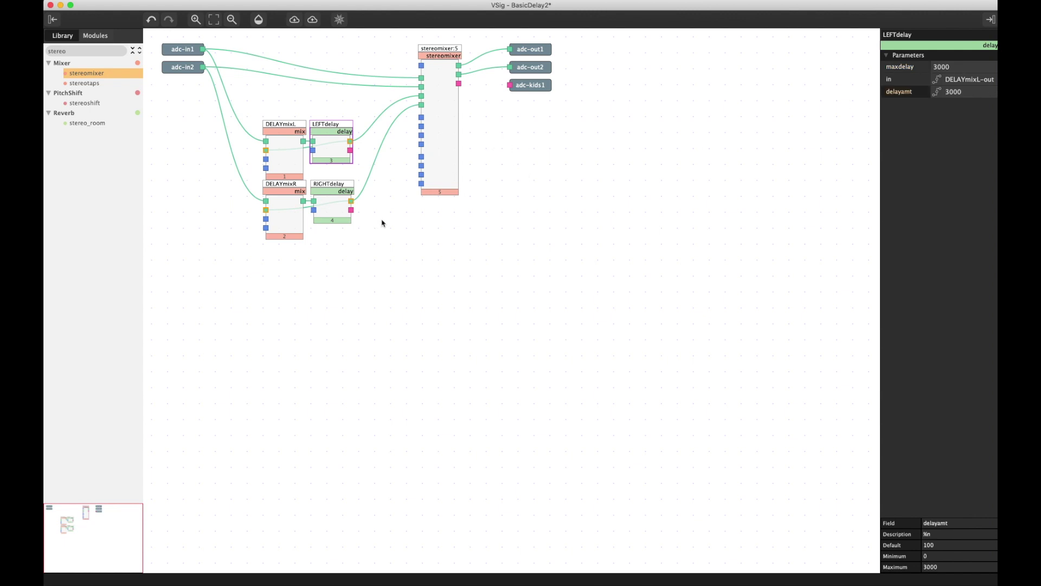
# - Set RIGHTdelay's maxdelay to 3000, check its delayamt range and save the patch
pyautogui.click(334, 209)
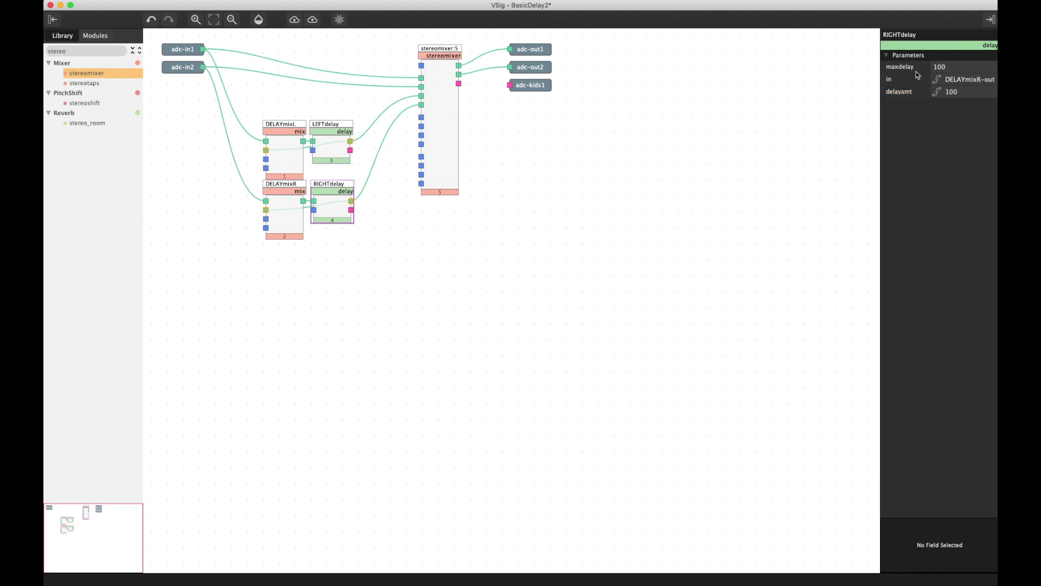
pyautogui.click(951, 66)
pyautogui.write('3000')
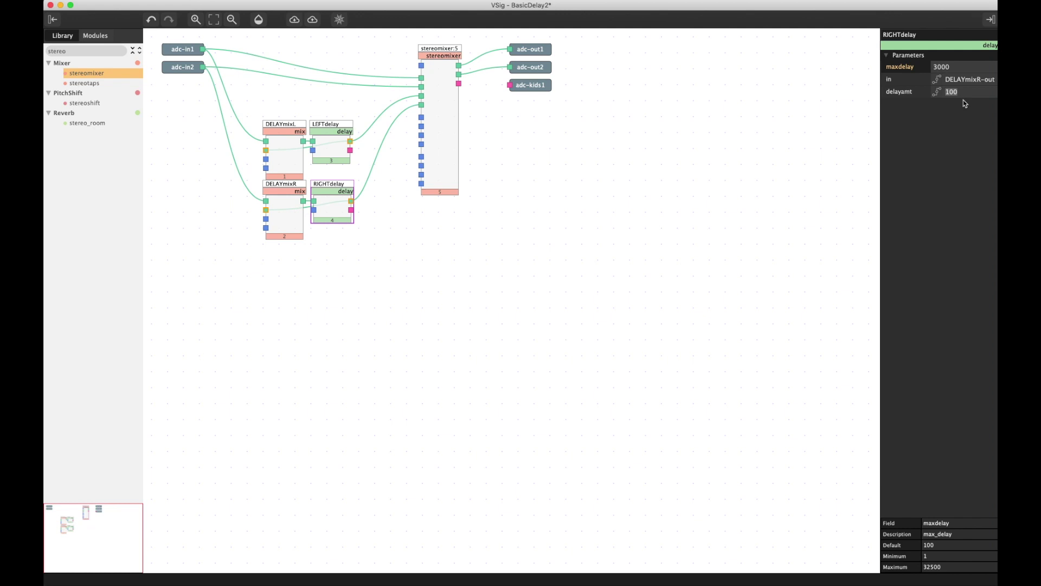
pyautogui.click(925, 94)
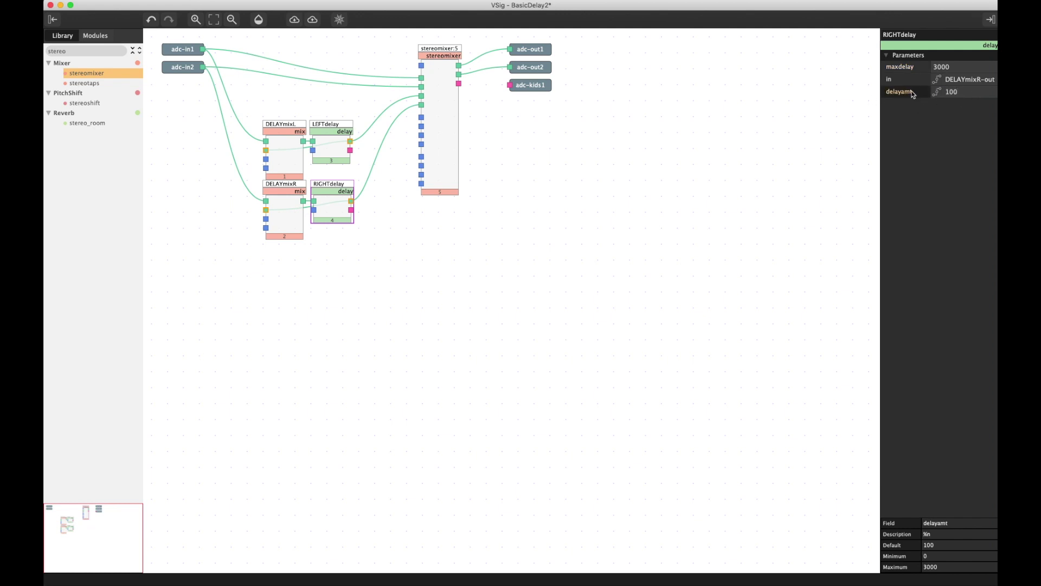
pyautogui.press('super+s')
# - Clear the library search, collapse the categories and place a knob from the Interface category beside DELAYmixR
pyautogui.doubleClick(83, 52)
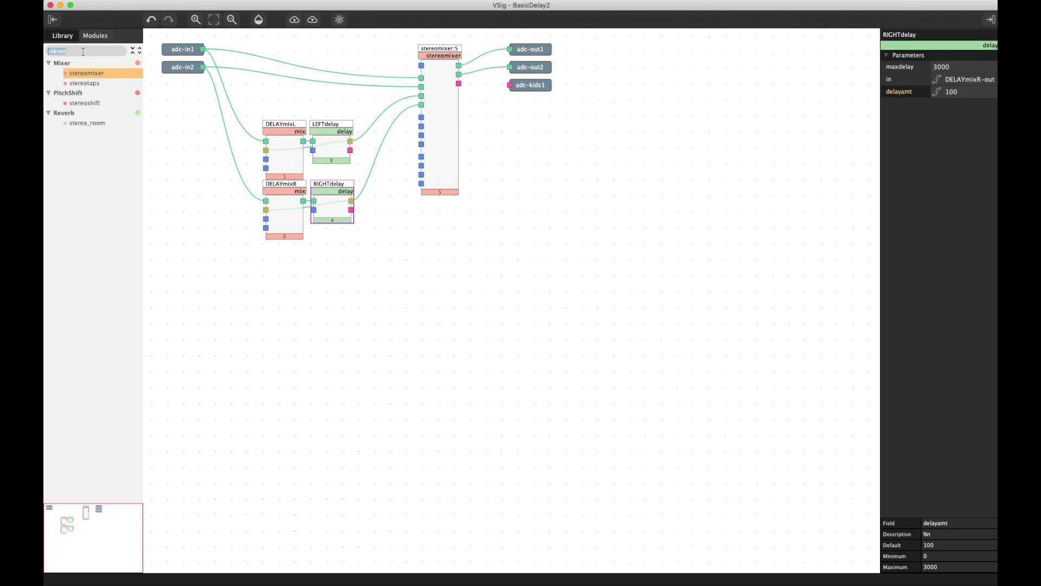
pyautogui.press('BackSpace')
pyautogui.click(133, 49)
pyautogui.click(48, 143)
pyautogui.scroll(-1, 77, 154)
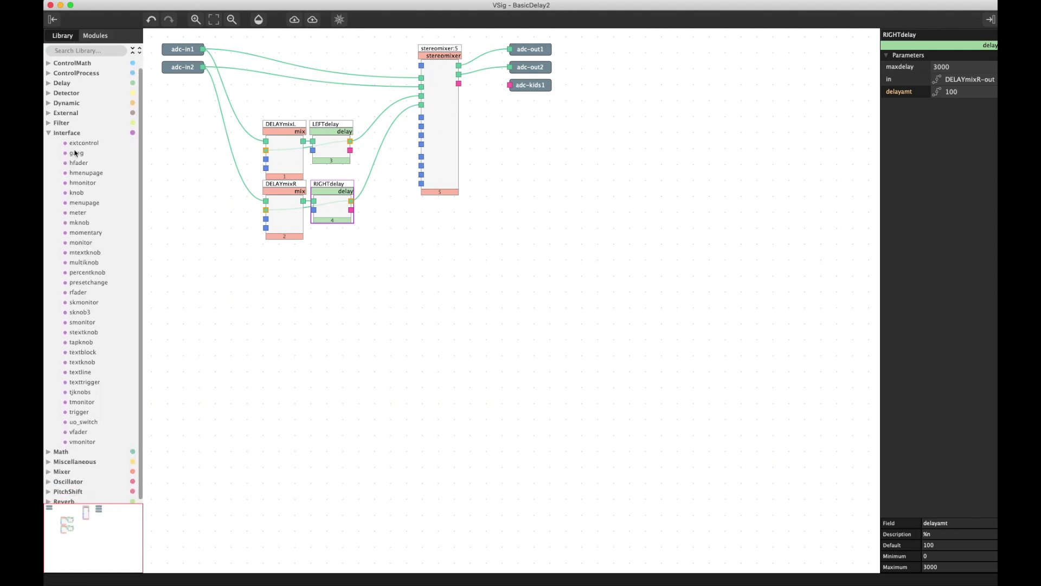
pyautogui.click(77, 194)
pyautogui.moveTo(78, 195); pyautogui.dragTo(187, 217)
pyautogui.click(187, 219)
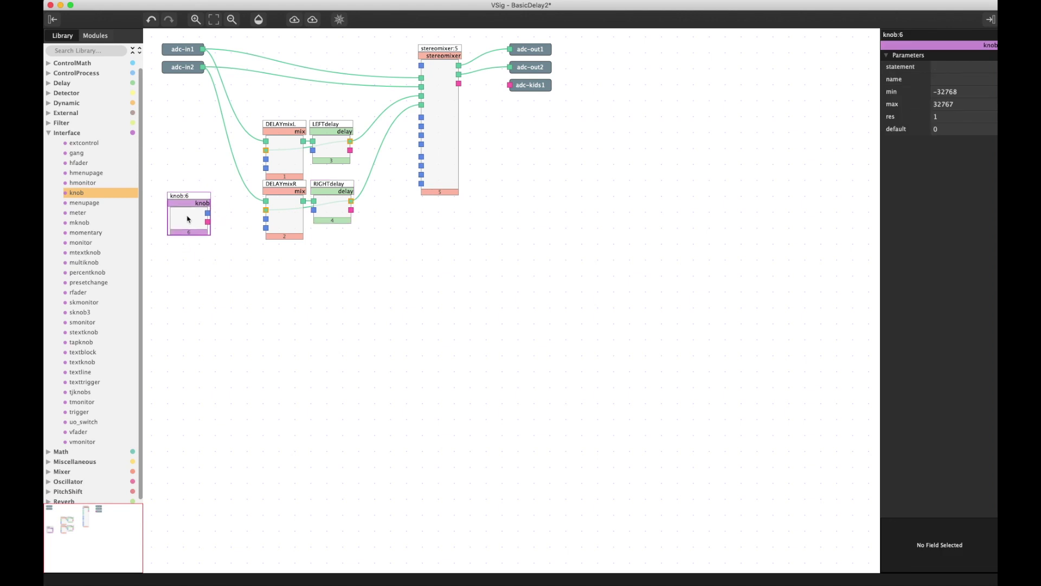
# - Check DELAYmixL's amp1 range, set the knob's min to 0, max to 1 and res to .01, and move it up beside DELAYmixL
pyautogui.click(957, 92)
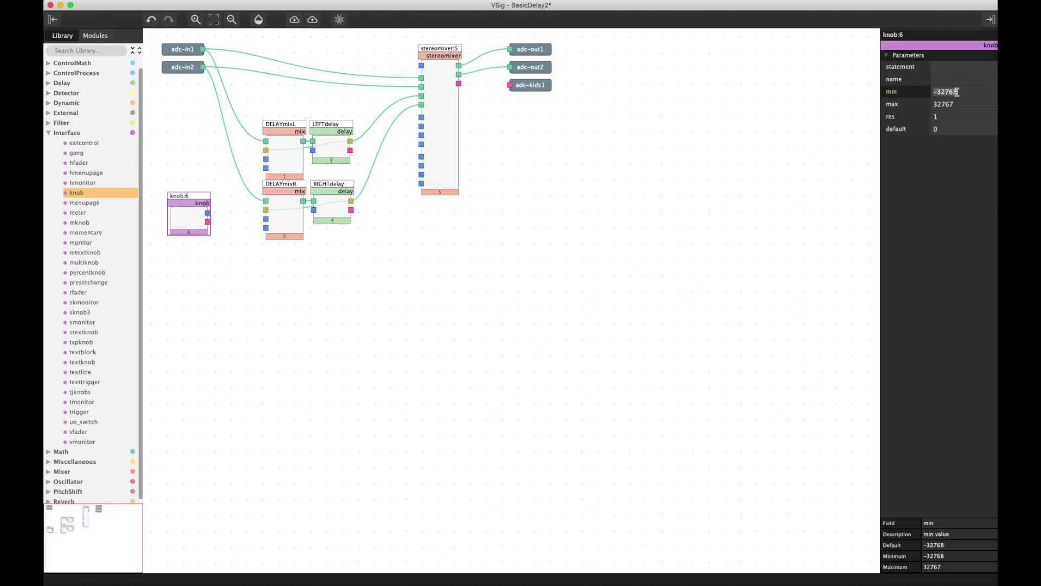
pyautogui.click(285, 144)
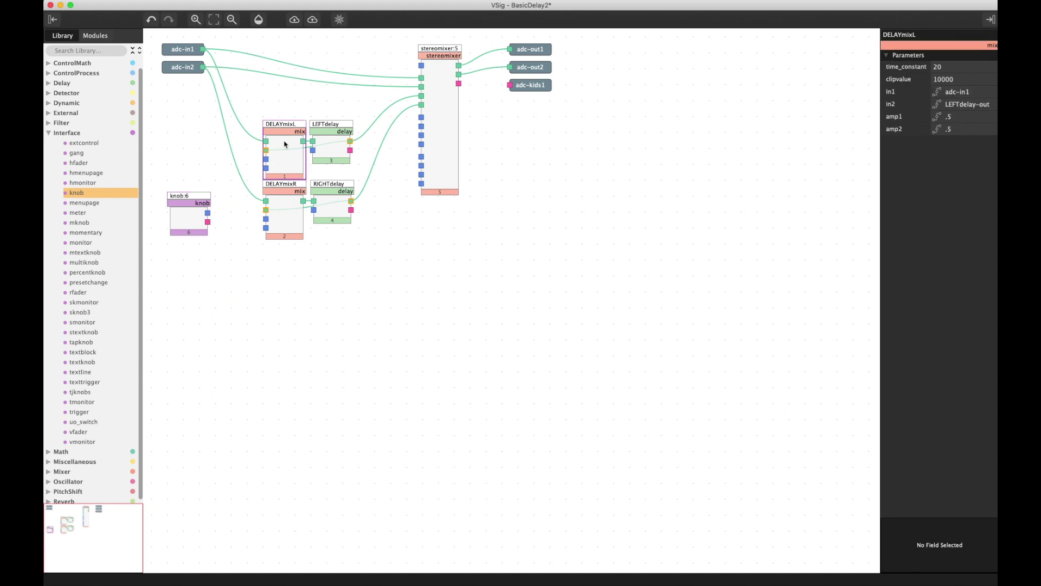
pyautogui.click(918, 117)
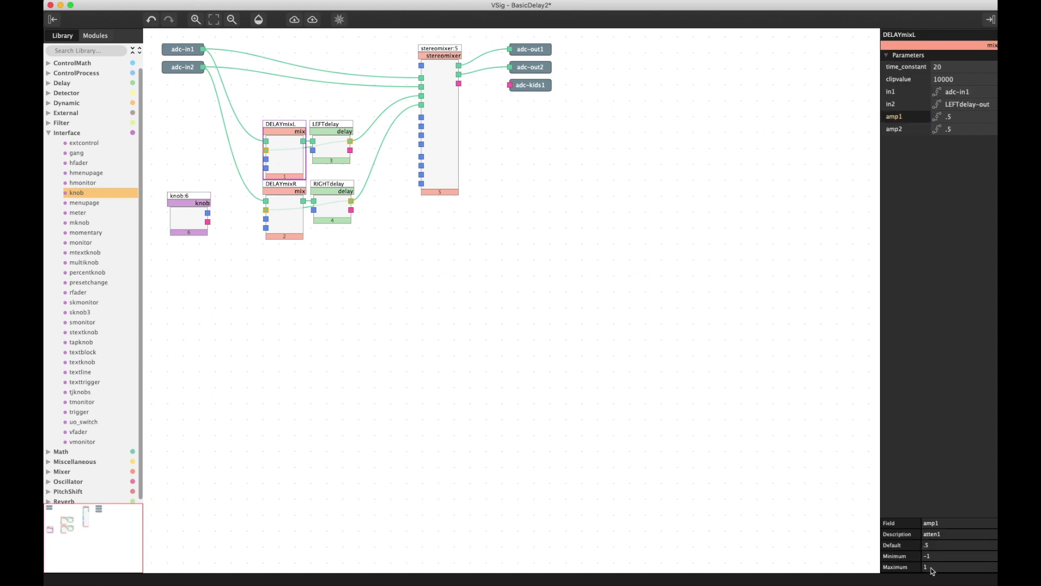
pyautogui.click(189, 214)
pyautogui.click(970, 90)
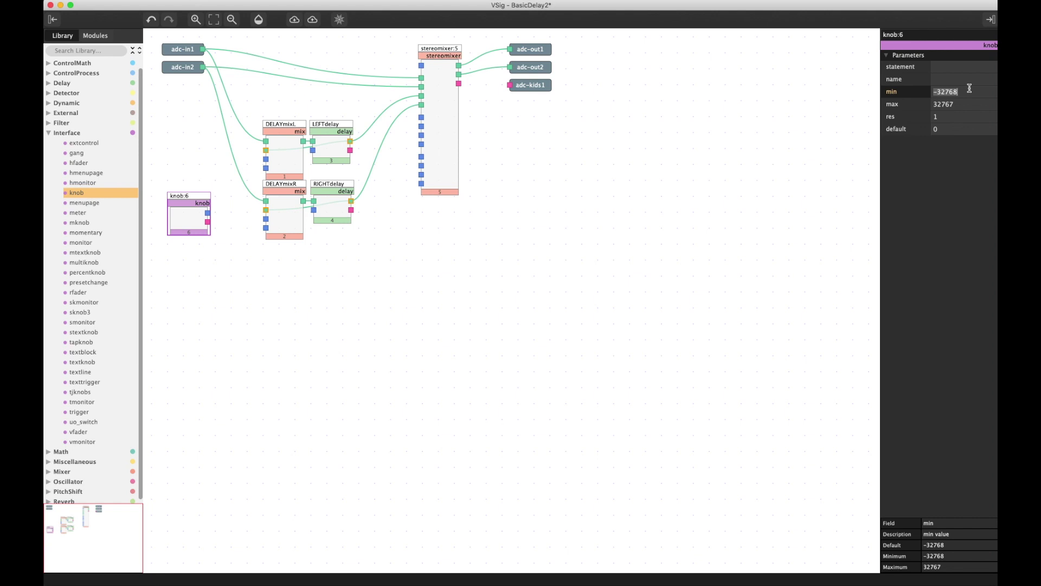
pyautogui.write('0')
pyautogui.press('Tab')
pyautogui.write('1')
pyautogui.click(950, 117)
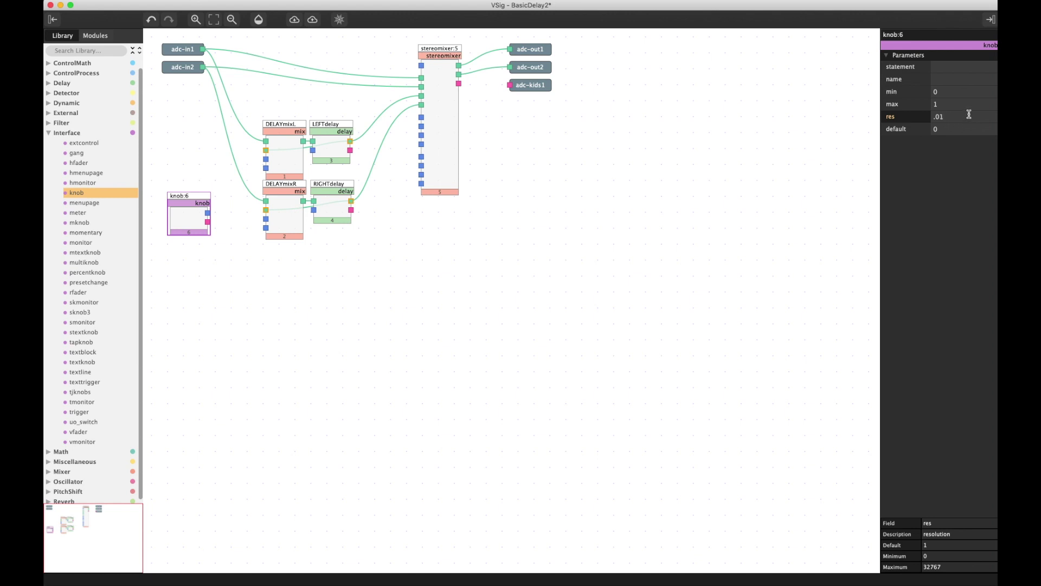
pyautogui.click(197, 217)
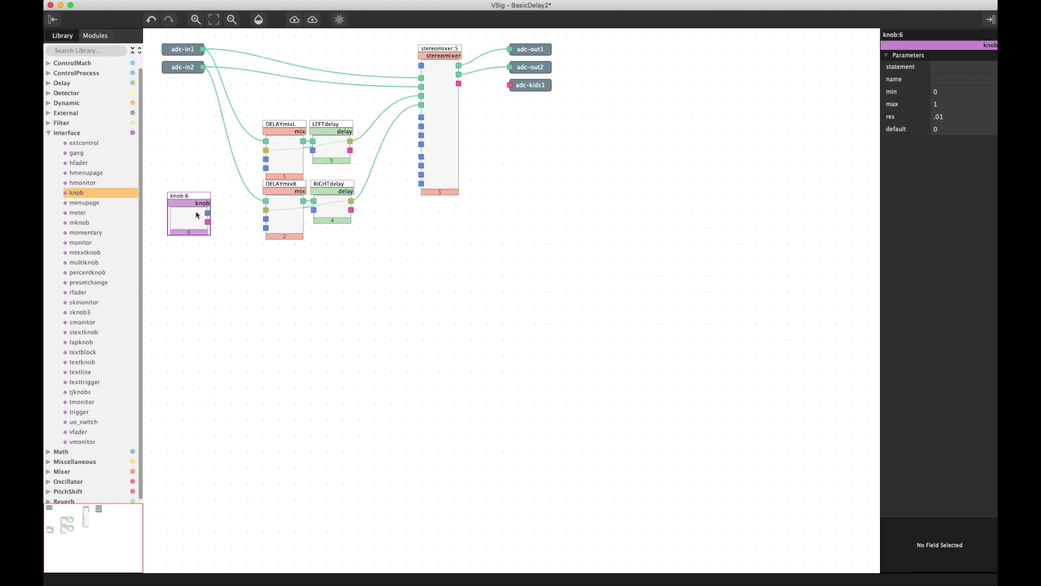
pyautogui.moveTo(192, 225); pyautogui.dragTo(192, 177)
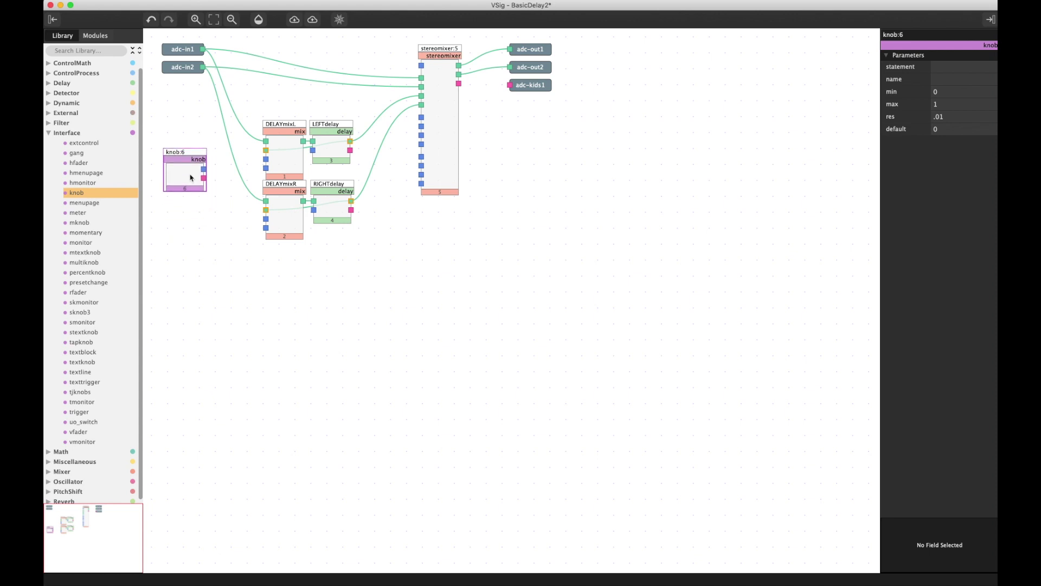
# - Set the knob's statement to "EXAMPLE: %1.2f" and its default to .2
pyautogui.click(947, 67)
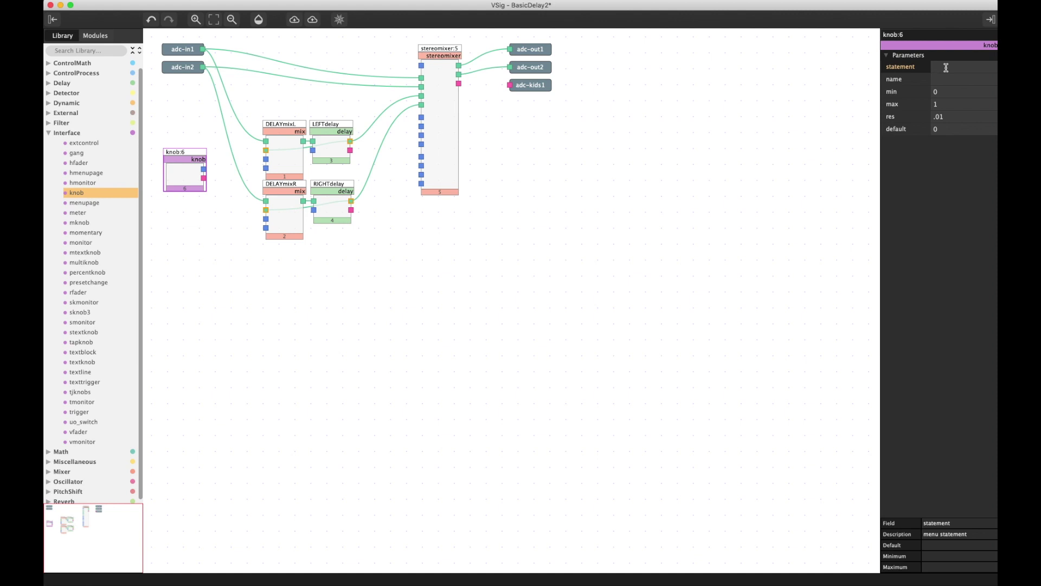
pyautogui.write('EXAMPLE: %1.2f')
pyautogui.click(948, 131)
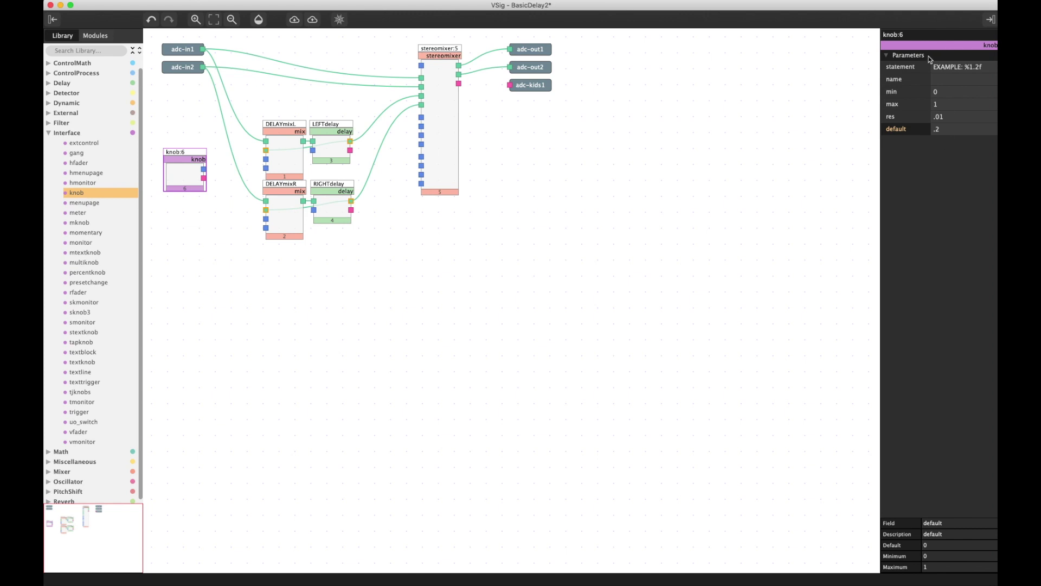
# - Inspect the parts of the knob's statement and try adding the unit "db" after the number format
pyautogui.click(955, 67)
pyautogui.click(965, 66)
pyautogui.doubleClick(965, 66)
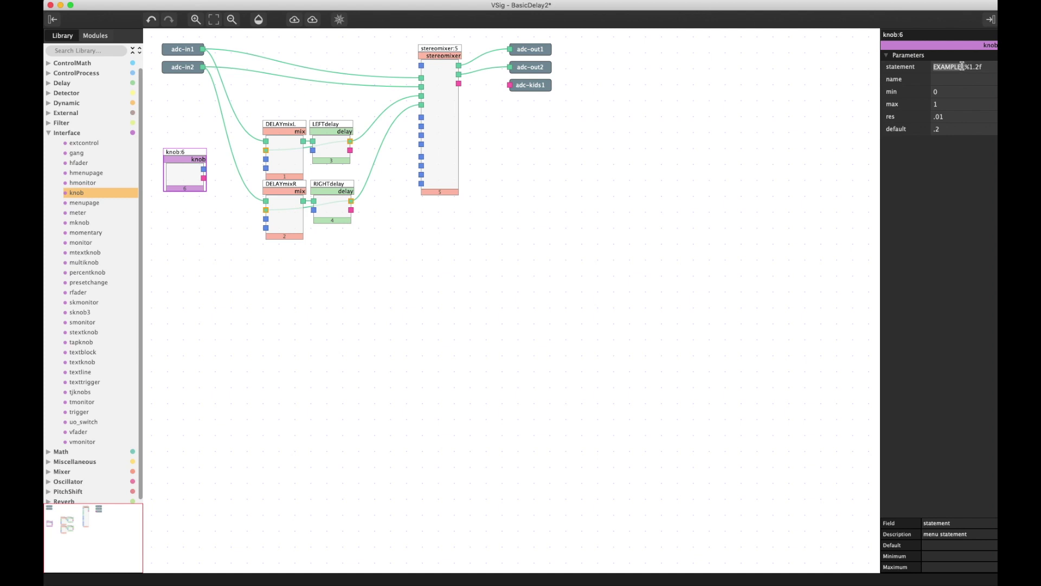
pyautogui.click(969, 67)
pyautogui.moveTo(966, 67); pyautogui.dragTo(979, 64)
pyautogui.click(971, 67)
pyautogui.moveTo(982, 65); pyautogui.dragTo(965, 67)
pyautogui.click(984, 67)
pyautogui.write('db')
pyautogui.press('BackSpace')
pyautogui.press('BackSpace')
# - Review the descriptions and ranges of the knob's min, max, res and default parameters
pyautogui.click(909, 93)
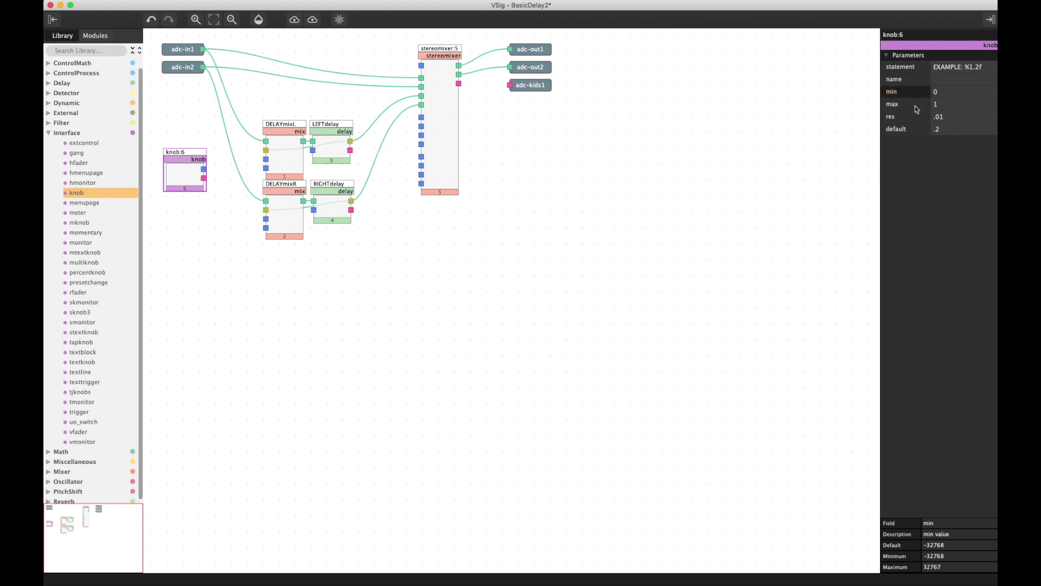
pyautogui.click(916, 108)
pyautogui.click(915, 119)
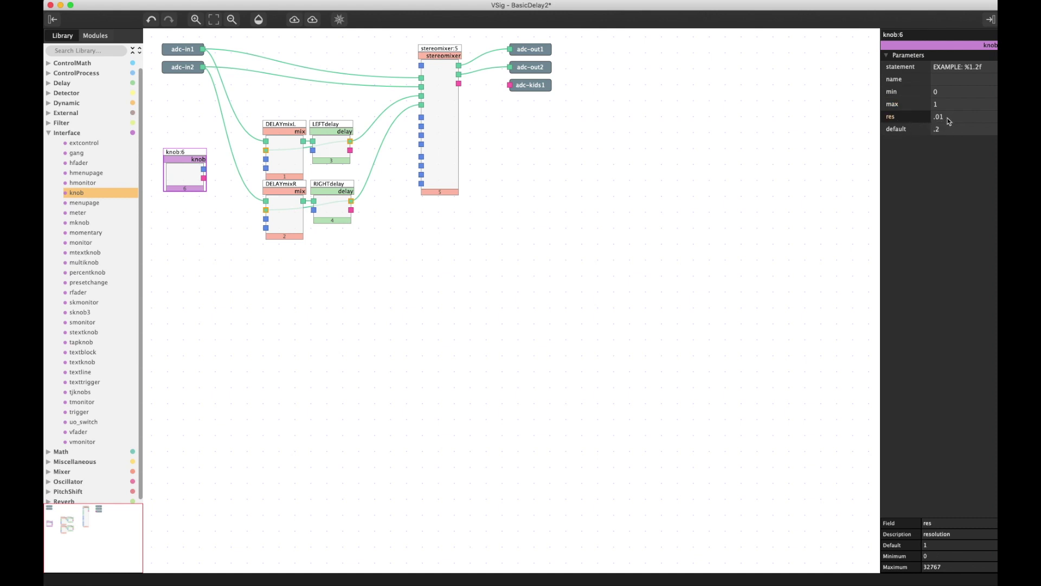
pyautogui.click(913, 130)
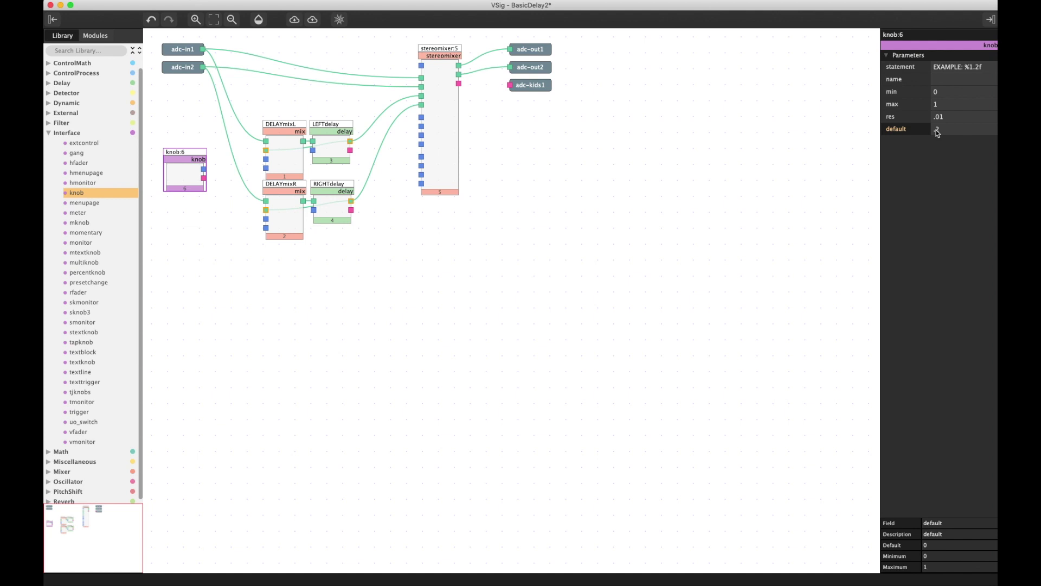
pyautogui.click(181, 181)
# - Place a percentknob below the knob and set its min to 0 and max to 100
pyautogui.moveTo(87, 272); pyautogui.dragTo(176, 245)
pyautogui.click(951, 92)
pyautogui.click(957, 92)
pyautogui.write('0')
pyautogui.press('Tab')
pyautogui.write('100')
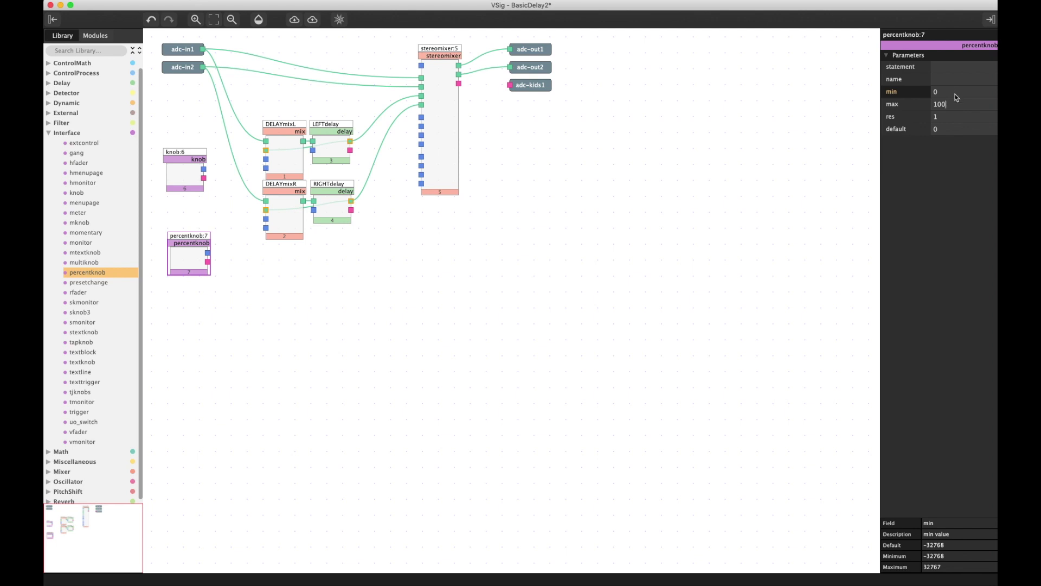
pyautogui.click(191, 258)
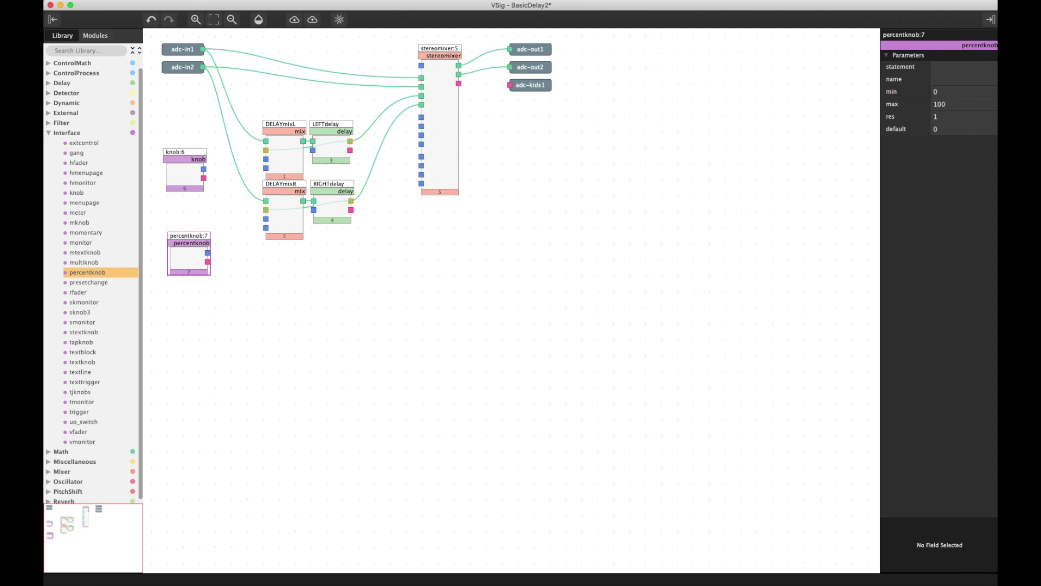
# - Read the percentknob's module documentation in an enlarged window, then close it
pyautogui.click(198, 1)
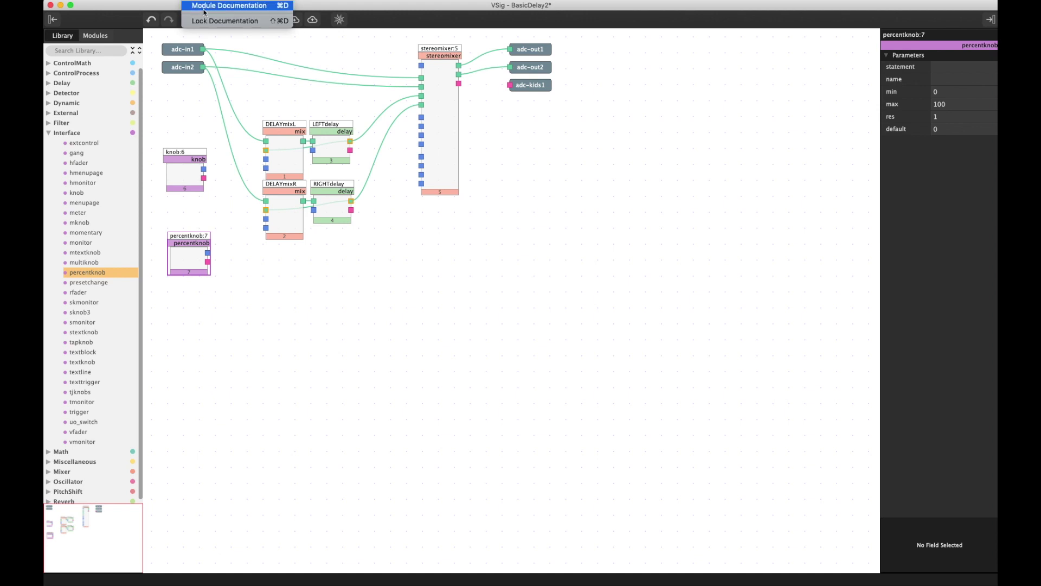
pyautogui.click(204, 10)
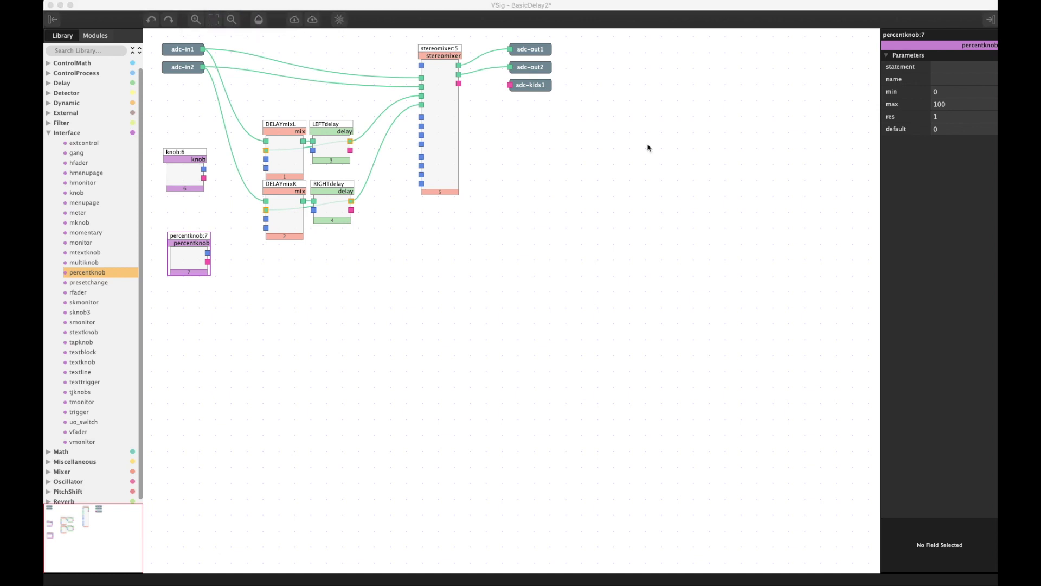
pyautogui.moveTo(471, 147); pyautogui.dragTo(474, 259)
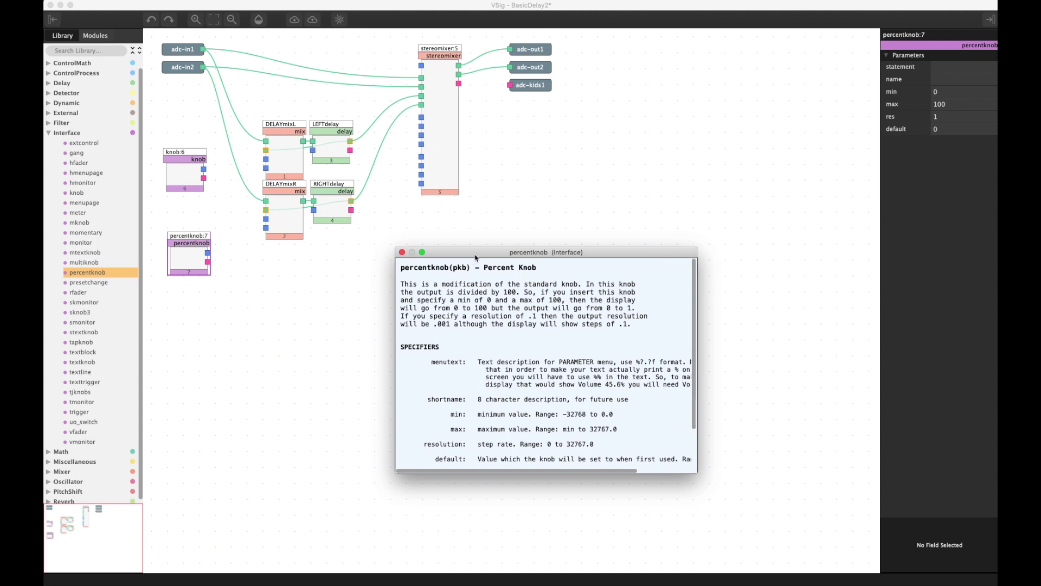
pyautogui.moveTo(475, 258); pyautogui.dragTo(461, 220)
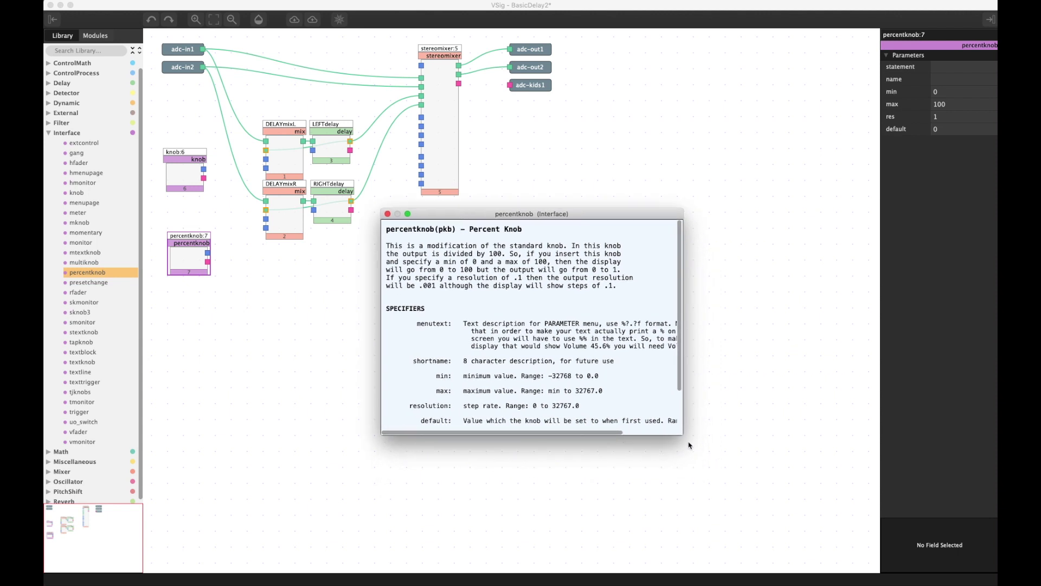
pyautogui.moveTo(679, 435); pyautogui.dragTo(756, 495)
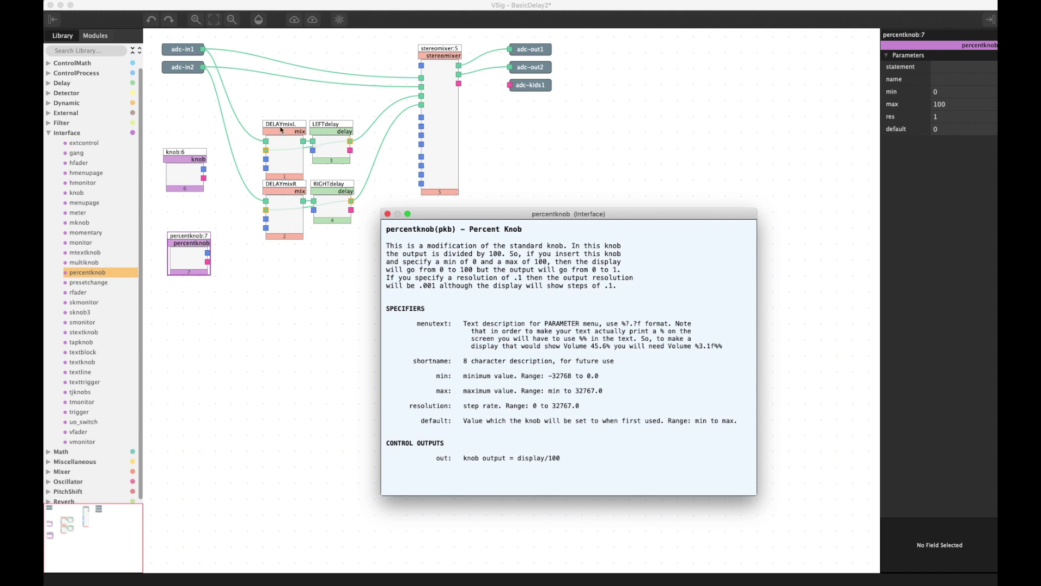
pyautogui.click(387, 214)
# - Set the percentknob's default to 20
pyautogui.click(955, 92)
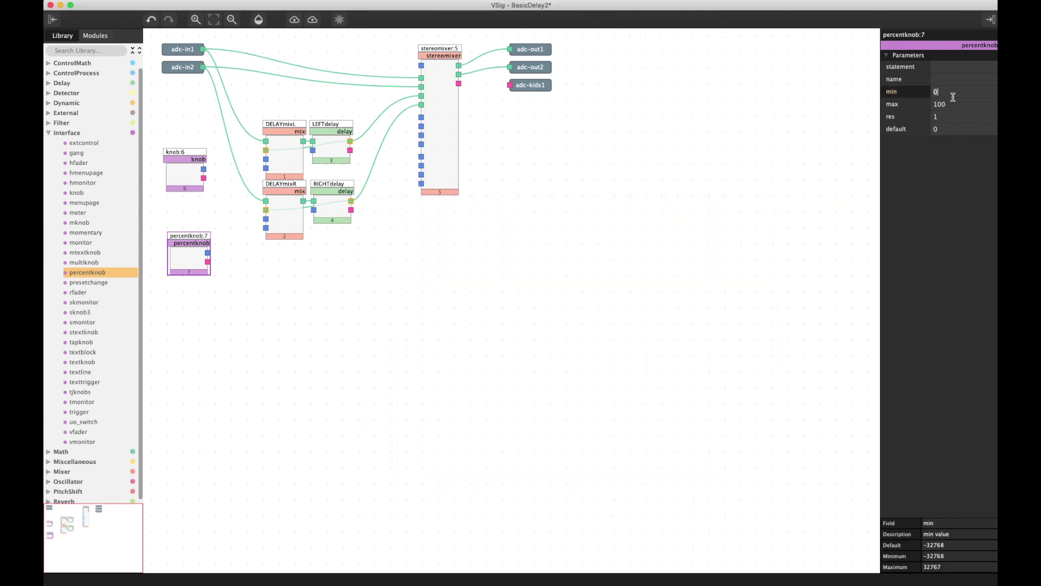
pyautogui.click(954, 106)
pyautogui.click(954, 106)
pyautogui.click(949, 130)
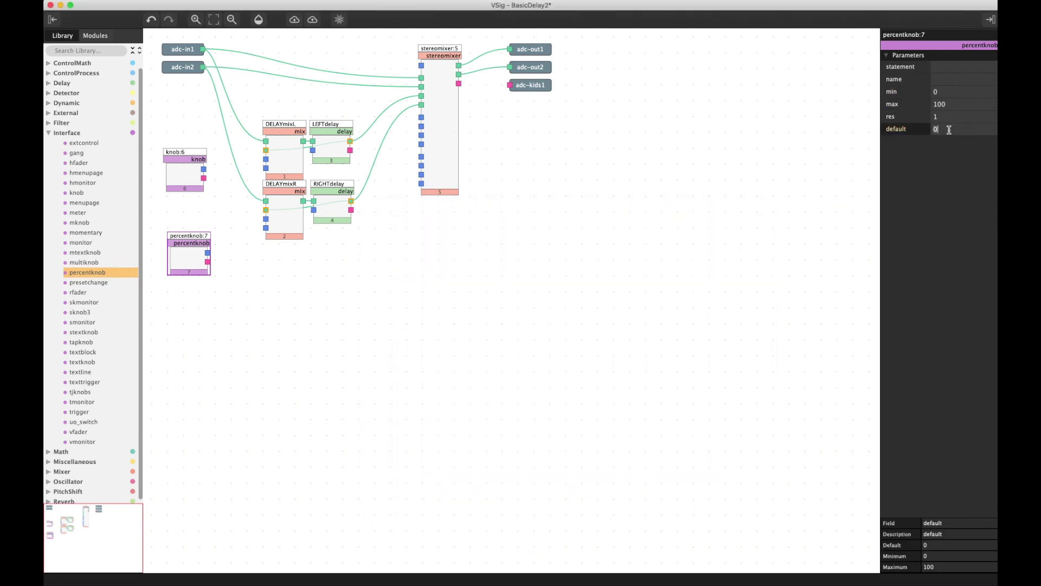
pyautogui.write('20')
pyautogui.click(952, 133)
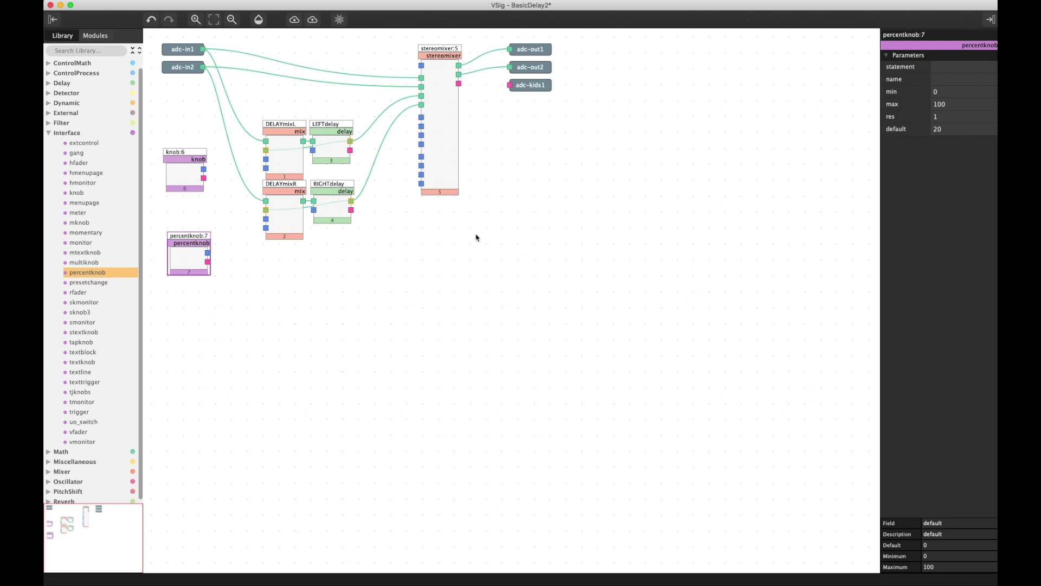
# - Set the percentknob's statement to "Delay LVL: %3.0f %%"
pyautogui.click(948, 66)
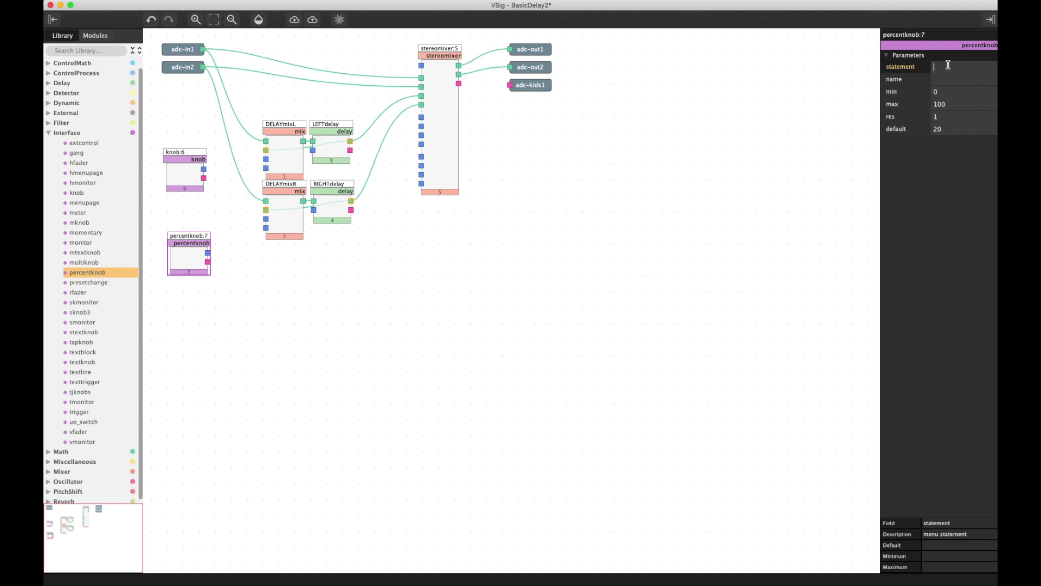
pyautogui.write('Delay LVL: %3.0f %')
pyautogui.write('%')
pyautogui.press('Tab')
pyautogui.click(190, 263)
# - Rename the percentknob to dlyLVLknob and move it up directly below the plain knob
pyautogui.doubleClick(189, 236)
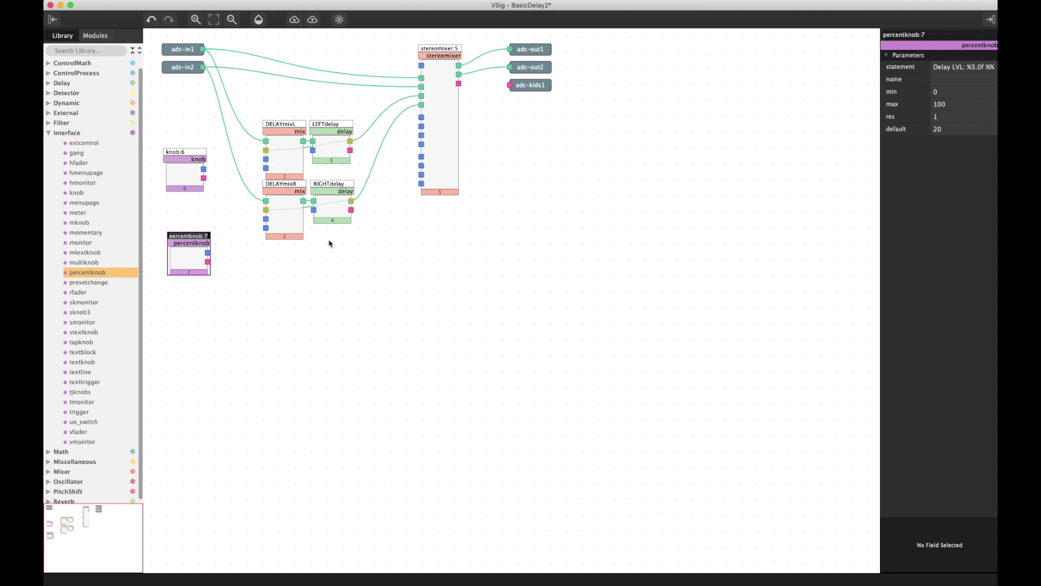
pyautogui.press('super+shift+Left')
pyautogui.write('LVLknob')
pyautogui.press('super+Left')
pyautogui.write('dly')
pyautogui.press('Return')
pyautogui.moveTo(189, 264); pyautogui.dragTo(189, 248)
pyautogui.moveTo(186, 233); pyautogui.dragTo(182, 234)
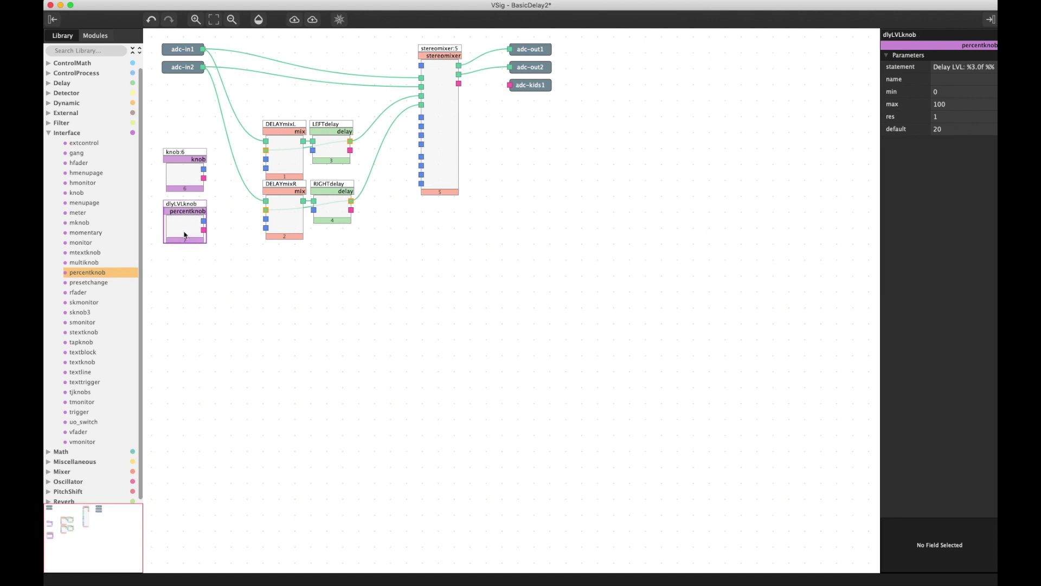
# - Rename the plain knob to EXAMPLEknob and move it well below the other modules
pyautogui.click(191, 154)
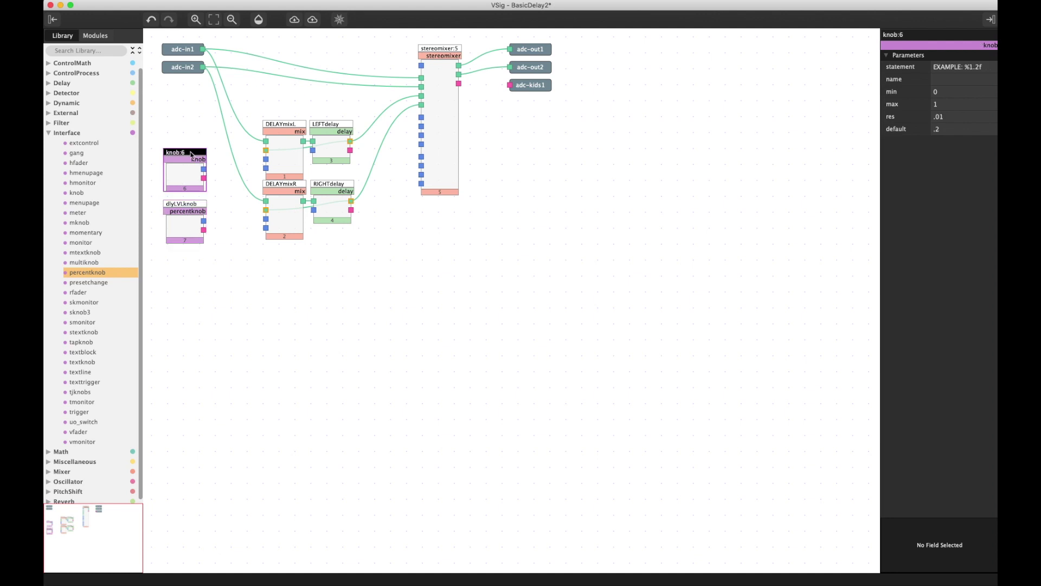
pyautogui.write('EXAMPLE')
pyautogui.press('Return')
pyautogui.moveTo(182, 180); pyautogui.dragTo(187, 422)
# - Copy dlyLVLknob and arrange the original and its copy in a column beside DELAYmixR
pyautogui.moveTo(181, 226); pyautogui.dragTo(186, 250)
pyautogui.press('super+c')
pyautogui.press('super+v')
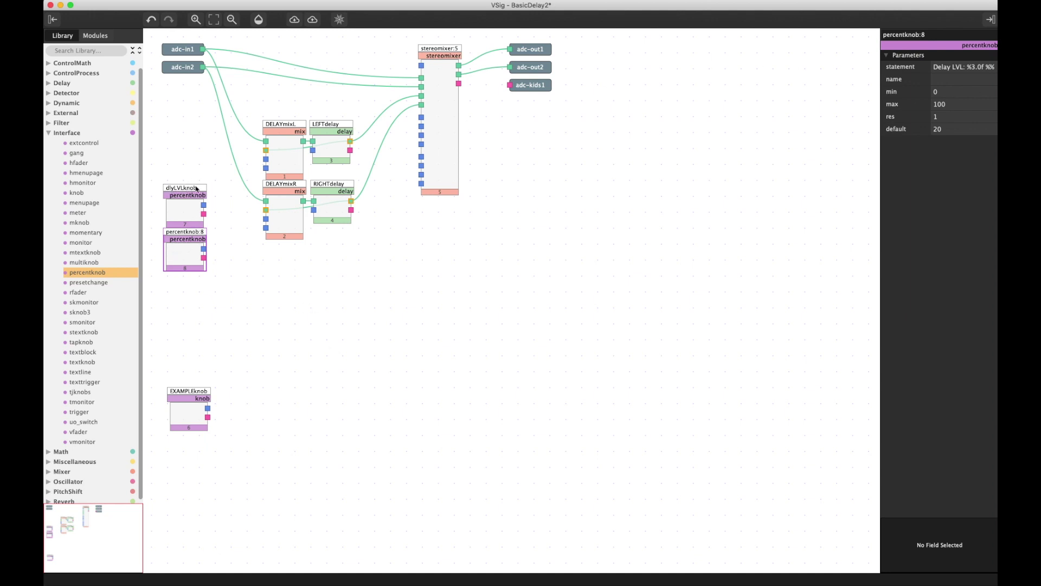
pyautogui.click(179, 196)
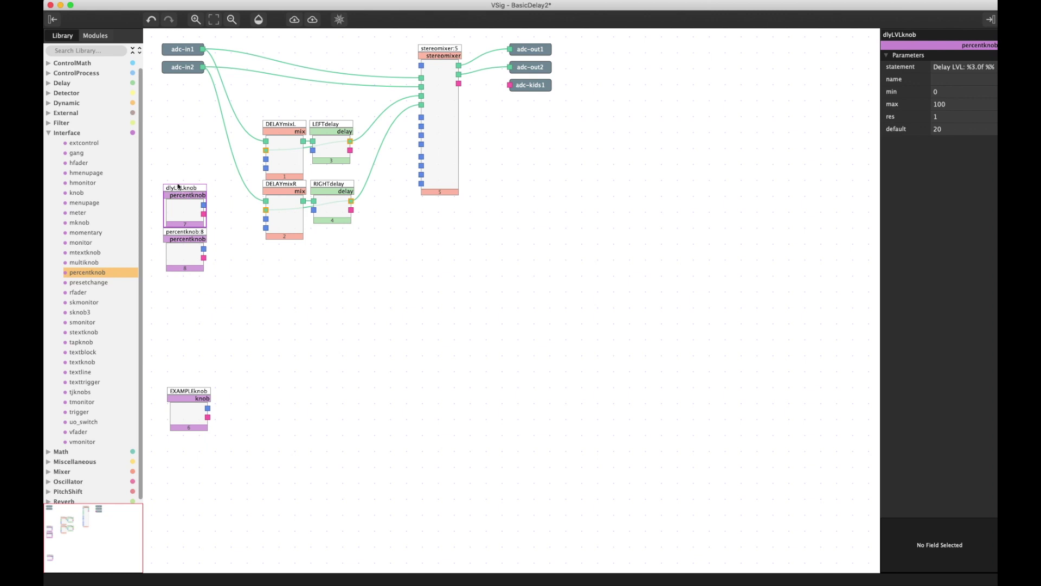
pyautogui.click(185, 252)
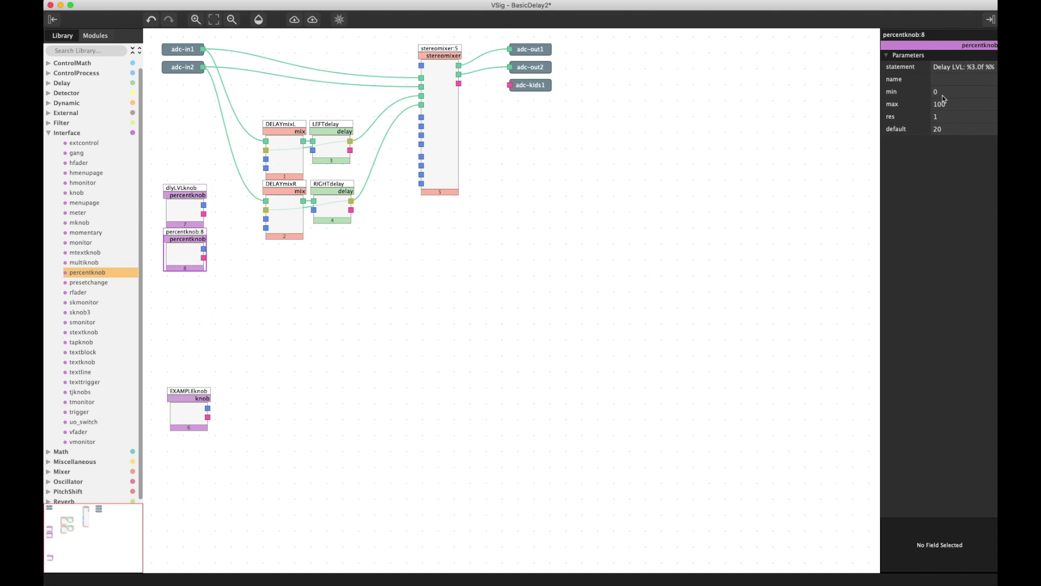
# - Change the copied percentknob's statement to "Delay FDBK: %3.0f %%" and widen the parameter area to show it fully
pyautogui.click(950, 66)
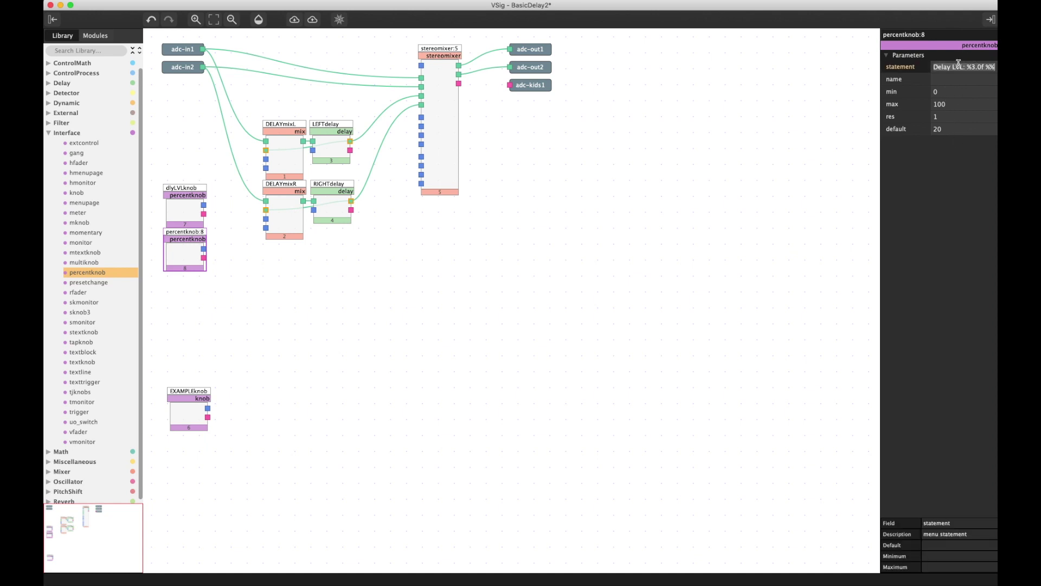
pyautogui.click(958, 66)
pyautogui.press('BackSpace')
pyautogui.press('BackSpace')
pyautogui.press('BackSpace')
pyautogui.write('FDBK')
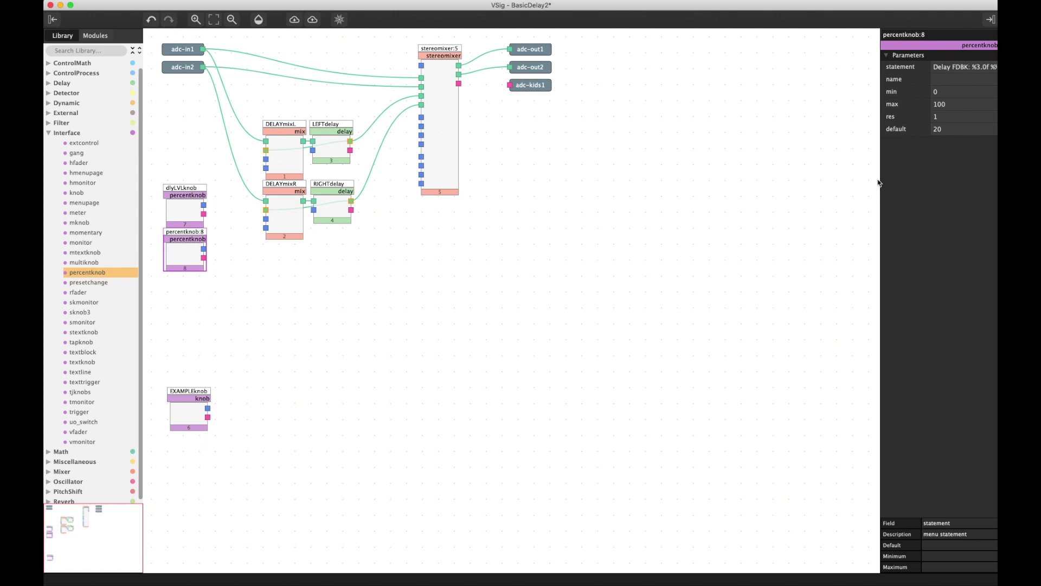
pyautogui.moveTo(881, 178); pyautogui.dragTo(872, 178)
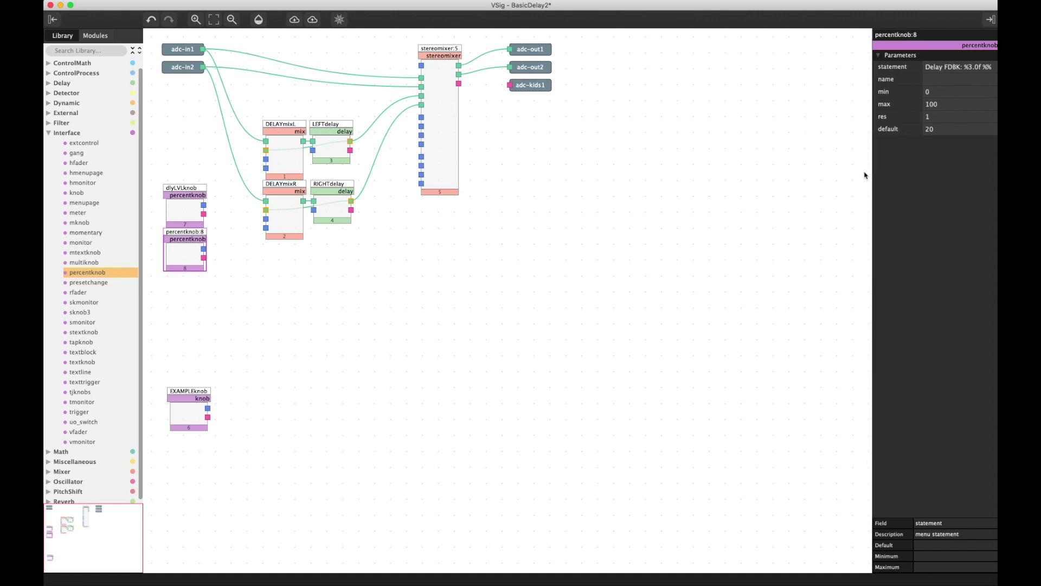
# - Set the copied percentknob's default to 70
pyautogui.click(956, 103)
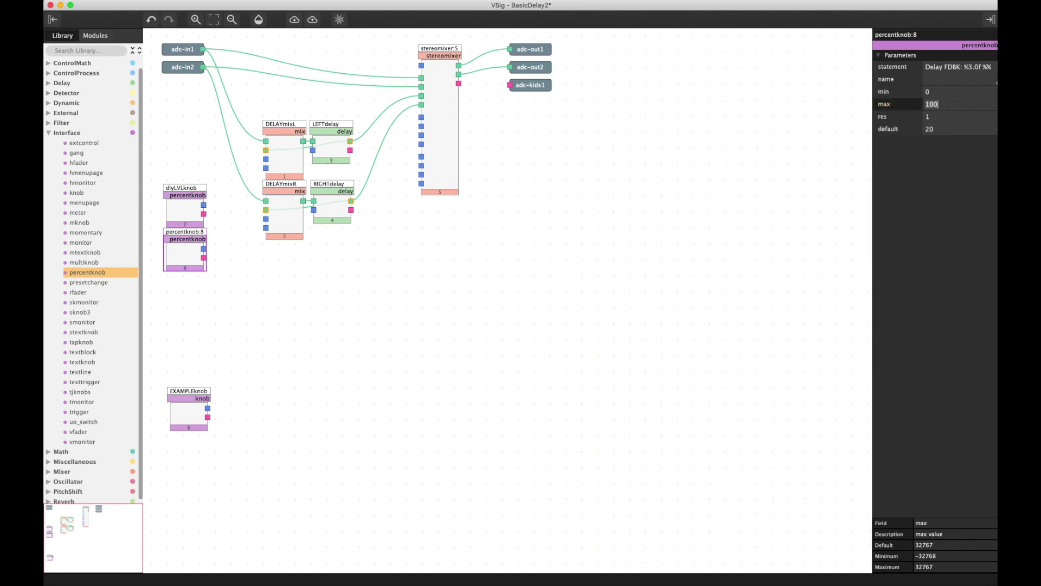
pyautogui.click(951, 130)
pyautogui.write('70')
pyautogui.click(187, 249)
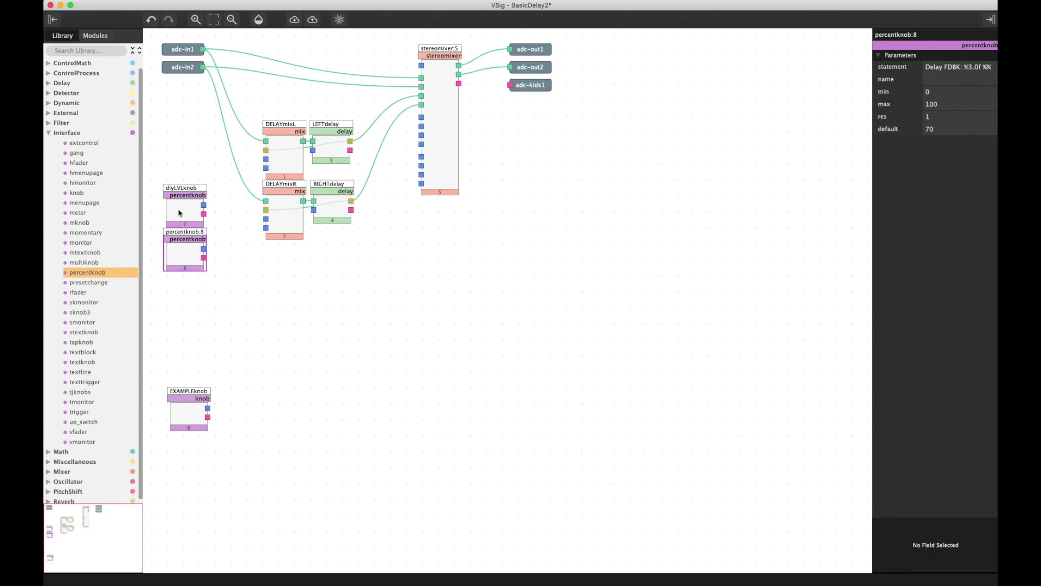
# - Rename the copied percentknob to dlyFDBKknob and save the patch
pyautogui.doubleClick(186, 234)
pyautogui.press('BackSpace')
pyautogui.press('BackSpace')
pyautogui.press('BackSpace')
pyautogui.press('BackSpace')
pyautogui.press('BackSpace')
pyautogui.press('BackSpace')
pyautogui.press('BackSpace')
pyautogui.write('dlyFDBK')
pyautogui.press('Return')
pyautogui.press('super+s')
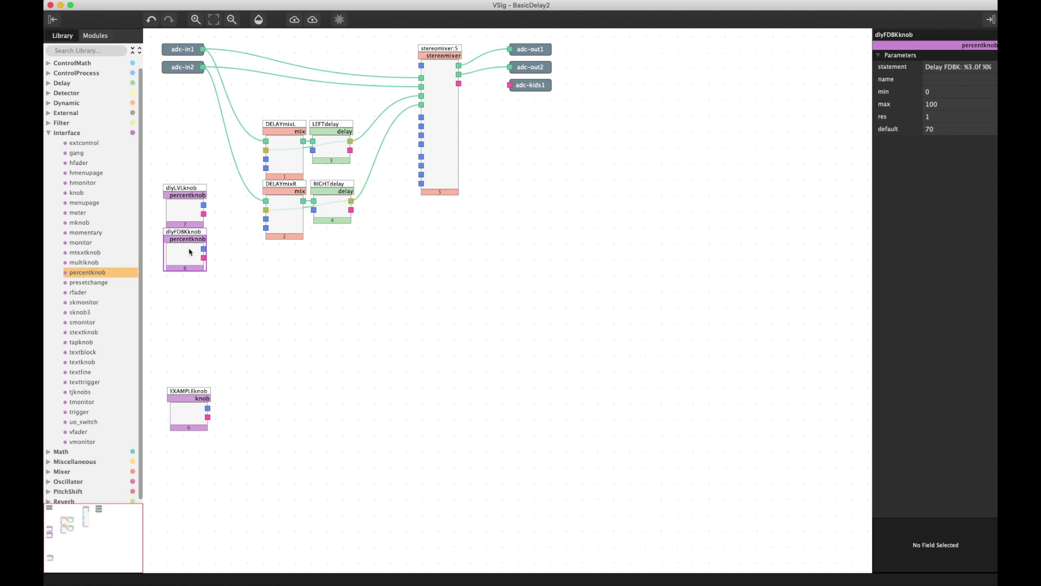
# - Duplicate EXAMPLEknob and place the copy directly below dlyFDBKknob
pyautogui.click(190, 411)
pyautogui.press('super+d')
pyautogui.moveTo(190, 411); pyautogui.dragTo(183, 298)
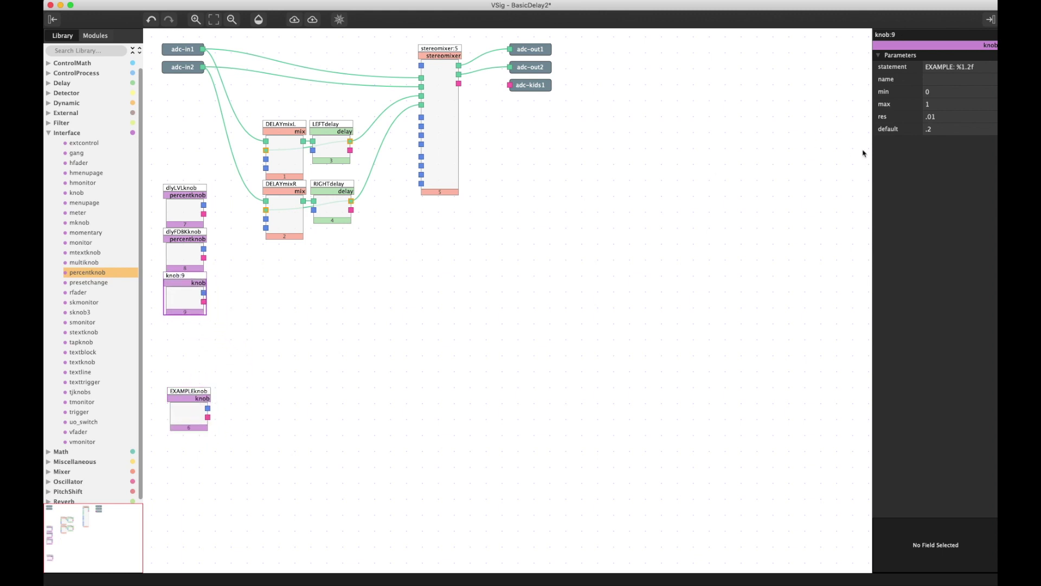
# - Set the new knob's max to 3000 and check it against the delay modules' maxdelay parameters
pyautogui.doubleClick(948, 104)
pyautogui.write('3000')
pyautogui.press('Tab')
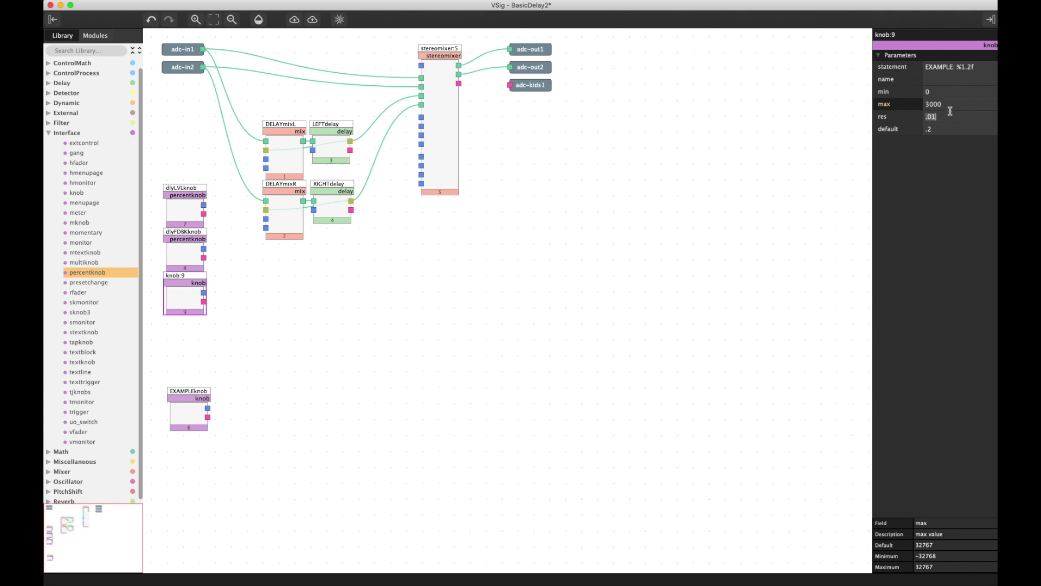
pyautogui.click(328, 146)
pyautogui.click(334, 207)
pyautogui.click(328, 158)
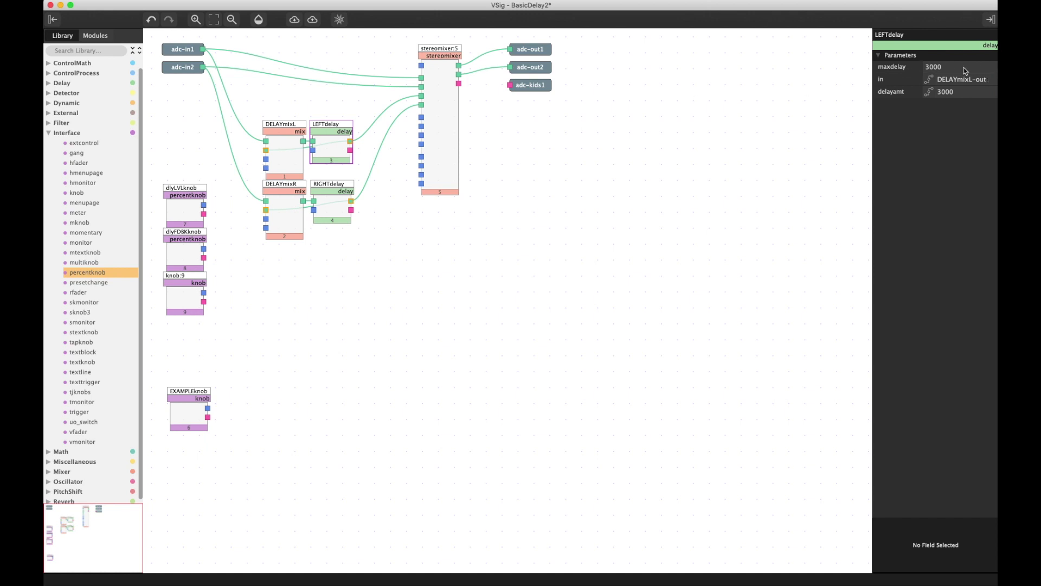
pyautogui.click(187, 298)
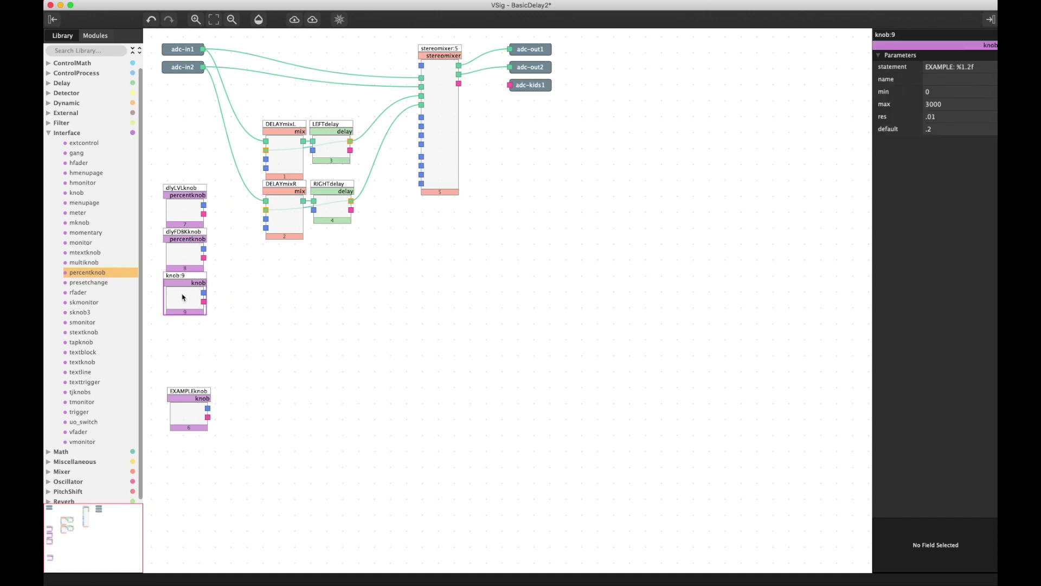
# - Set the new knob's max to 2000, res to 1 and default to 100
pyautogui.click(952, 104)
pyautogui.write('1')
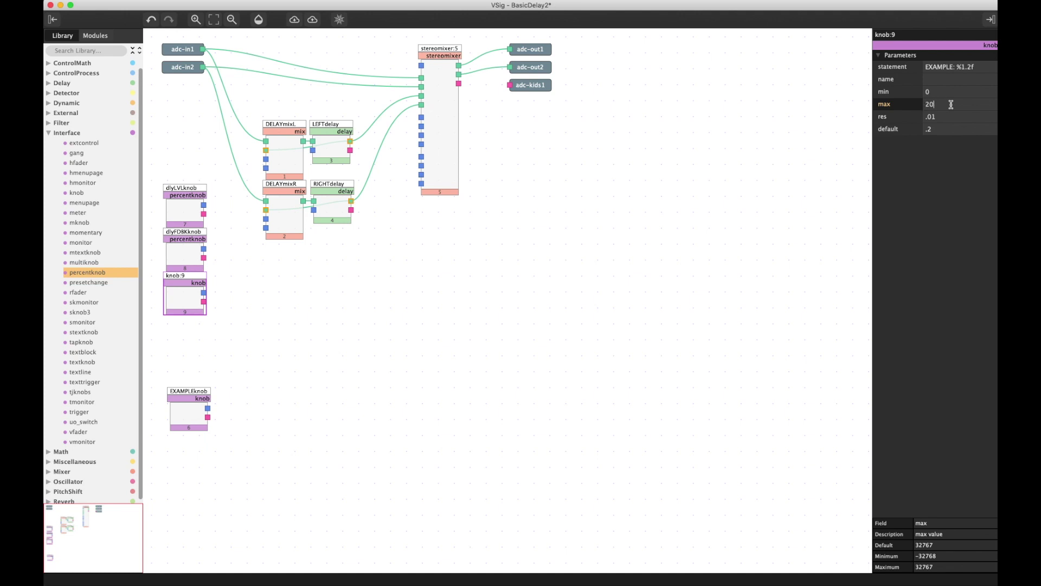
pyautogui.press('Tab')
pyautogui.write('1')
pyautogui.press('Tab')
pyautogui.press('BackSpace')
pyautogui.write('100')
# - Set the new knob's statement to "Delay: %4.0f ms" and its min to 1
pyautogui.click(987, 67)
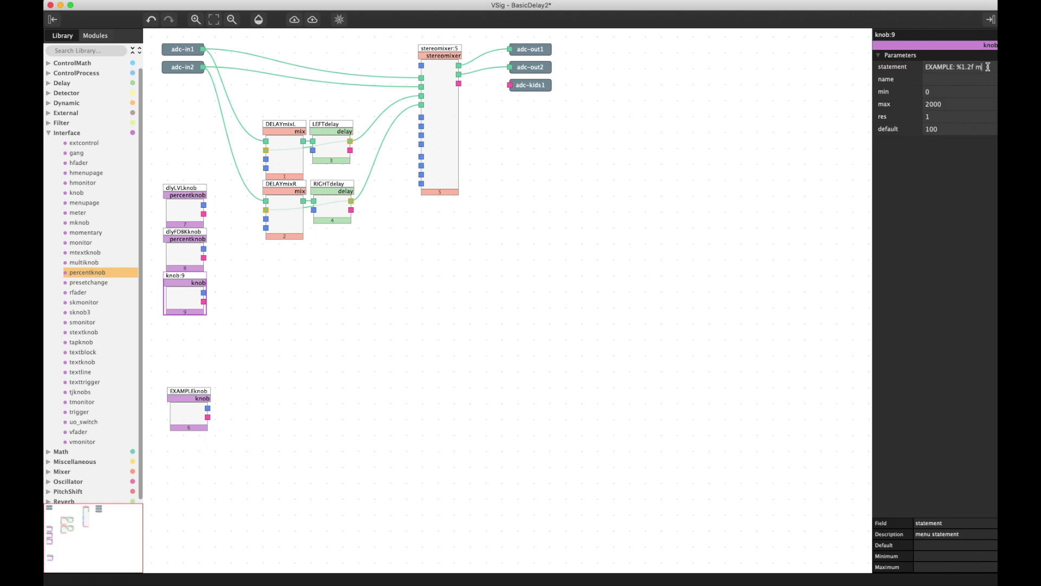
pyautogui.press('BackSpace')
pyautogui.write('0')
pyautogui.press('BackSpace')
pyautogui.press('BackSpace')
pyautogui.write('.4')
pyautogui.doubleClick(937, 65)
pyautogui.write('Delay')
pyautogui.click(937, 91)
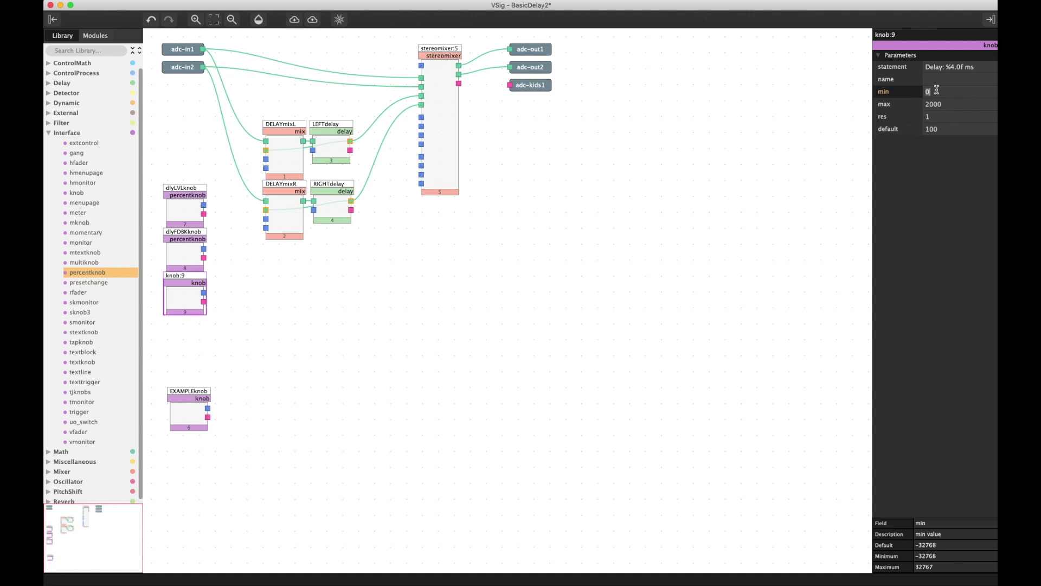
pyautogui.write('1')
pyautogui.press('Return')
# - Rename the new knob to DELAYknob and save the patch
pyautogui.click(185, 288)
pyautogui.doubleClick(183, 276)
pyautogui.press('Home')
pyautogui.write('DELAY')
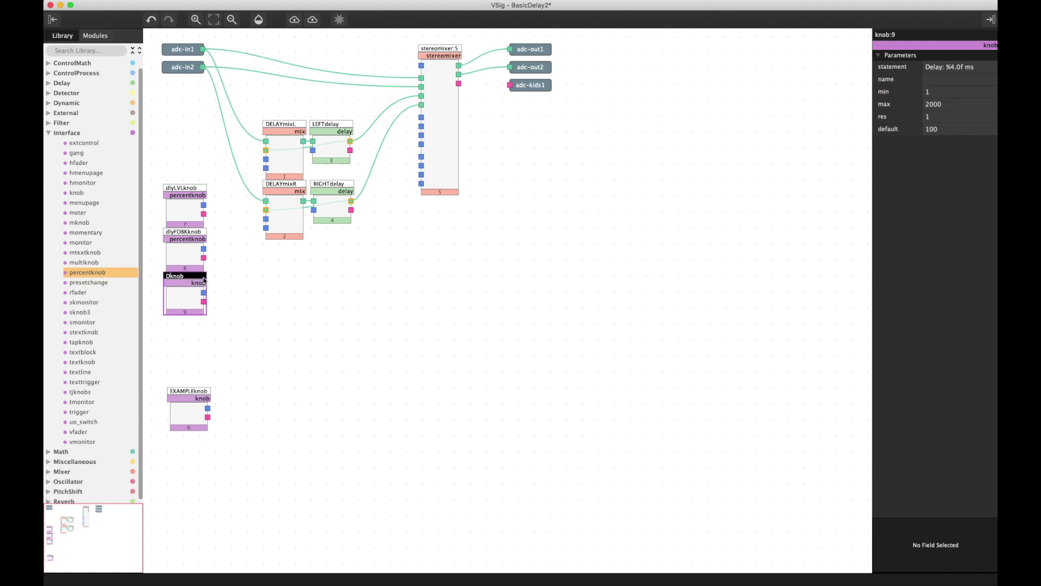
pyautogui.press('Return')
pyautogui.press('super+s')
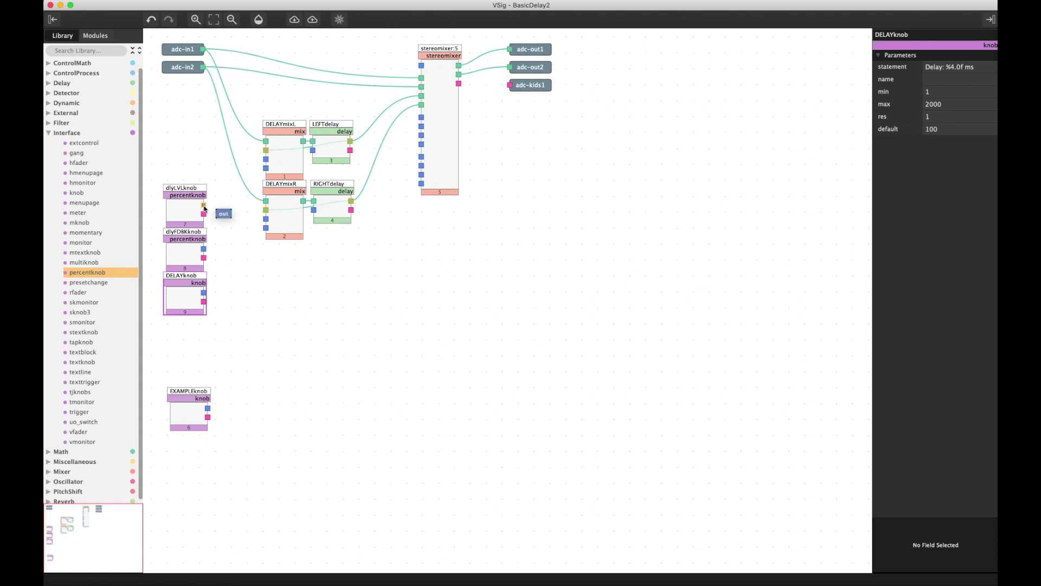
# - Connect dlyLVLknob's out to amp1 and dlyFDBKknob's out to amp2 on both DELAYmixL and DELAYmixR
pyautogui.moveTo(204, 205); pyautogui.dragTo(266, 159)
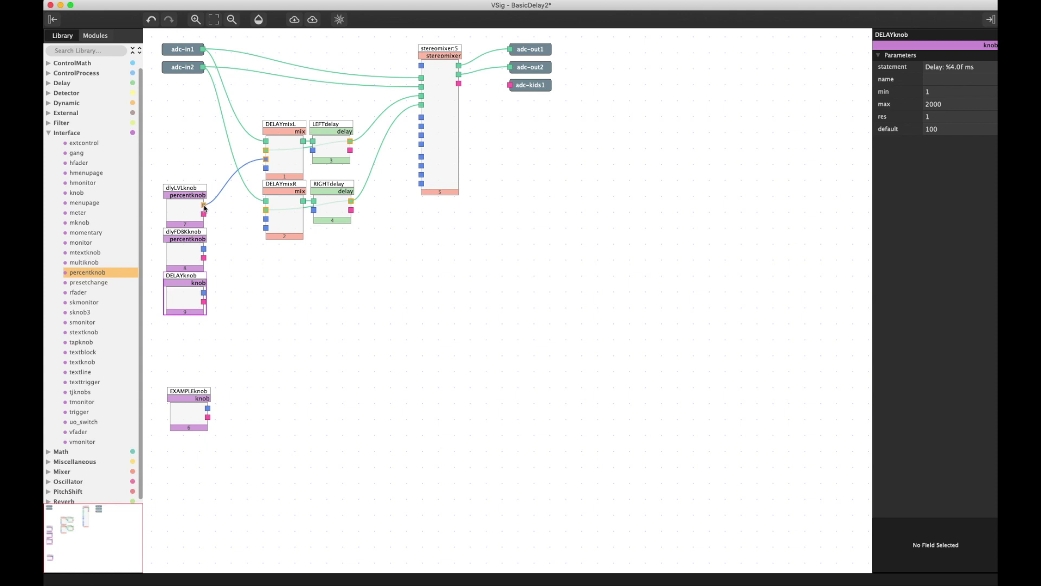
pyautogui.moveTo(204, 205); pyautogui.dragTo(267, 219)
pyautogui.moveTo(204, 249); pyautogui.dragTo(266, 168)
pyautogui.moveTo(203, 249); pyautogui.dragTo(266, 229)
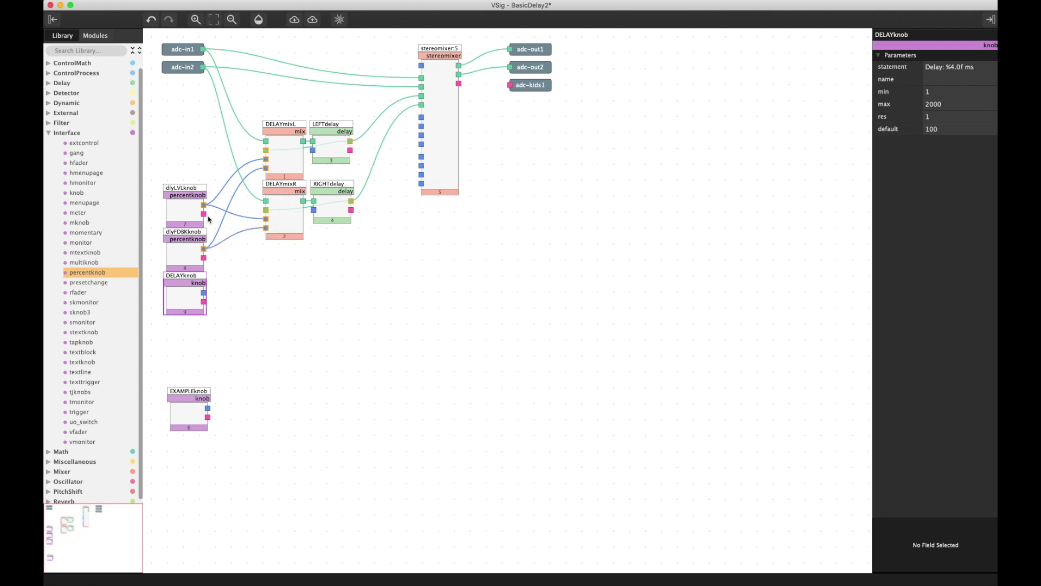
# - Examine how DELAYmixL's in1 and in2 pair with its amp1 and amp2 parameters
pyautogui.click(190, 211)
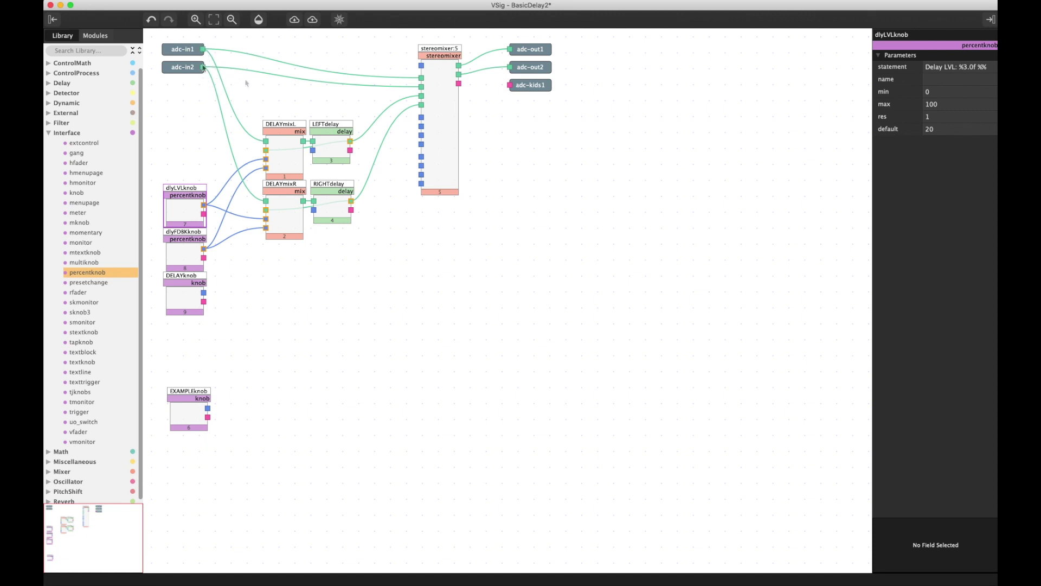
pyautogui.click(267, 145)
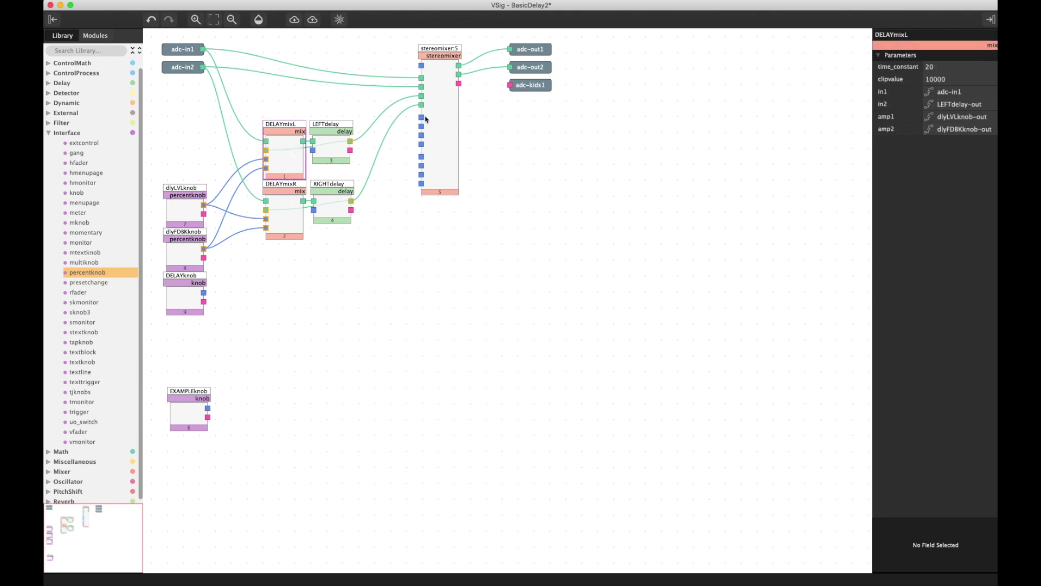
pyautogui.click(894, 93)
pyautogui.click(895, 119)
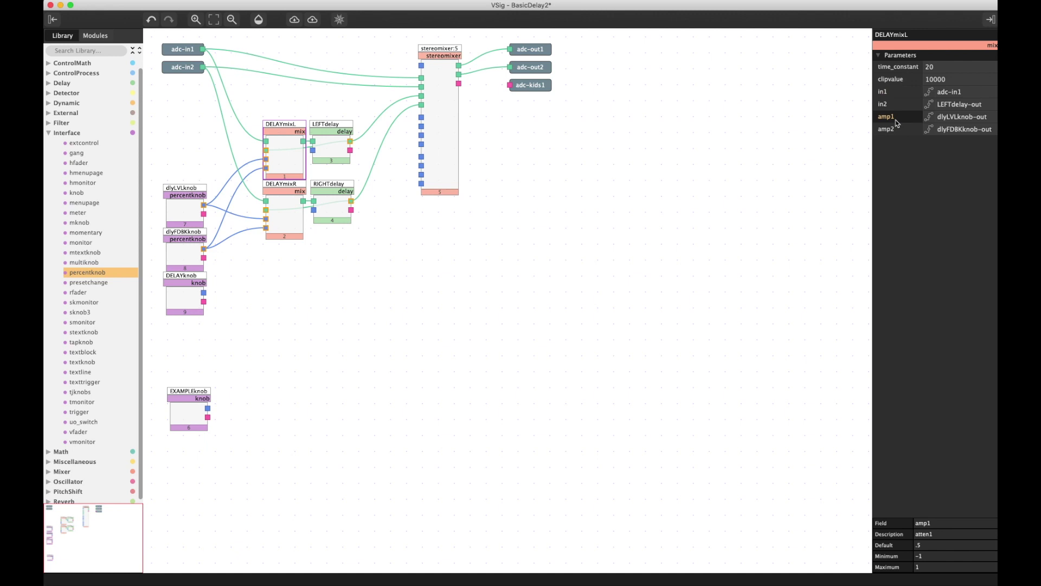
pyautogui.click(885, 93)
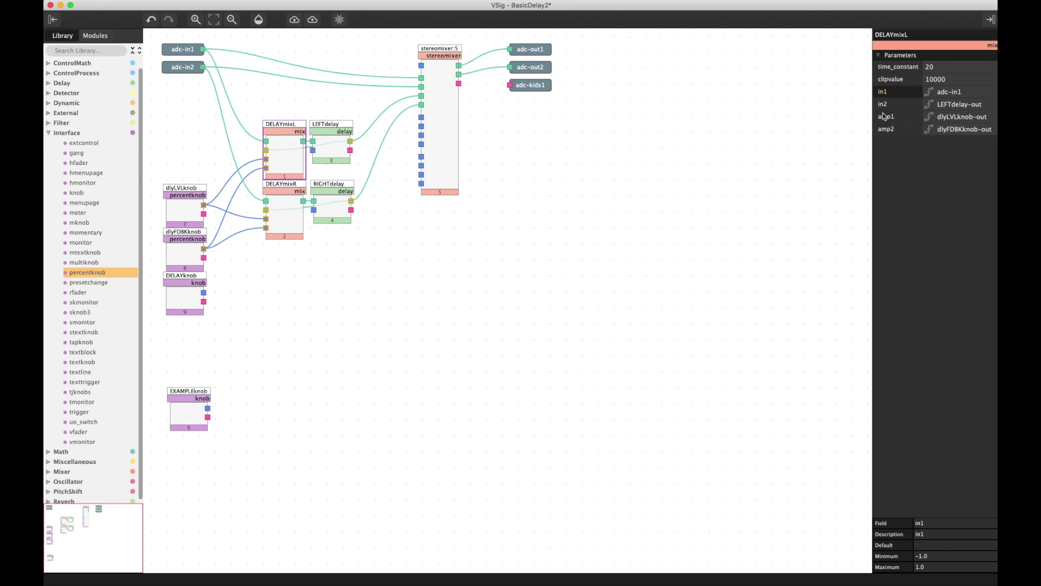
pyautogui.click(900, 130)
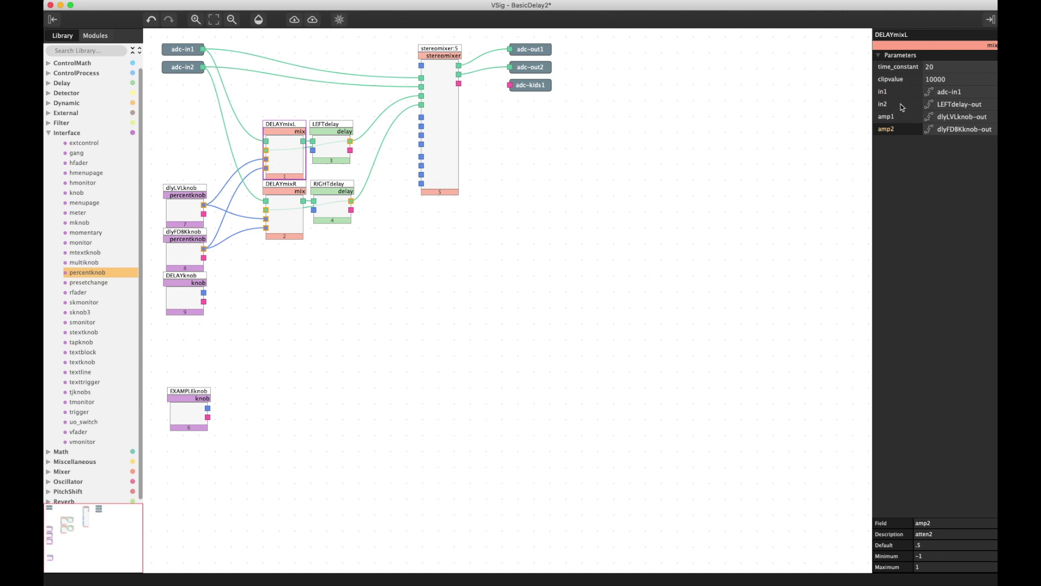
pyautogui.click(902, 107)
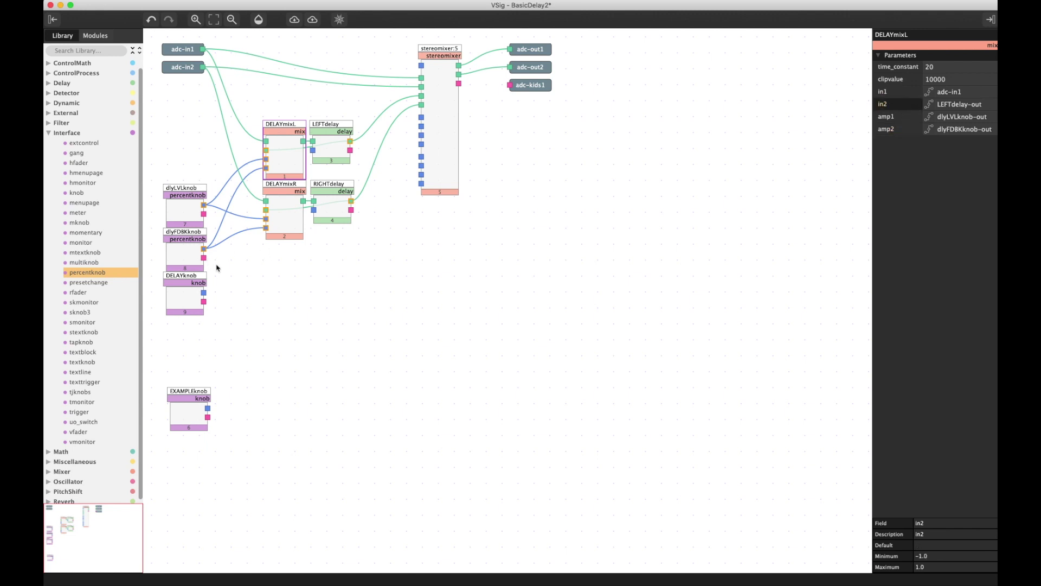
# - Move dlyLVLknob and dlyFDBKknob to first and second in the processing order, ahead of the mix modules, and save
pyautogui.click(189, 209)
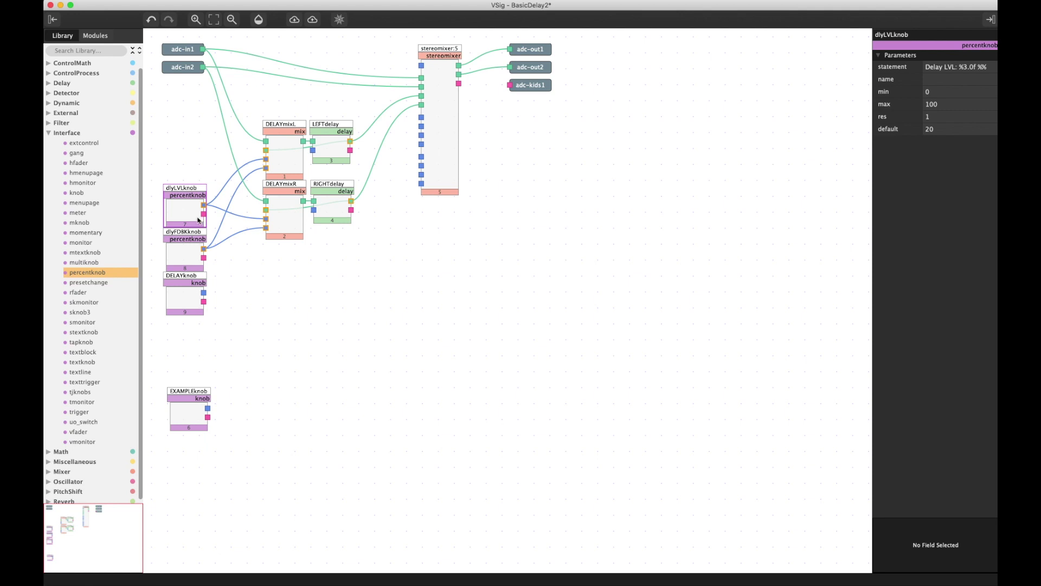
pyautogui.moveTo(180, 216); pyautogui.dragTo(273, 151)
pyautogui.click(277, 161)
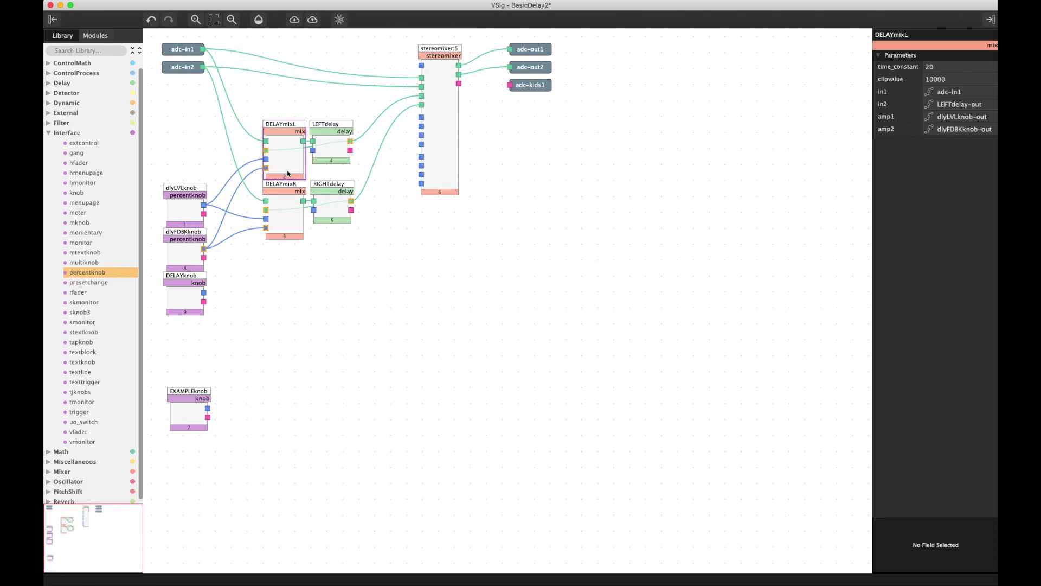
pyautogui.click(185, 261)
pyautogui.moveTo(179, 261); pyautogui.dragTo(196, 210)
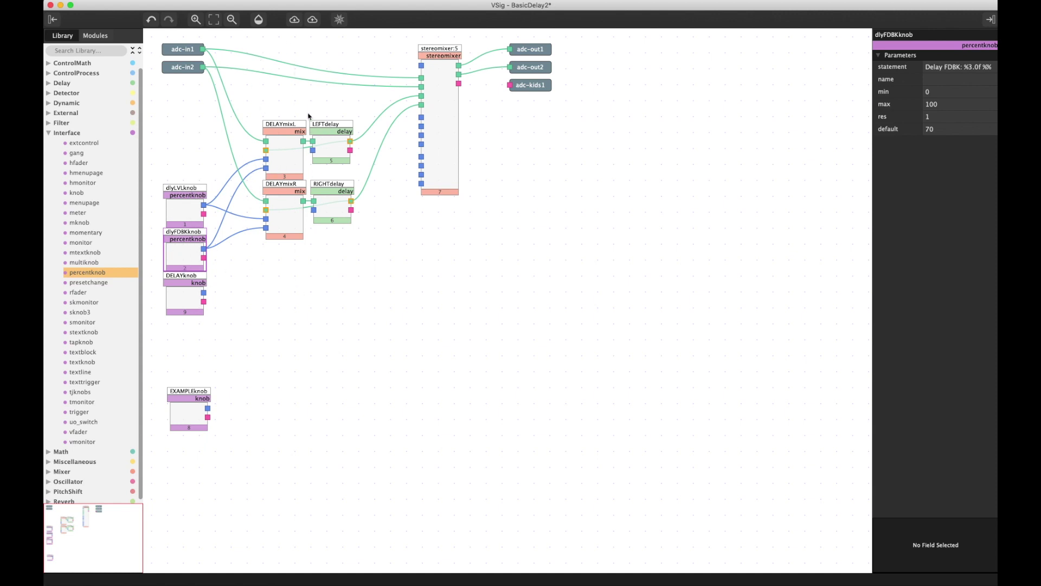
pyautogui.hotkey('ctrl', 's')
# - Connect DELAYknob's out to delayamt on LEFTdelay and RIGHTdelay, and move the knob to third in the processing order
pyautogui.click(187, 292)
pyautogui.moveTo(203, 292); pyautogui.dragTo(314, 152)
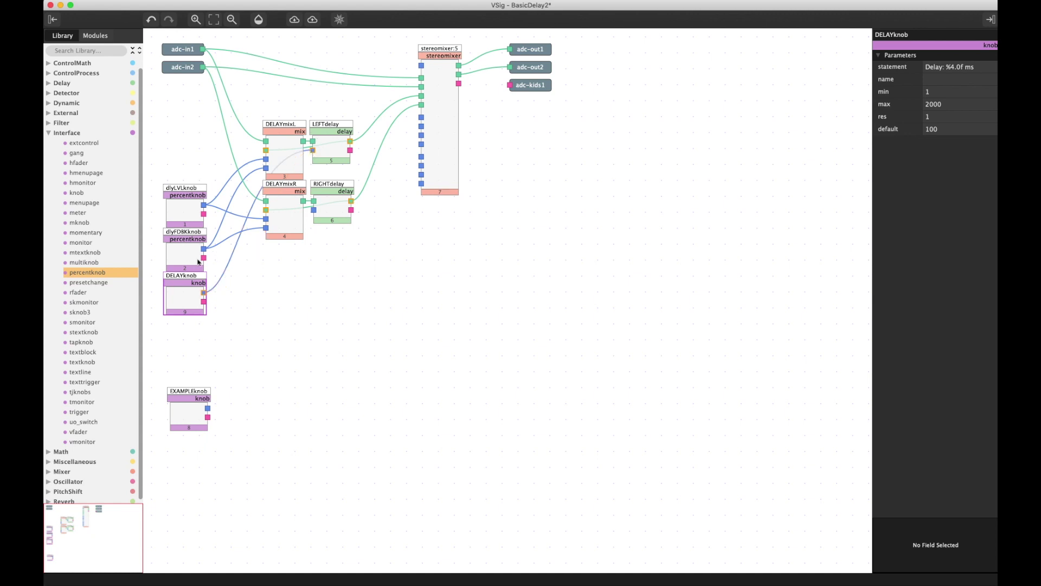
pyautogui.moveTo(204, 293); pyautogui.dragTo(314, 210)
pyautogui.moveTo(176, 302); pyautogui.dragTo(197, 250)
pyautogui.press('super+s')
# - Review the parameters of RIGHTdelay, DELAYmixL and the three delay control knobs
pyautogui.click(327, 195)
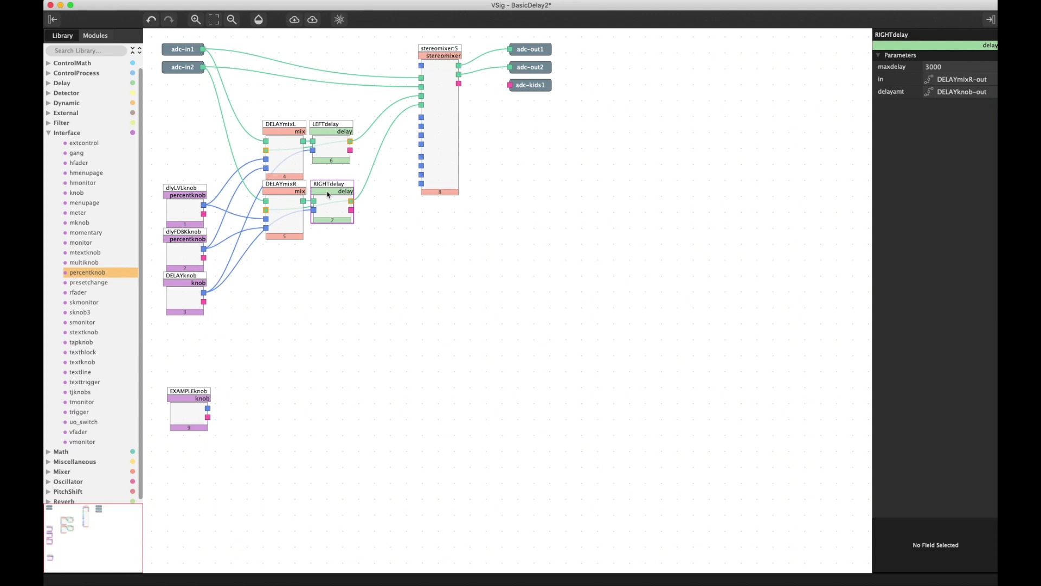
pyautogui.click(285, 153)
pyautogui.click(179, 212)
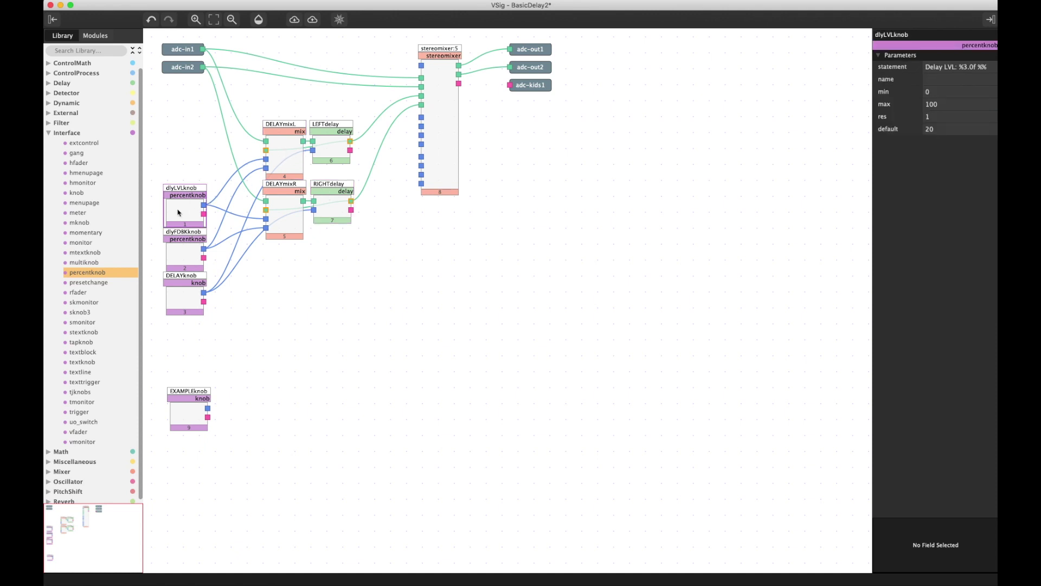
pyautogui.click(188, 257)
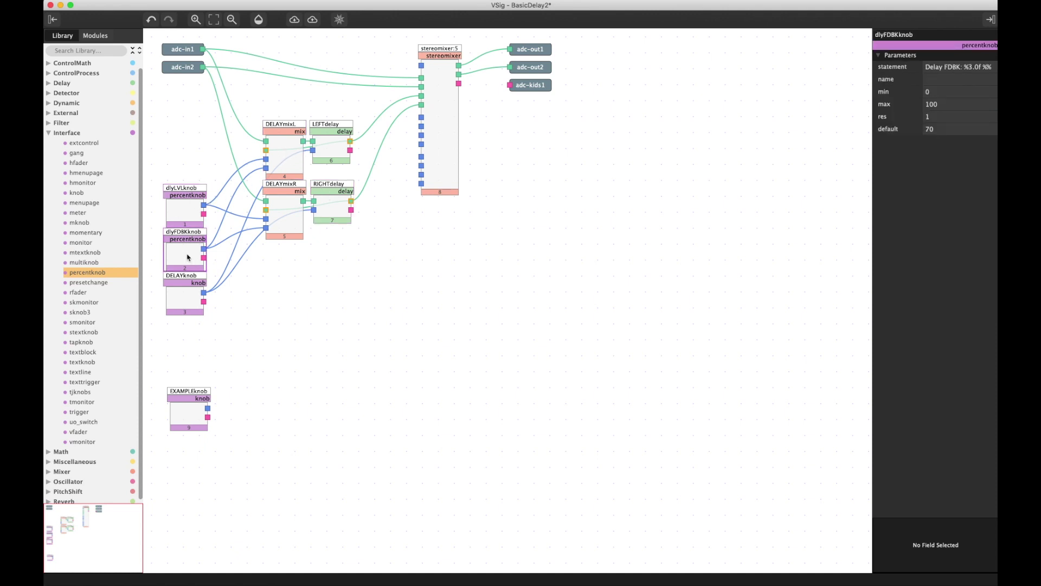
pyautogui.click(184, 300)
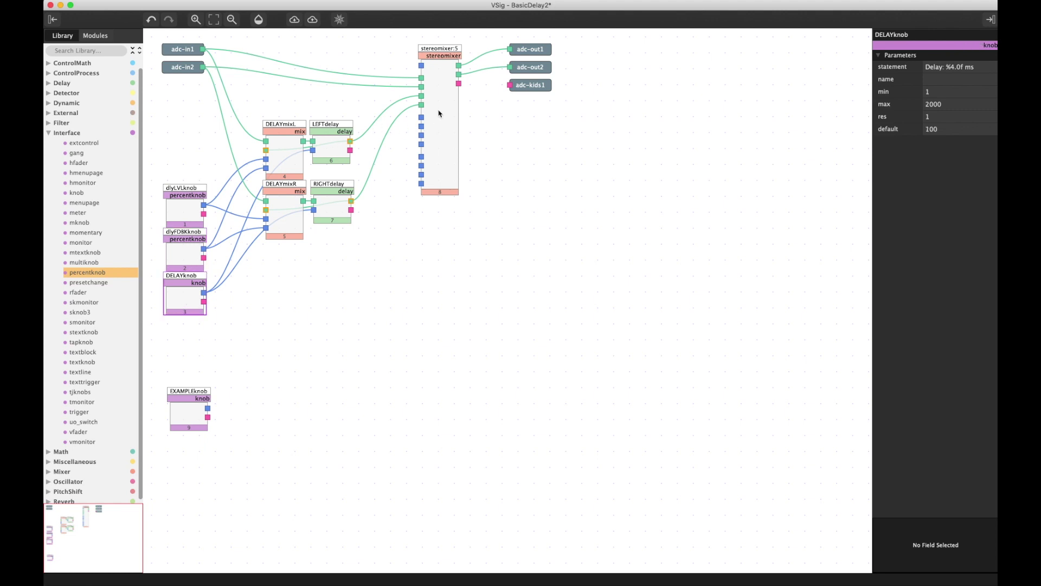
# - Set the stereomixer's pan1 to -1, pan2 to 1, pan3 to -1 and pan4 to 1, and save the patch
pyautogui.click(439, 92)
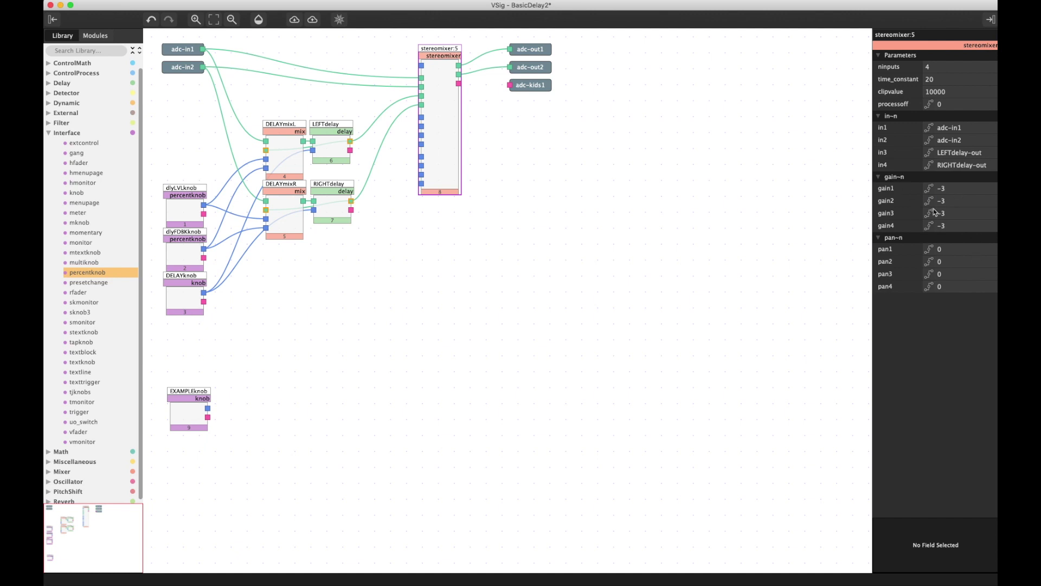
pyautogui.click(897, 250)
pyautogui.click(897, 265)
pyautogui.click(900, 275)
pyautogui.click(901, 288)
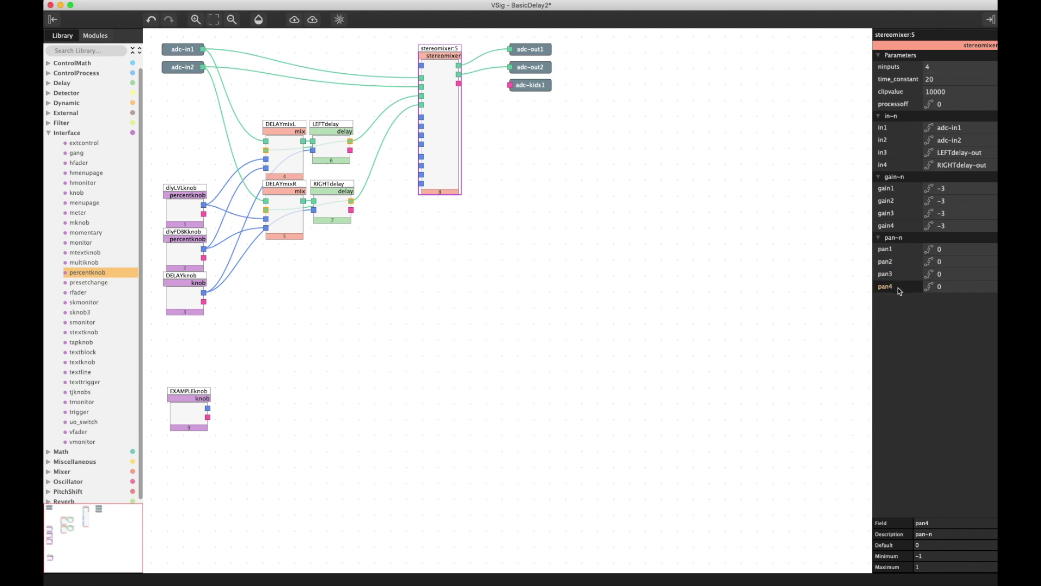
pyautogui.click(956, 250)
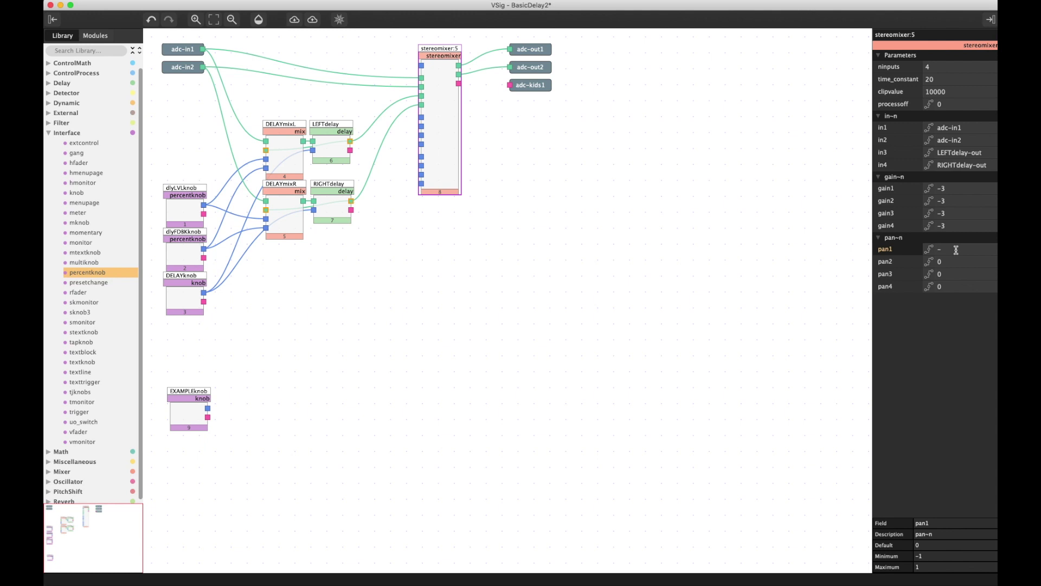
pyautogui.press('Tab')
pyautogui.press('Tab')
pyautogui.press('super+s')
# - Send the patch to FX Chain 1 Slot 1 under the name "Basic Delay"
pyautogui.click(312, 19)
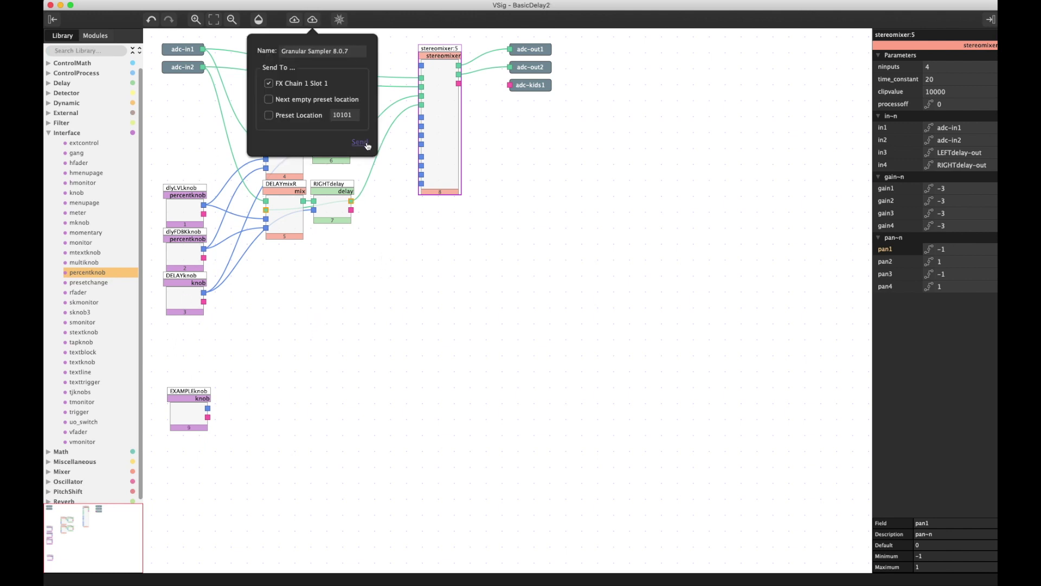
pyautogui.moveTo(353, 51); pyautogui.dragTo(235, 53)
pyautogui.write('Basic Delay')
pyautogui.click(360, 142)
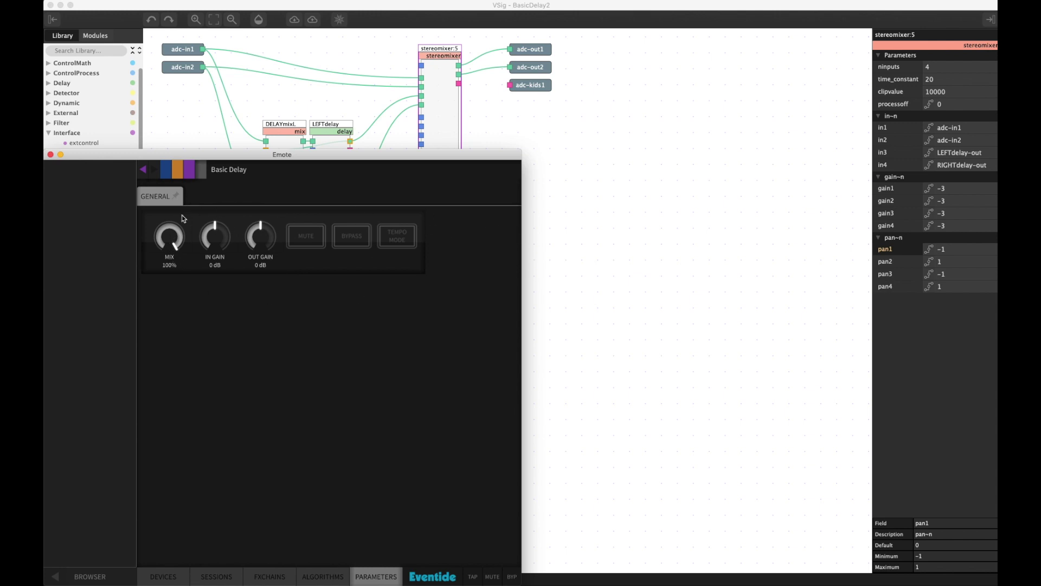
# - Switch back to VSig, add a menupage module below the stereomixer and set its nsubuos to 6
pyautogui.click(630, 225)
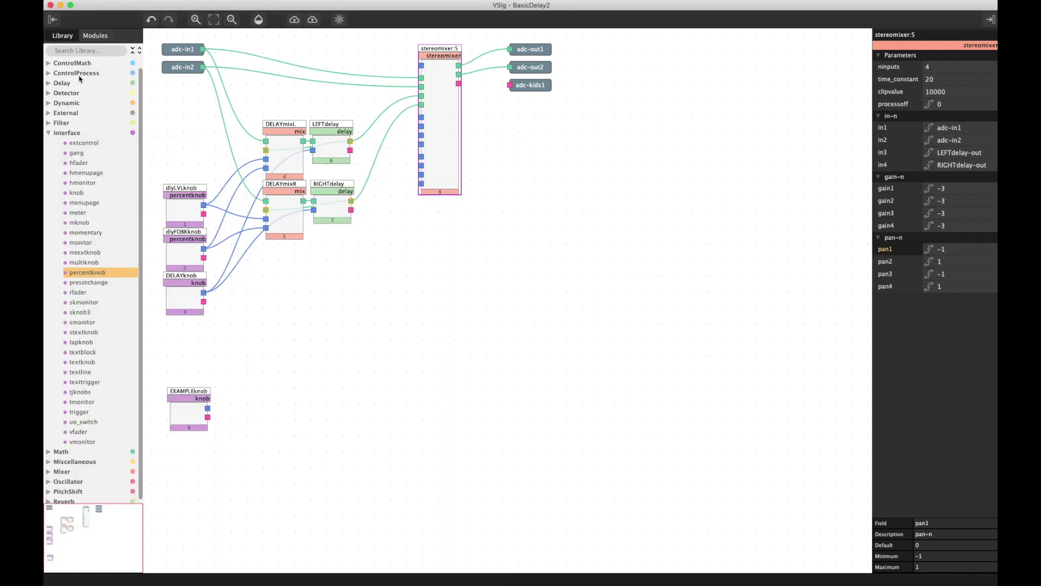
pyautogui.moveTo(75, 204); pyautogui.dragTo(480, 291)
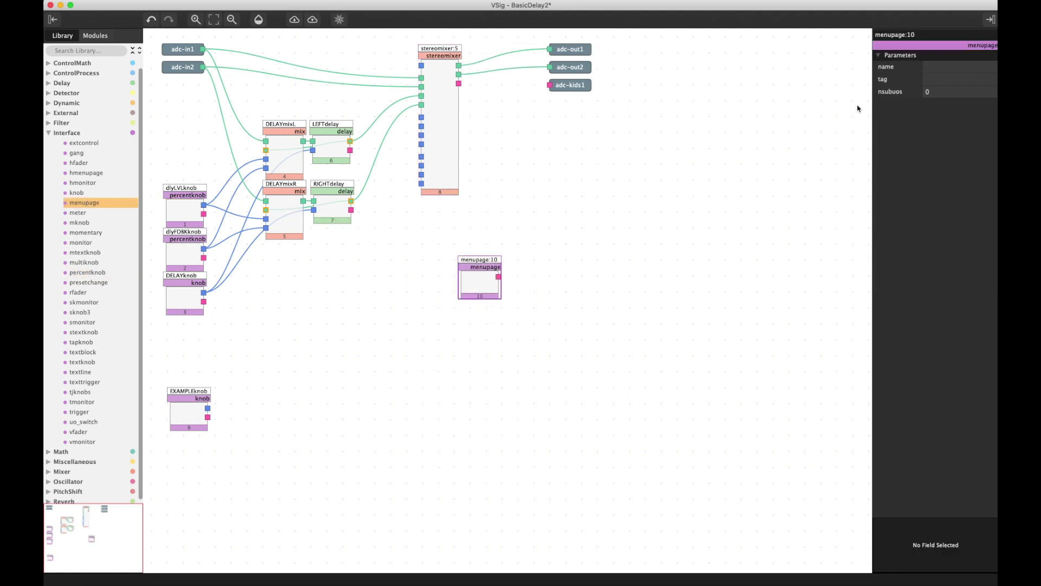
pyautogui.click(927, 93)
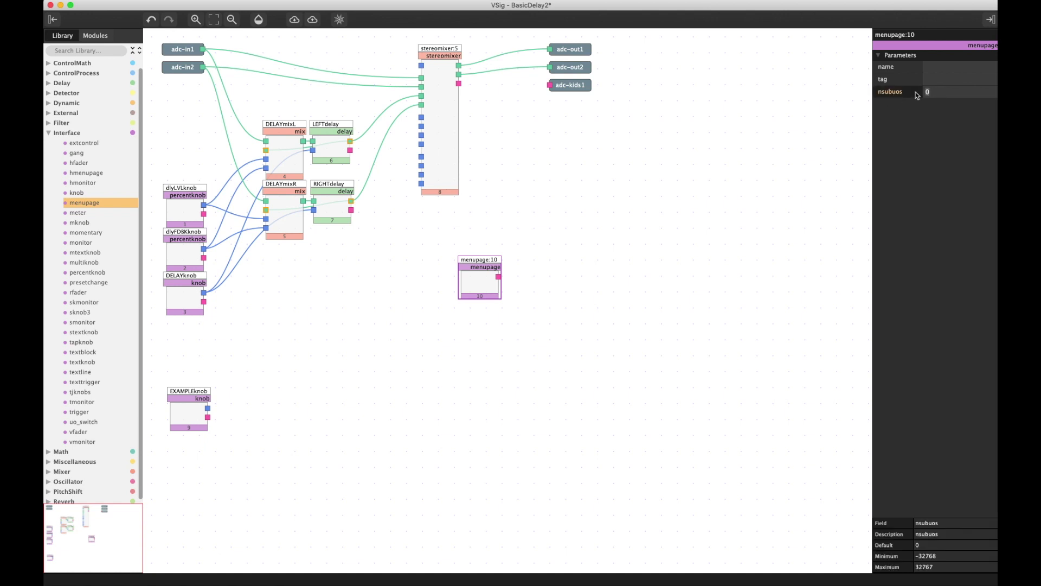
pyautogui.click(946, 91)
pyautogui.press('BackSpace')
pyautogui.write('6')
pyautogui.press('Return')
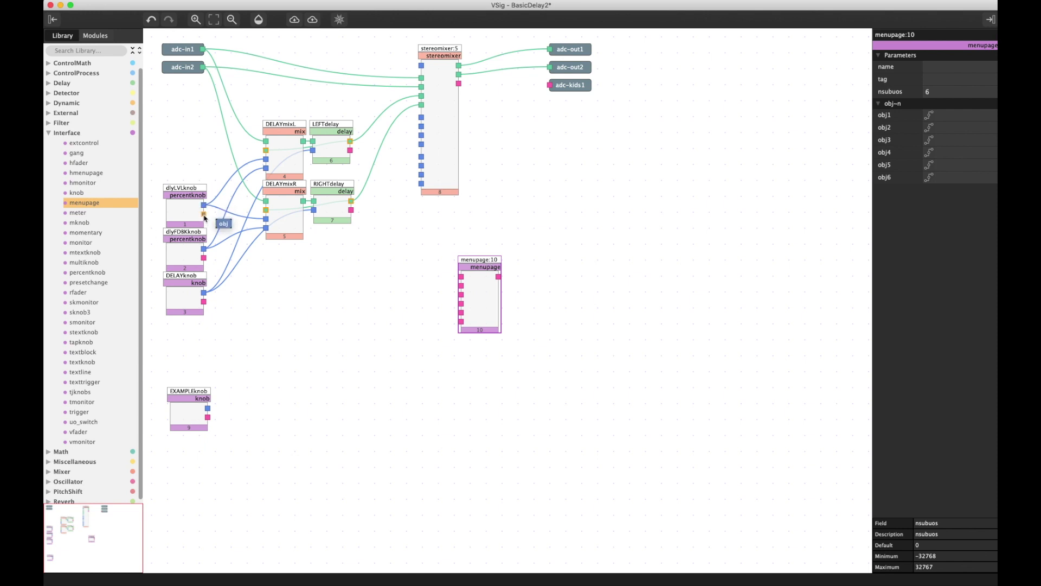
# - Connect the obj outputs of dlyLVLknob, dlyFDBKknob and DELAYknob to menupage obj1 to obj3, link the menupage to adc-kids1 and save
pyautogui.moveTo(204, 214); pyautogui.dragTo(462, 278)
pyautogui.moveTo(204, 257); pyautogui.dragTo(461, 286)
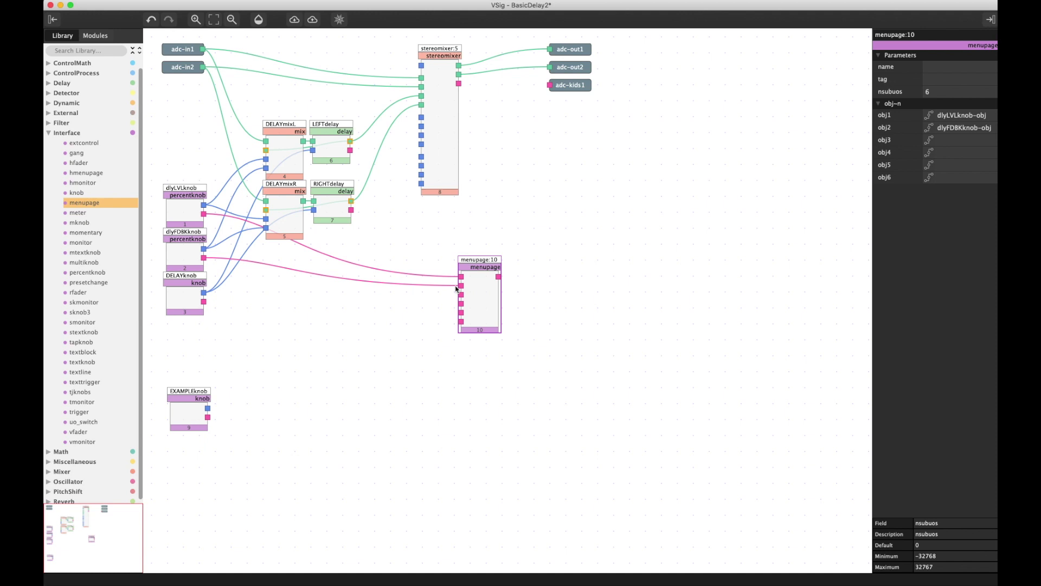
pyautogui.moveTo(203, 302); pyautogui.dragTo(461, 294)
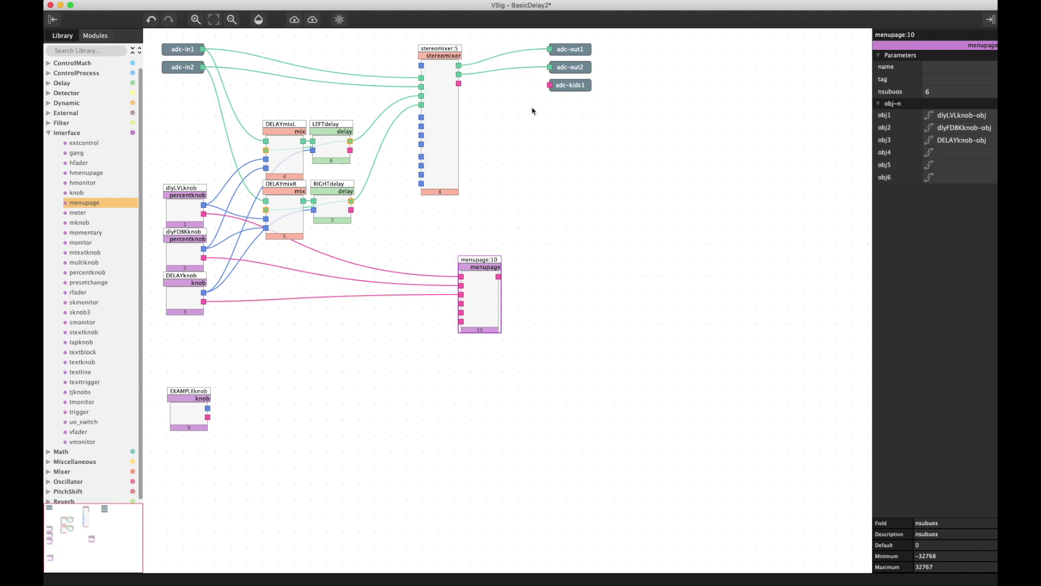
pyautogui.moveTo(499, 276); pyautogui.dragTo(549, 86)
pyautogui.press('super+s')
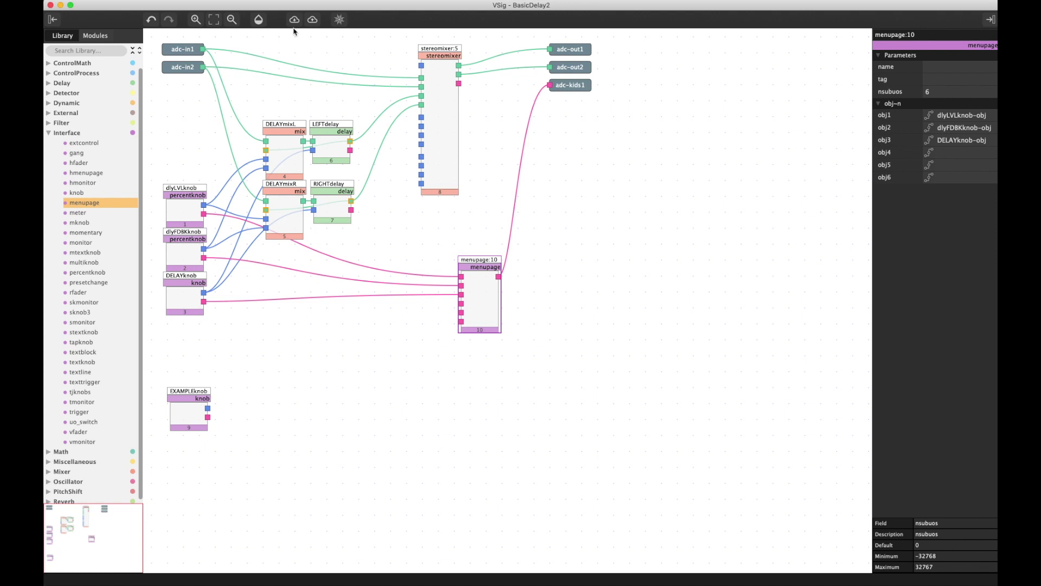
# - Send the updated Basic Delay patch to the device again
pyautogui.click(313, 20)
pyautogui.click(360, 142)
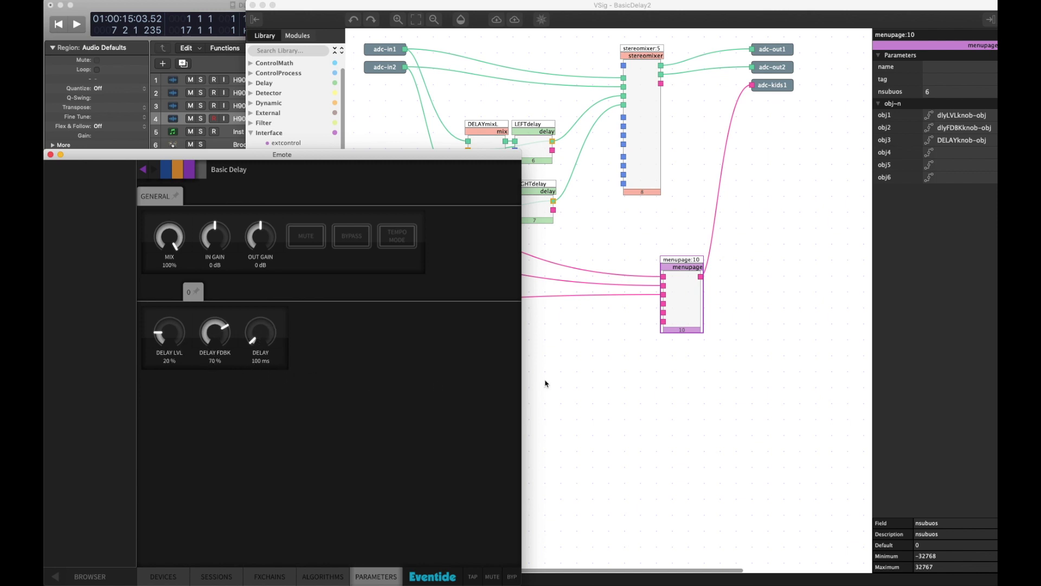
# - Switch back to VSig and connect EXAMPLEknob's obj output to the menupage's obj6 input
pyautogui.click(568, 370)
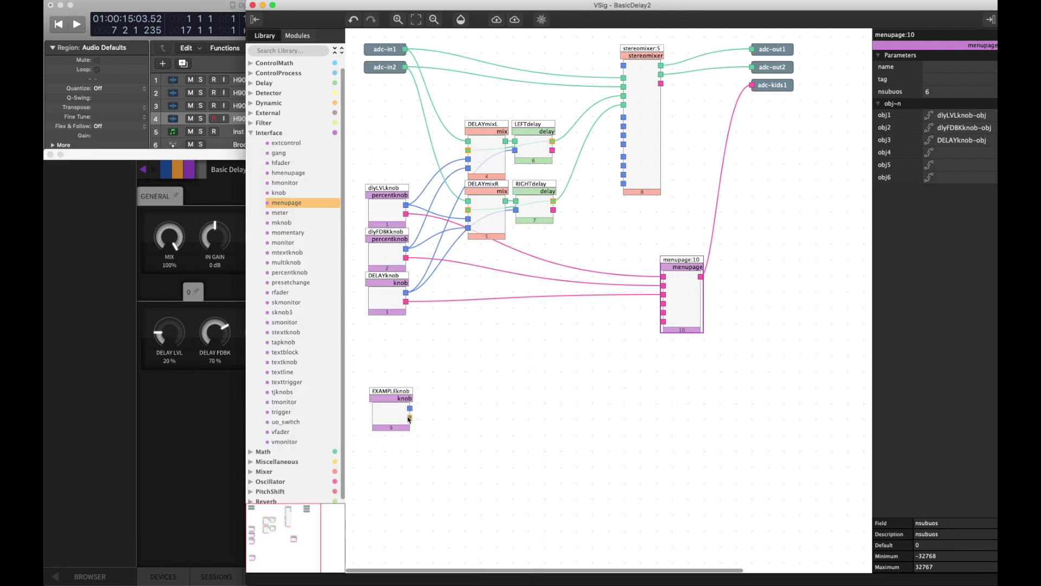
pyautogui.moveTo(410, 418); pyautogui.dragTo(663, 321)
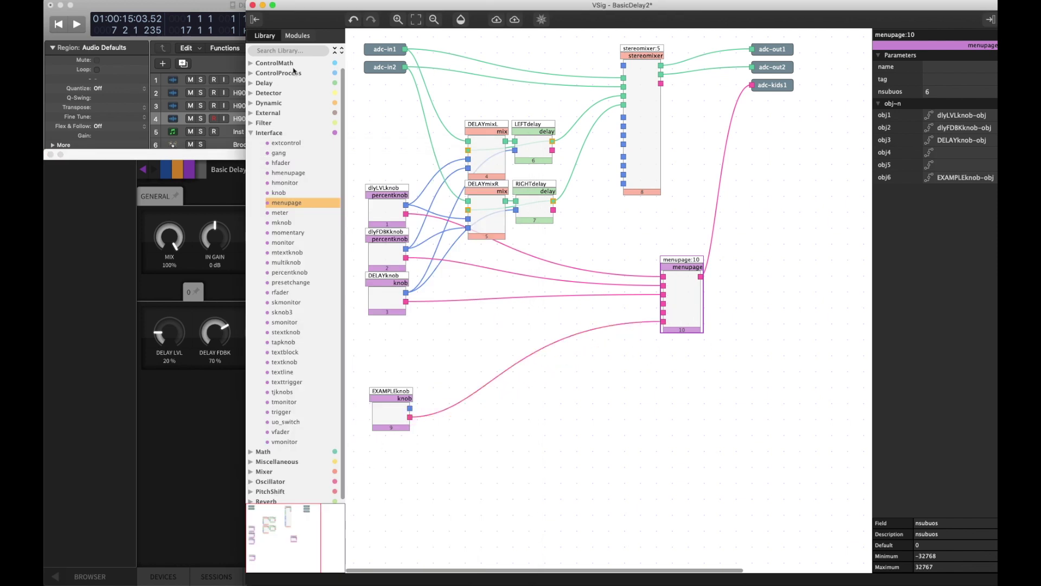
# - Send the Basic Delay patch with the EXAMPLE knob to the device, switch to Emote and lower Delay Lvl to about 11 %
pyautogui.click(514, 19)
pyautogui.click(559, 148)
pyautogui.click(207, 410)
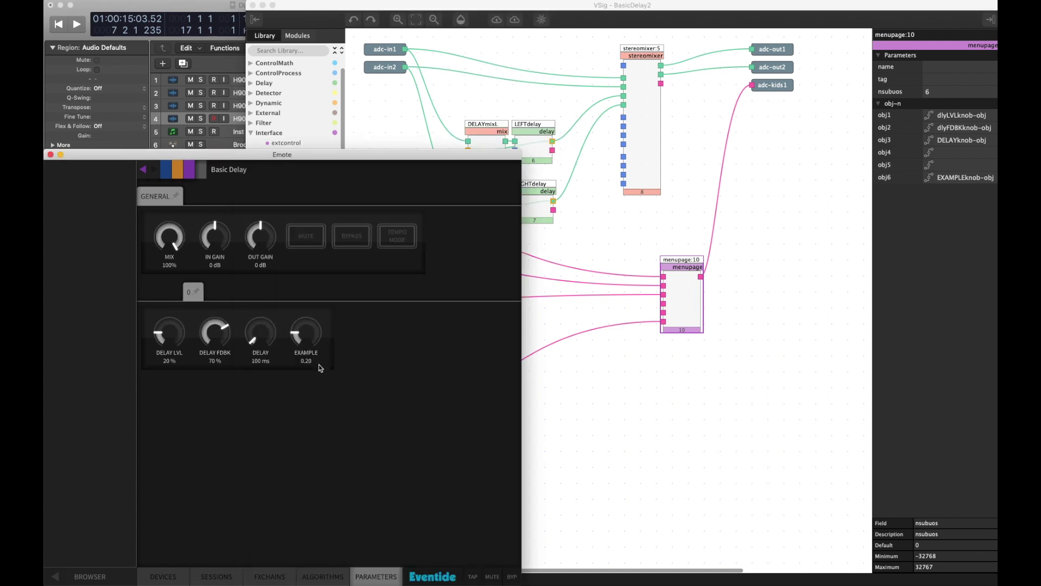
pyautogui.moveTo(308, 348); pyautogui.dragTo(210, 380)
pyautogui.moveTo(177, 344)
pyautogui.mouseDown()
pyautogui.moveTo(177, 288)
pyautogui.moveTo(181, 356)
pyautogui.mouseUp()
# - Switch back to VSig and delete the EXAMPLEknob module
pyautogui.click(555, 353)
pyautogui.click(391, 411)
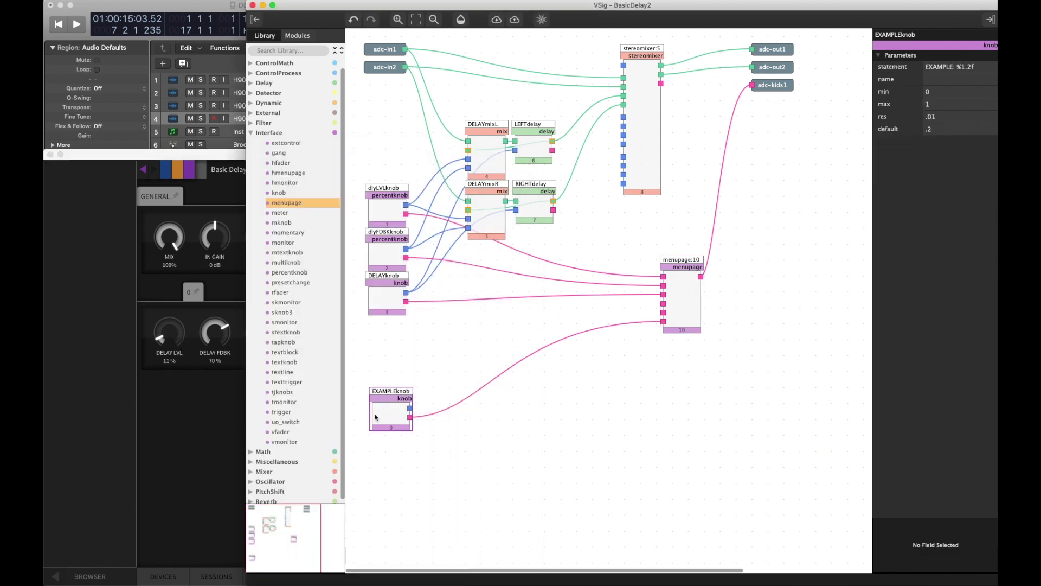
pyautogui.press('BackSpace')
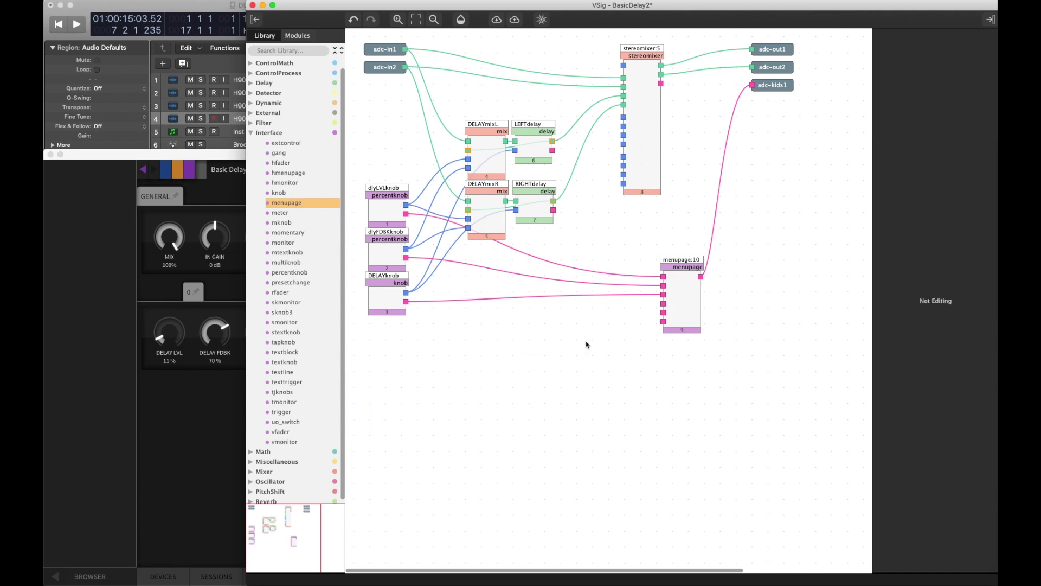
# - Send the patch without the EXAMPLE knob to the device and check its parameters in Emote
pyautogui.click(175, 397)
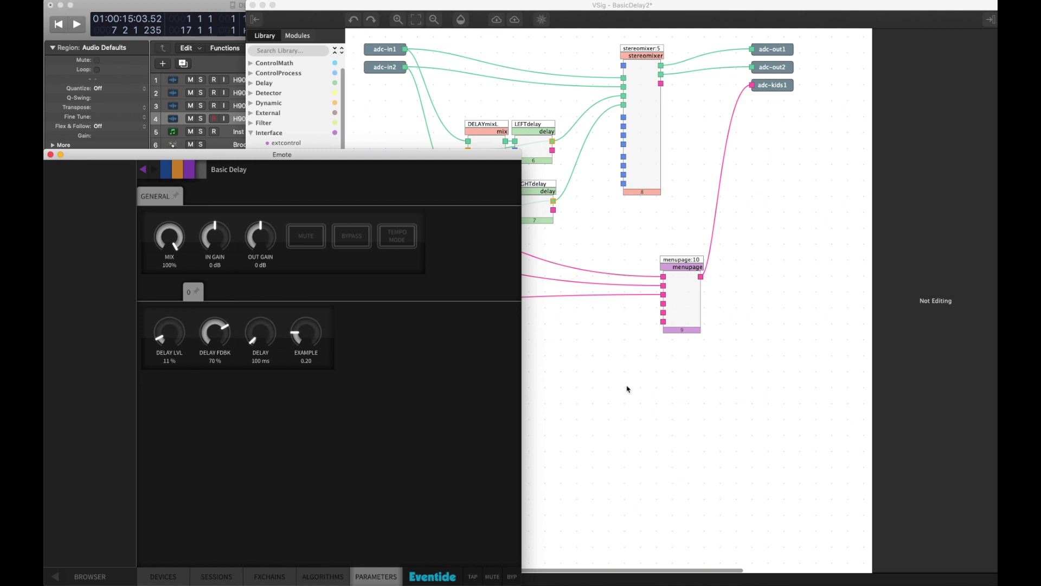
pyautogui.click(648, 391)
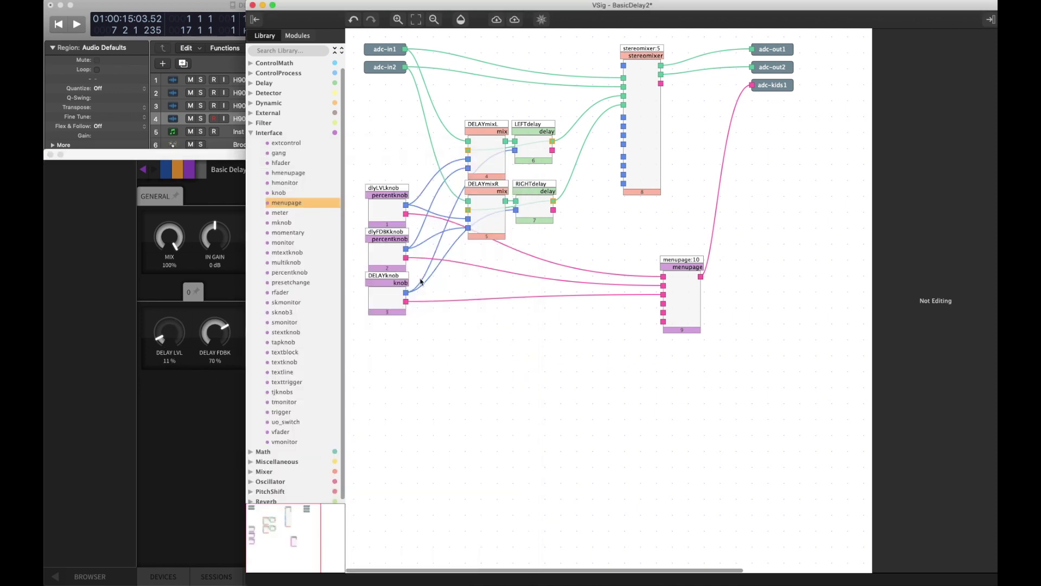
pyautogui.click(514, 19)
pyautogui.click(564, 144)
pyautogui.click(173, 302)
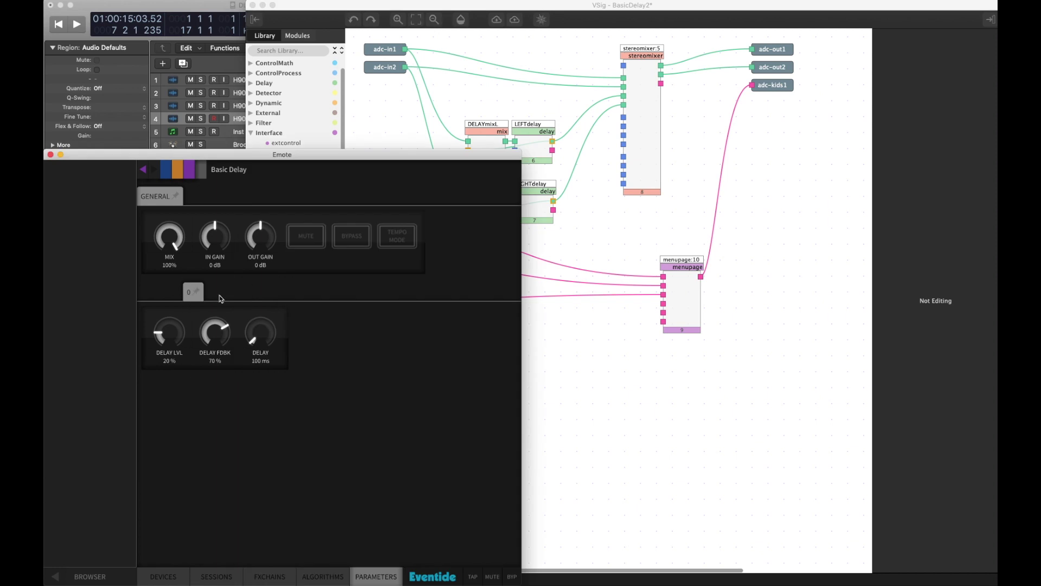
# - Name the menupage module Delay Control in VSig, send the patch to the device again and return to Emote
pyautogui.click(690, 290)
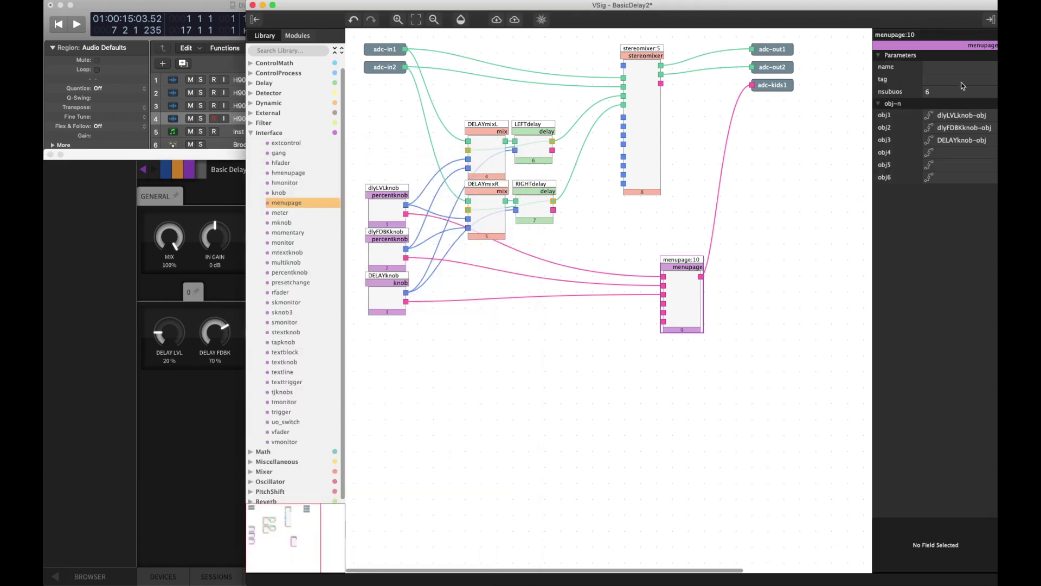
pyautogui.click(951, 65)
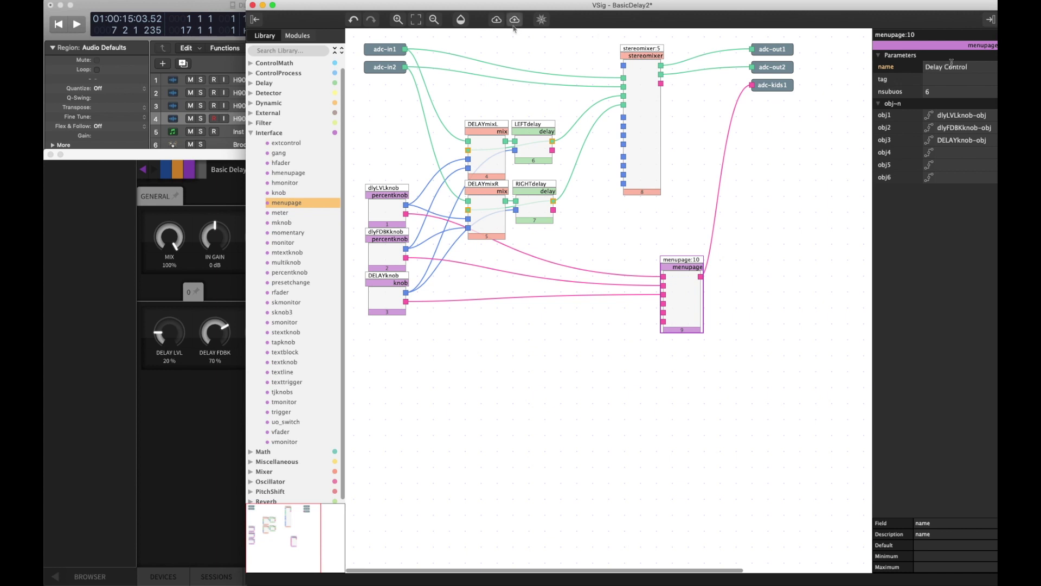
pyautogui.click(515, 19)
pyautogui.click(565, 143)
pyautogui.click(159, 391)
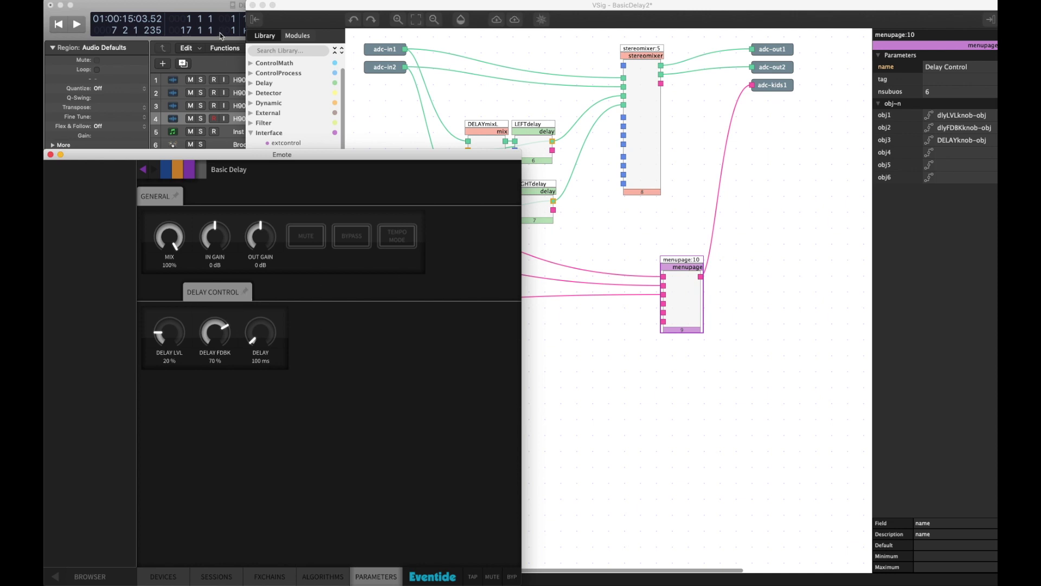
# - Switch to the DLYSMP-Project-REC project, play it from the beginning and bring Emote back to the front
pyautogui.click(217, 9)
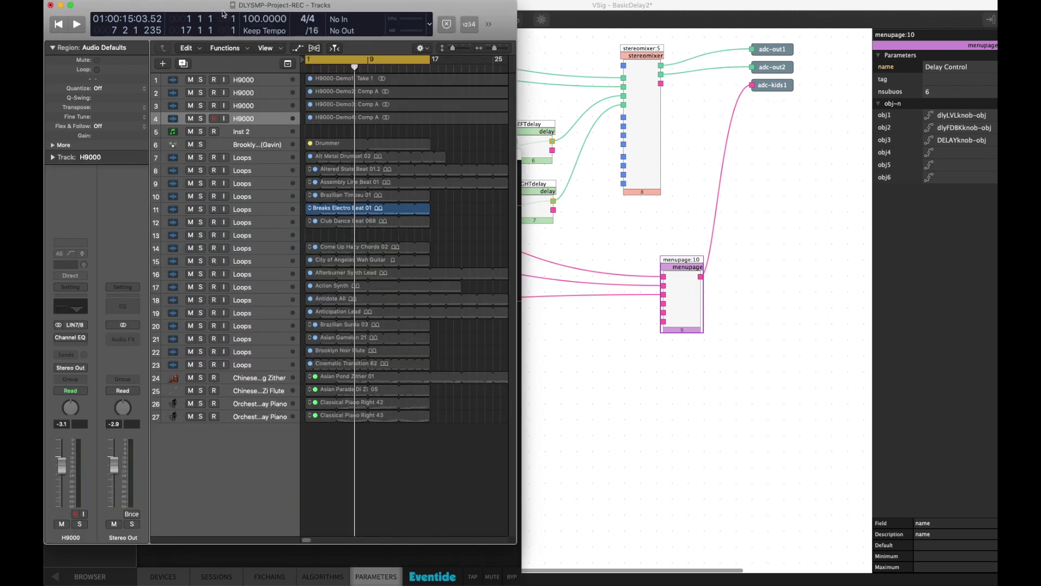
pyautogui.press('Return')
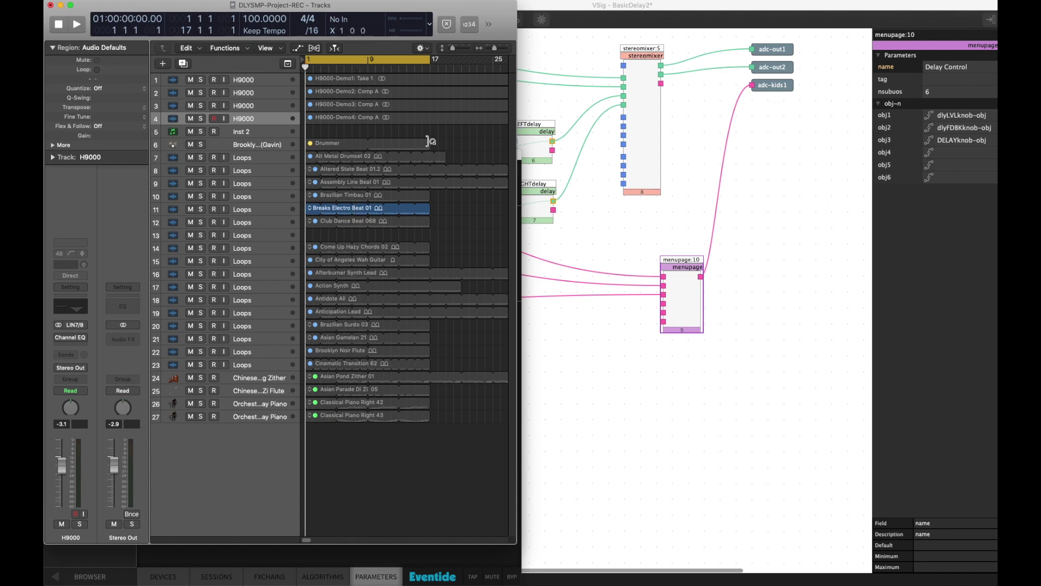
pyautogui.press('space')
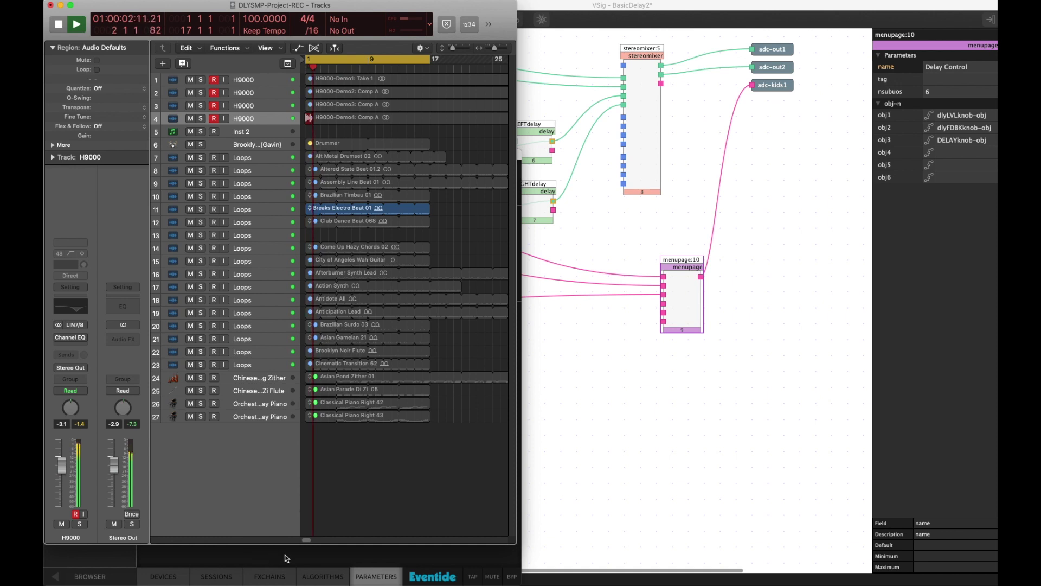
pyautogui.click(253, 557)
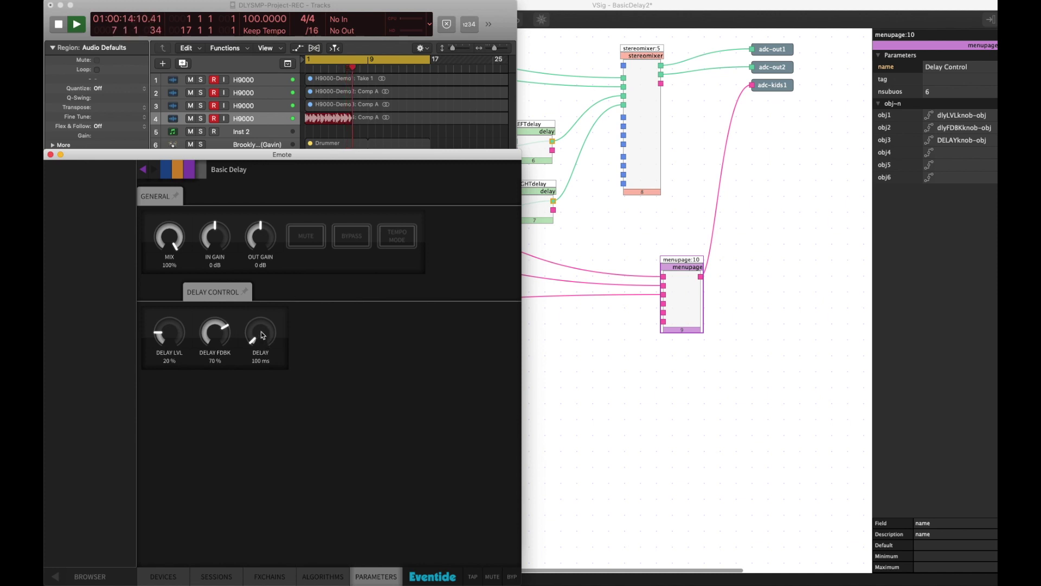
# - Lower Delay Lvl to 0 %, bring it back up to about 21 % and set Delay Fdbk to about 76 %
pyautogui.moveTo(168, 336); pyautogui.dragTo(176, 413)
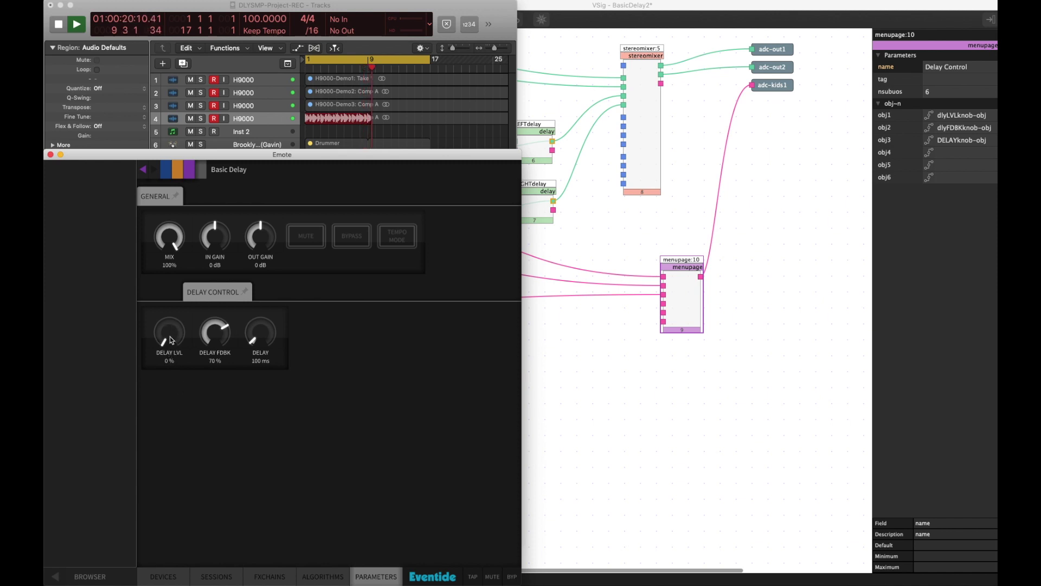
pyautogui.moveTo(221, 337)
pyautogui.mouseDown()
pyautogui.moveTo(211, 305)
pyautogui.moveTo(207, 351)
pyautogui.mouseUp()
pyautogui.moveTo(209, 289)
pyautogui.mouseDown()
pyautogui.moveTo(210, 325)
pyautogui.moveTo(209, 297)
pyautogui.mouseUp()
pyautogui.moveTo(174, 333); pyautogui.dragTo(162, 278)
pyautogui.moveTo(239, 348); pyautogui.dragTo(212, 348)
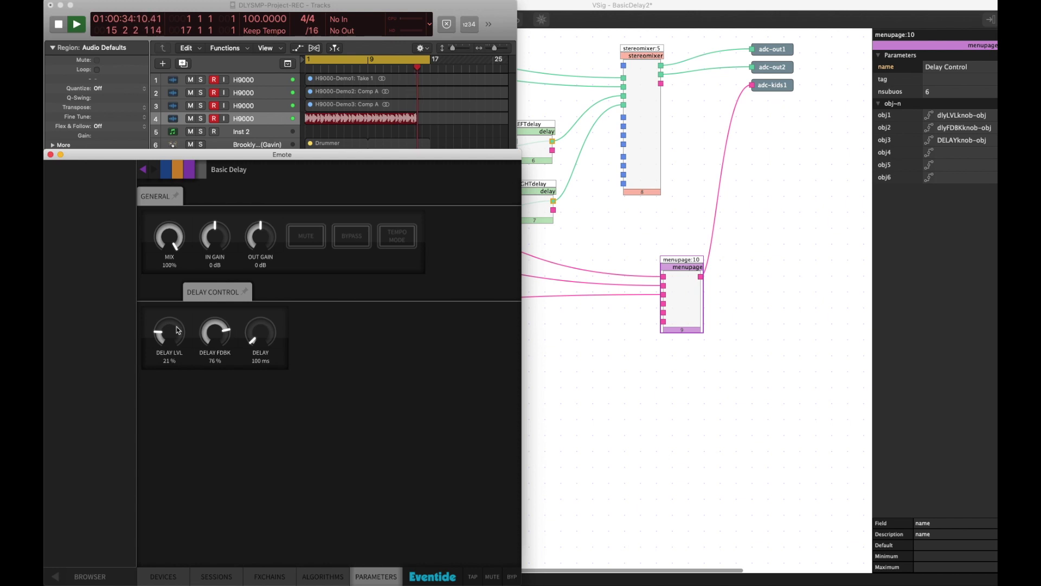
# - Set the Delay time to 600 ms and audition it with the looping track
pyautogui.doubleClick(260, 361)
pyautogui.write('6')
pyautogui.press('Return')
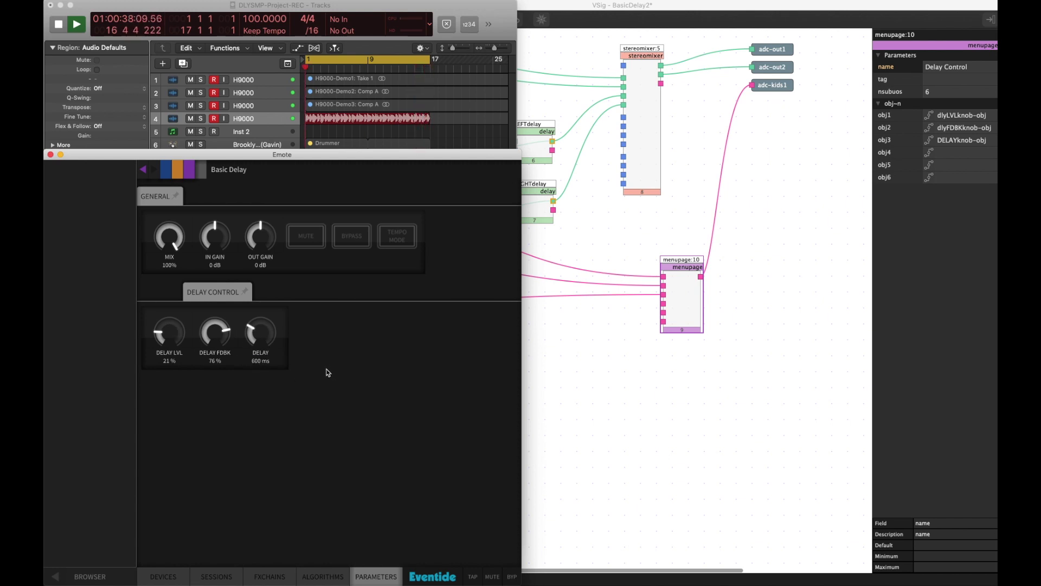
pyautogui.click(311, 119)
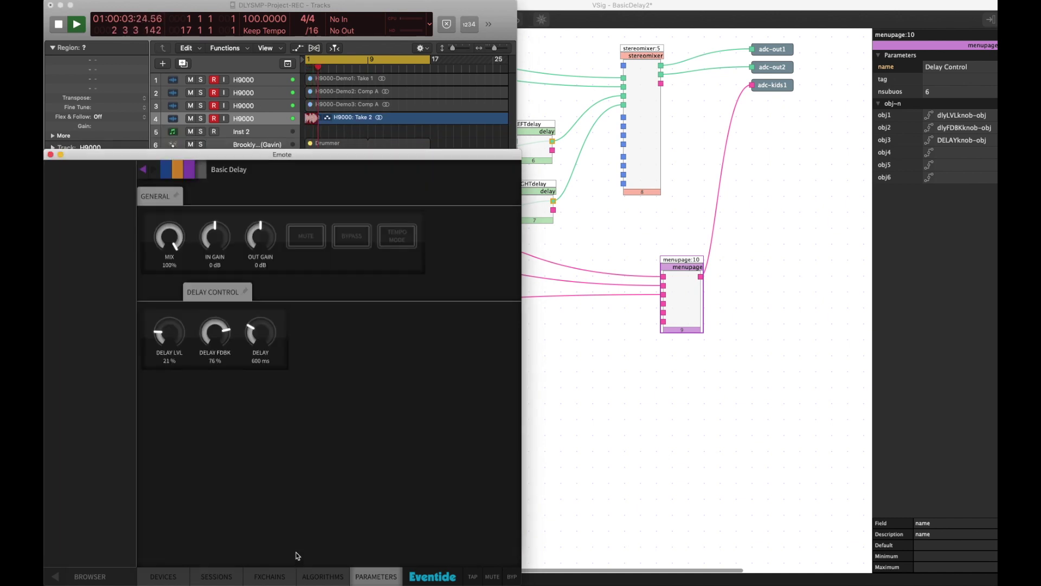
pyautogui.click(299, 554)
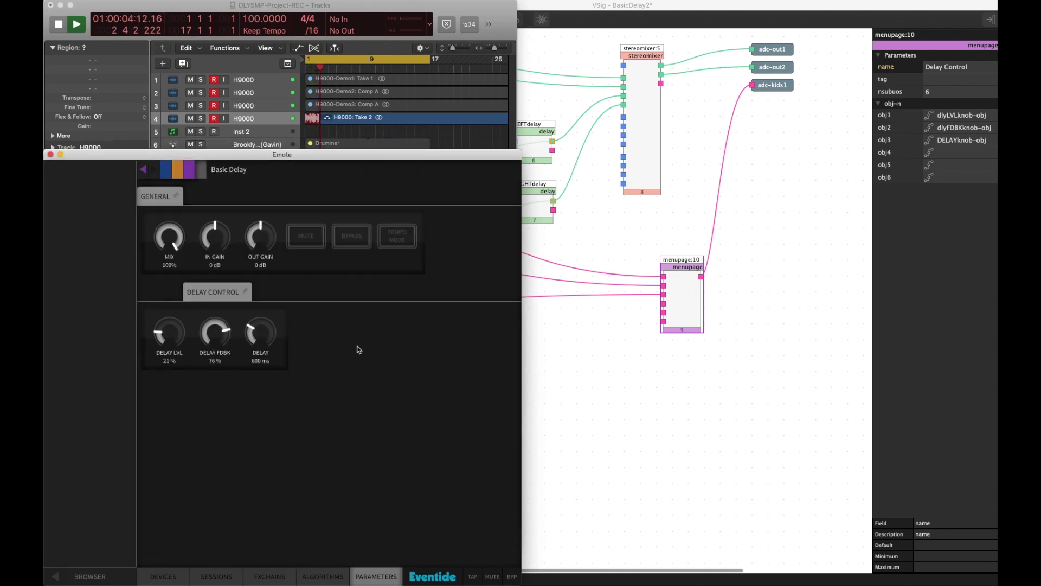
# - Set the Delay time to 1200 ms
pyautogui.doubleClick(261, 362)
pyautogui.write('1200')
pyautogui.press('Return')
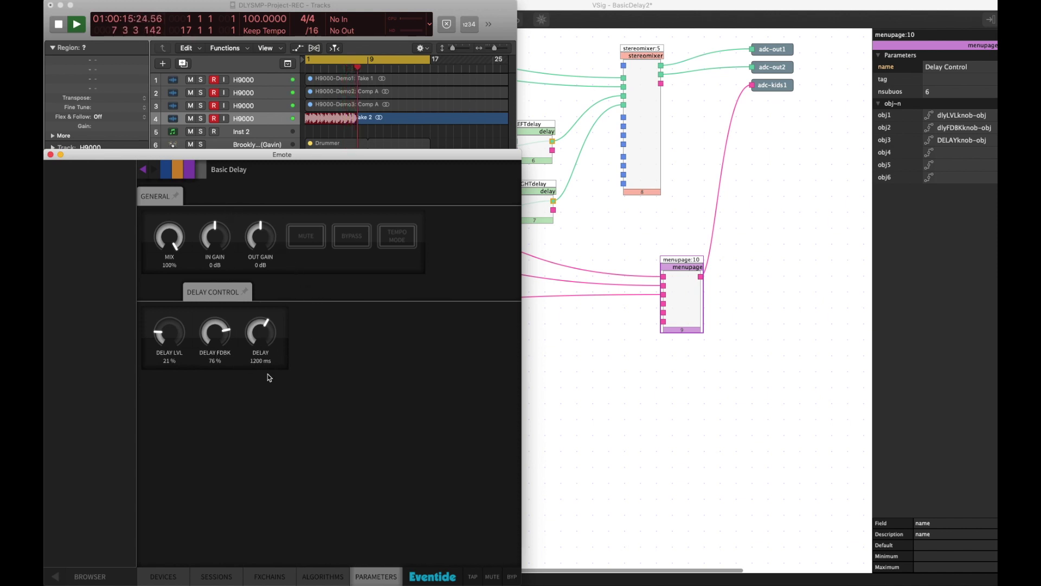
# - Set the Delay time to 20 ms
pyautogui.doubleClick(260, 361)
pyautogui.write('20')
pyautogui.press('Return')
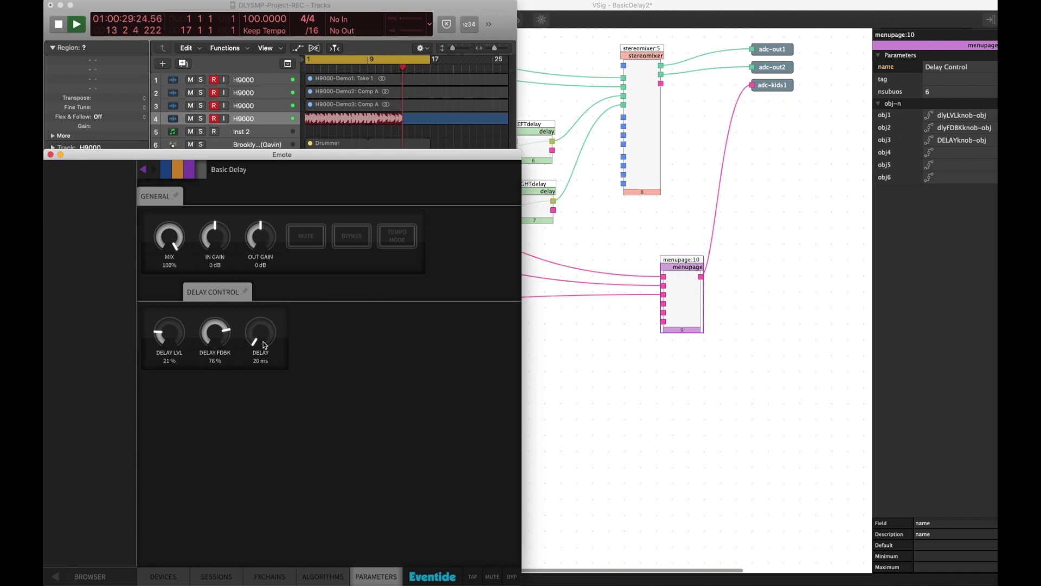
# - Raise the Delay time gradually to about 132 ms while the audio plays
pyautogui.scroll(4, 261, 337)
pyautogui.scroll(6, 265, 336)
pyautogui.scroll(4, 265, 334)
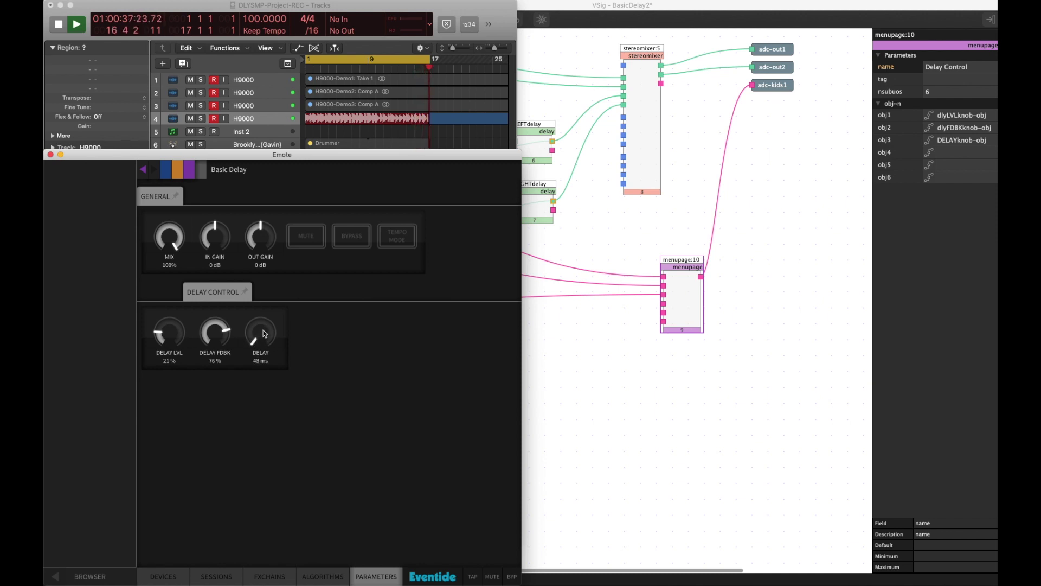
pyautogui.scroll(12, 264, 334)
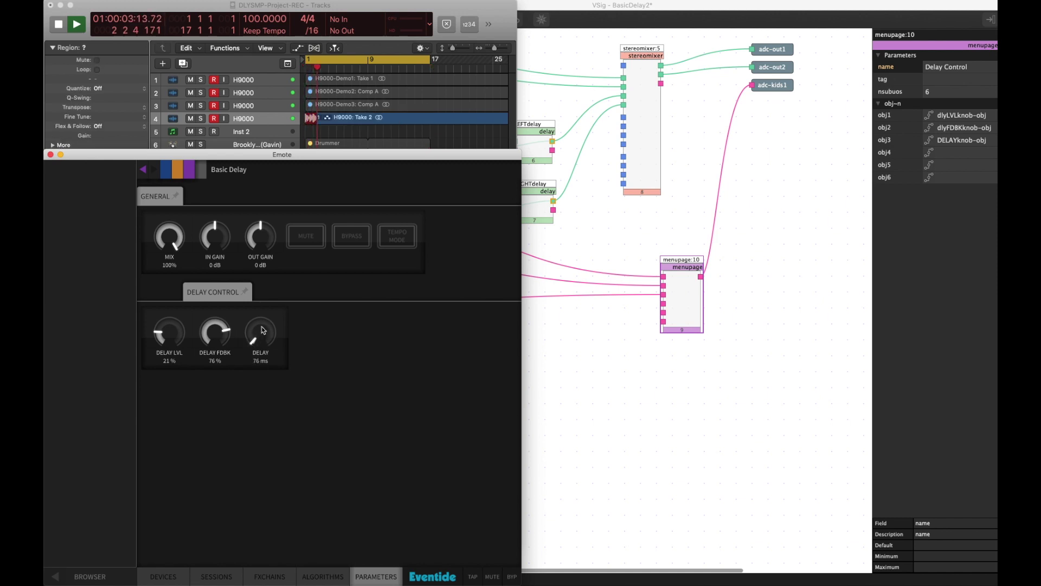
pyautogui.scroll(14, 262, 330)
pyautogui.scroll(4, 261, 326)
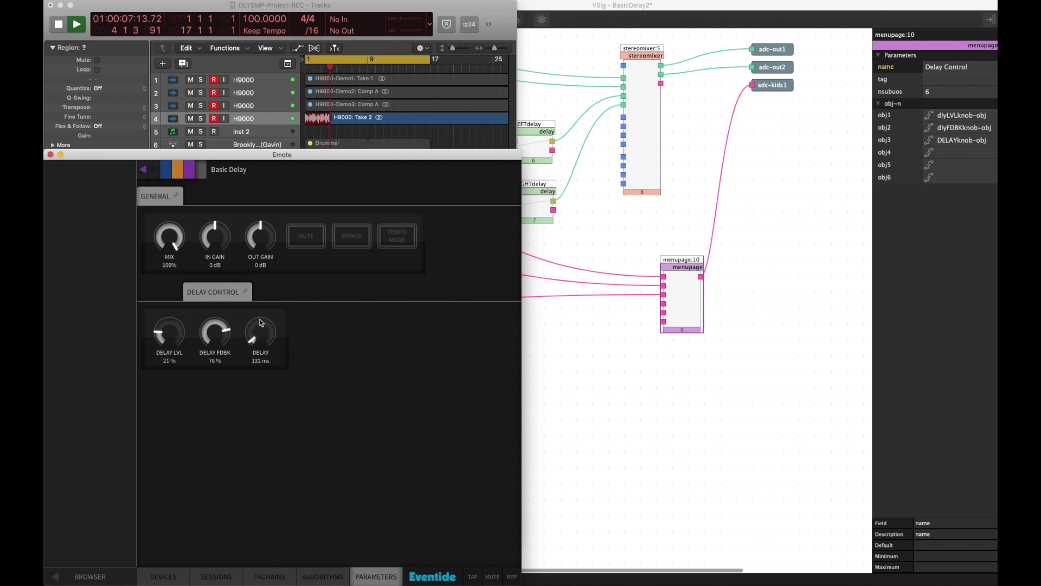
pyautogui.scroll(2, 263, 330)
# - Lower the Delay time to about 12 ms and fine-tune it to about 19 ms during playback
pyautogui.moveTo(260, 344); pyautogui.dragTo(276, 404)
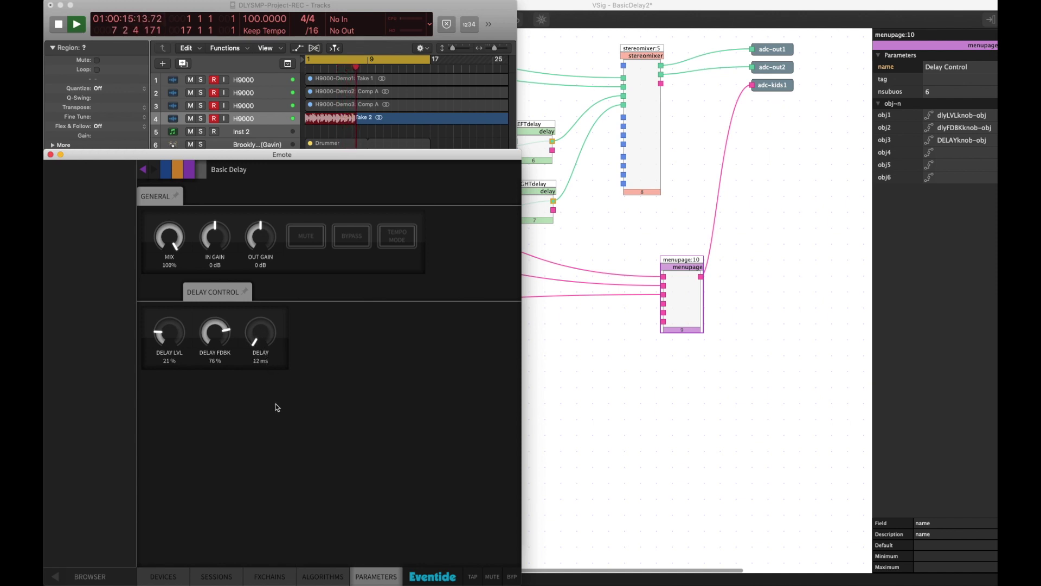
pyautogui.moveTo(277, 408); pyautogui.dragTo(278, 404)
pyautogui.moveTo(264, 338); pyautogui.dragTo(266, 334)
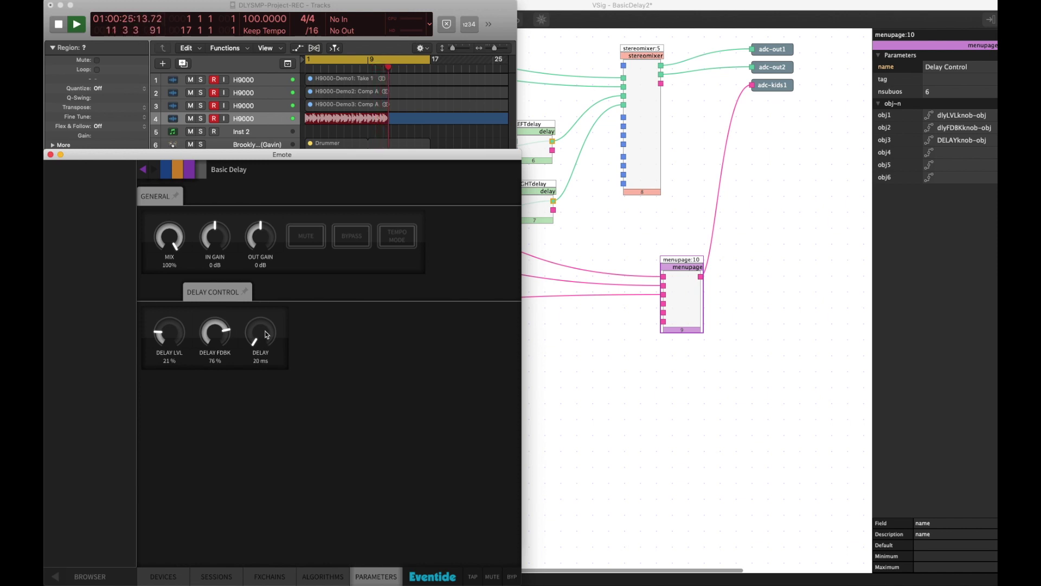
pyautogui.moveTo(266, 334); pyautogui.dragTo(268, 332)
pyautogui.moveTo(268, 331)
pyautogui.mouseDown()
pyautogui.moveTo(268, 319)
pyautogui.moveTo(265, 336)
pyautogui.mouseUp()
pyautogui.press('space')
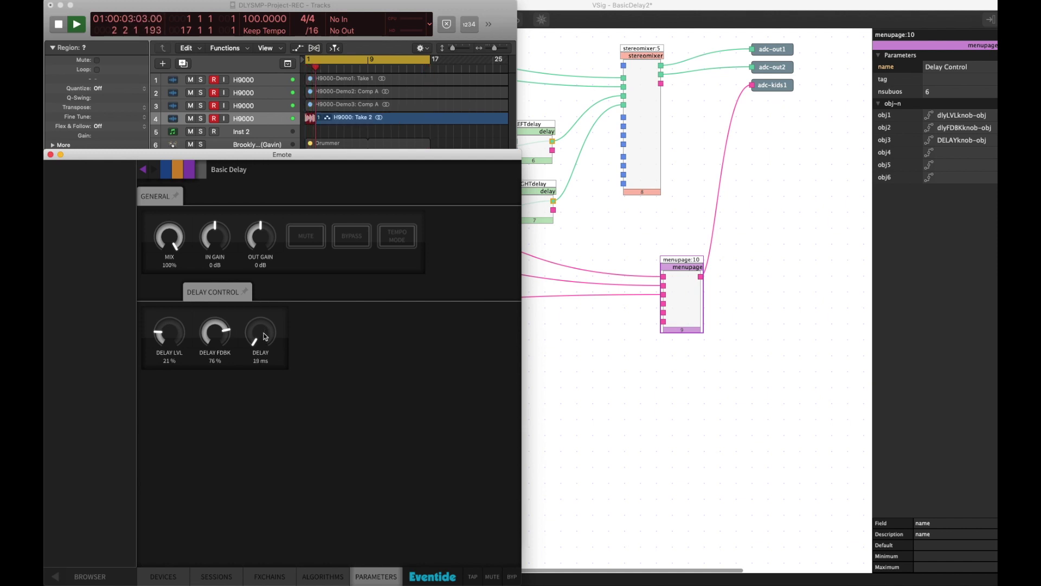
pyautogui.moveTo(265, 336); pyautogui.dragTo(265, 339)
# - Switch to the Basic Delay patch in VSig and select the dlyLVLknob module
pyautogui.click(410, 9)
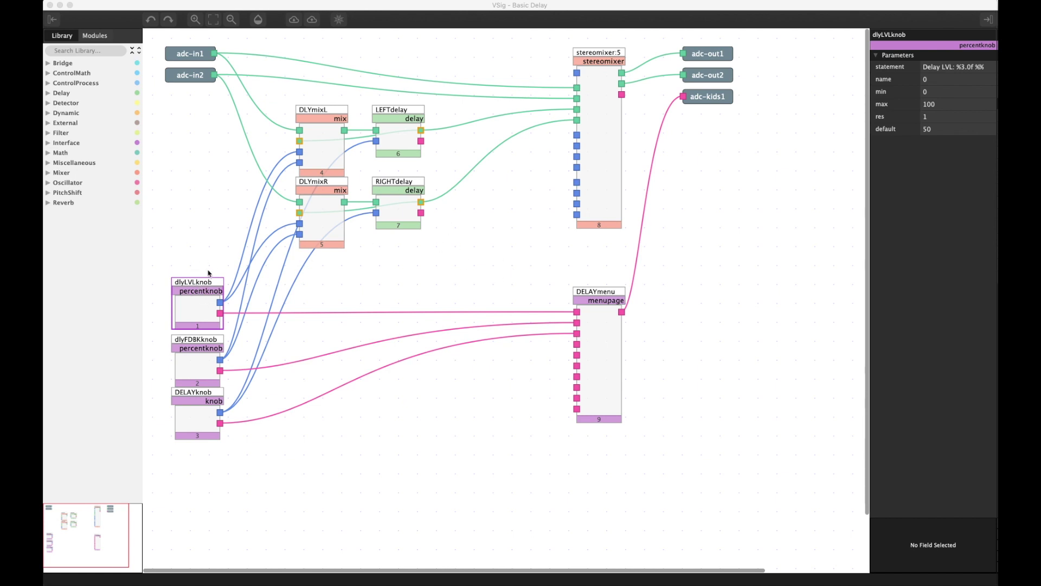
pyautogui.click(195, 307)
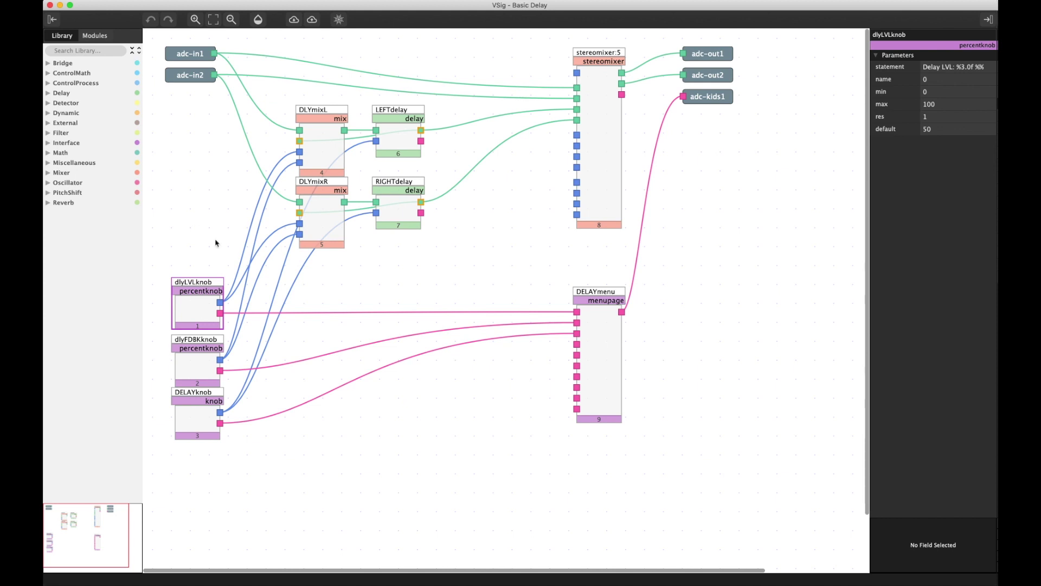
# - Switch to the DLYSMP-Project-REC project, add a new H9000 track below track 7 and start recording
pyautogui.click(268, 169)
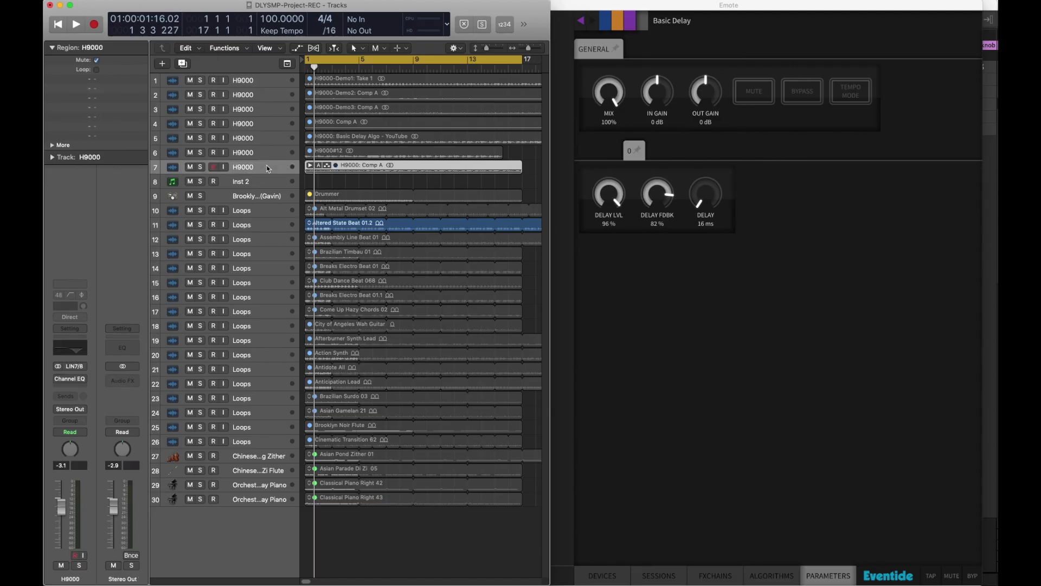
pyautogui.press('super+d')
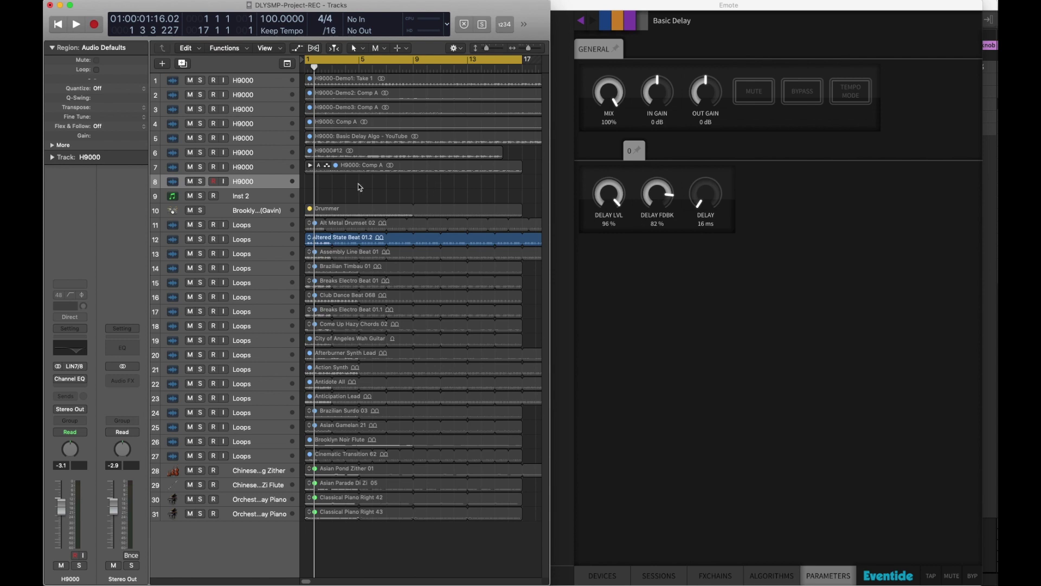
pyautogui.press('r')
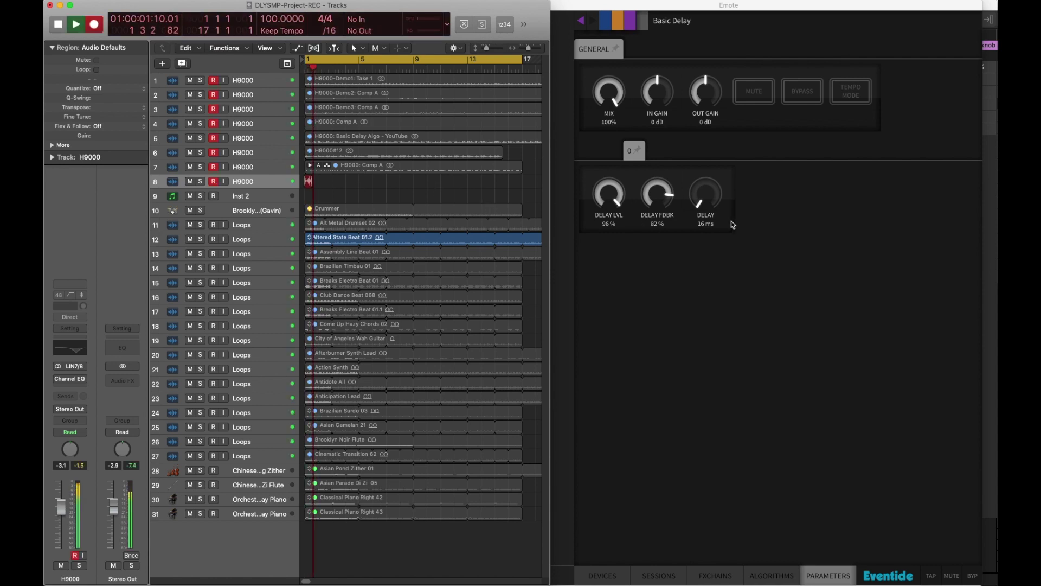
# - Lower the Delay time in Emote to 8 ms and bring it back to 12 ms while recording
pyautogui.click(710, 199)
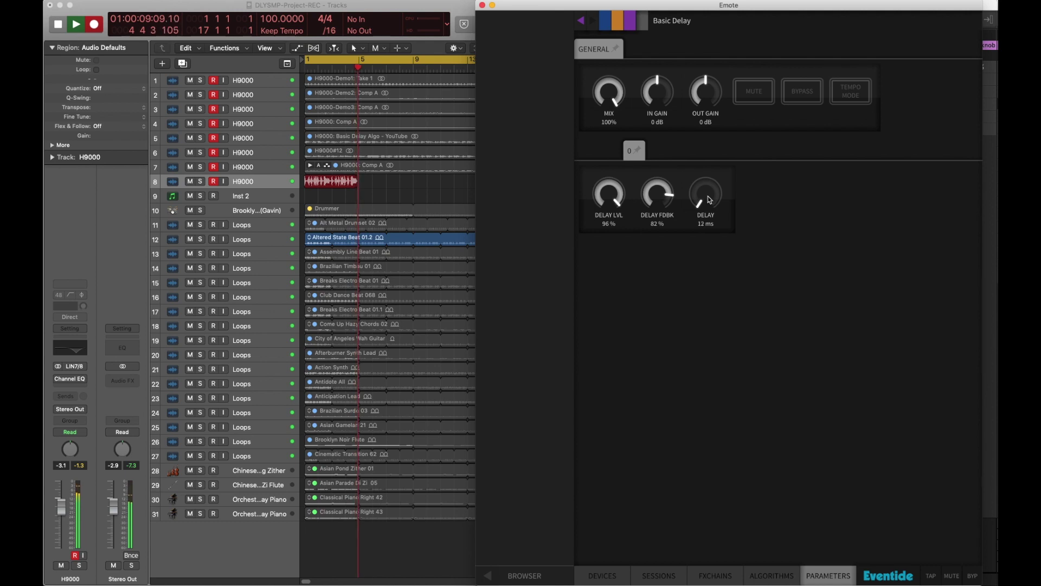
pyautogui.scroll(-4, 710, 199)
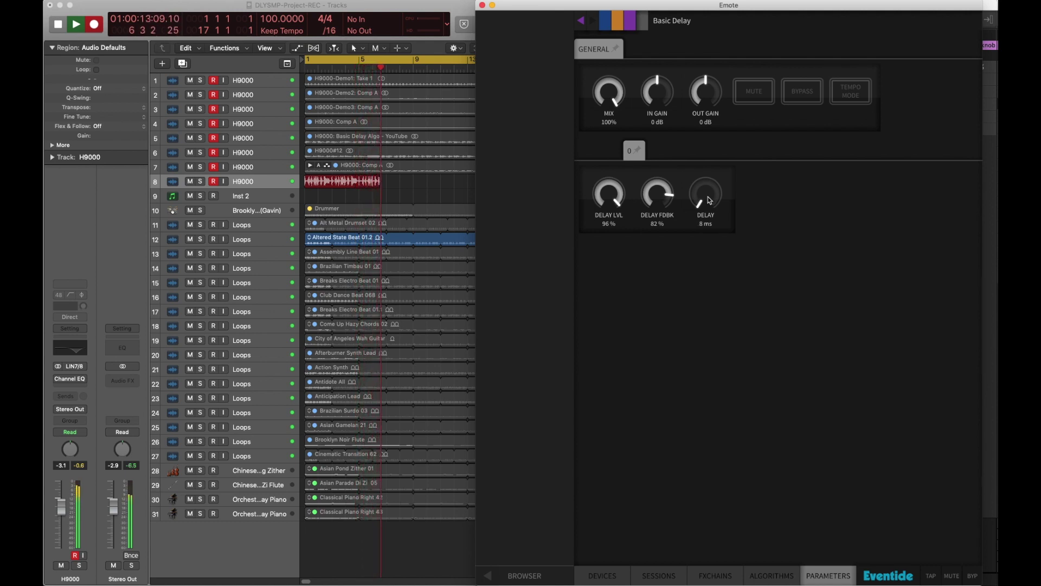
pyautogui.moveTo(710, 199); pyautogui.dragTo(712, 201)
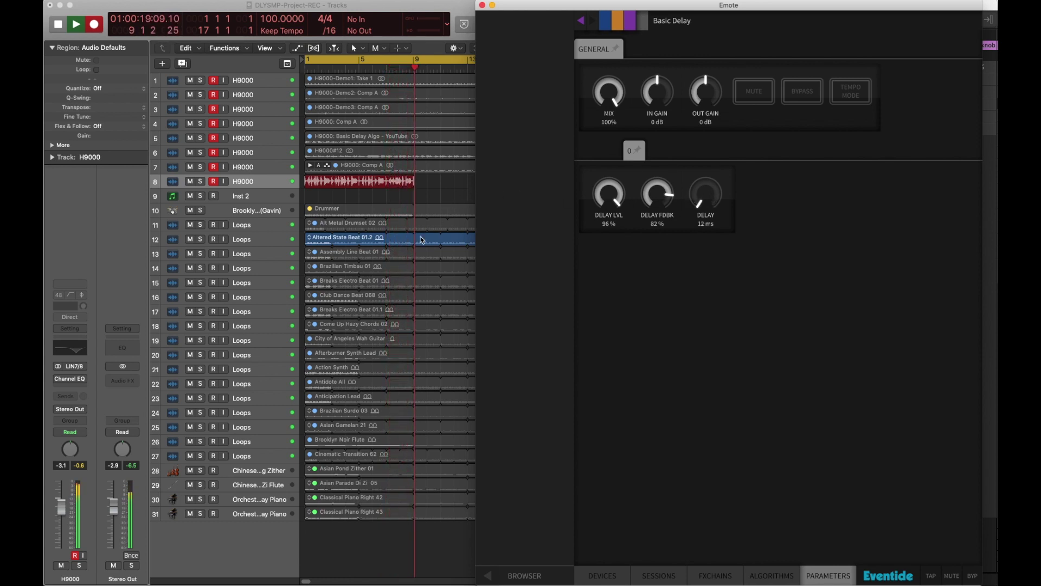
# - Switch to the BasicDelay3 patch in VSig and inspect the connections of the left and right delay highcut modules
pyautogui.press('super+Tab')
pyautogui.press('super+Tab')
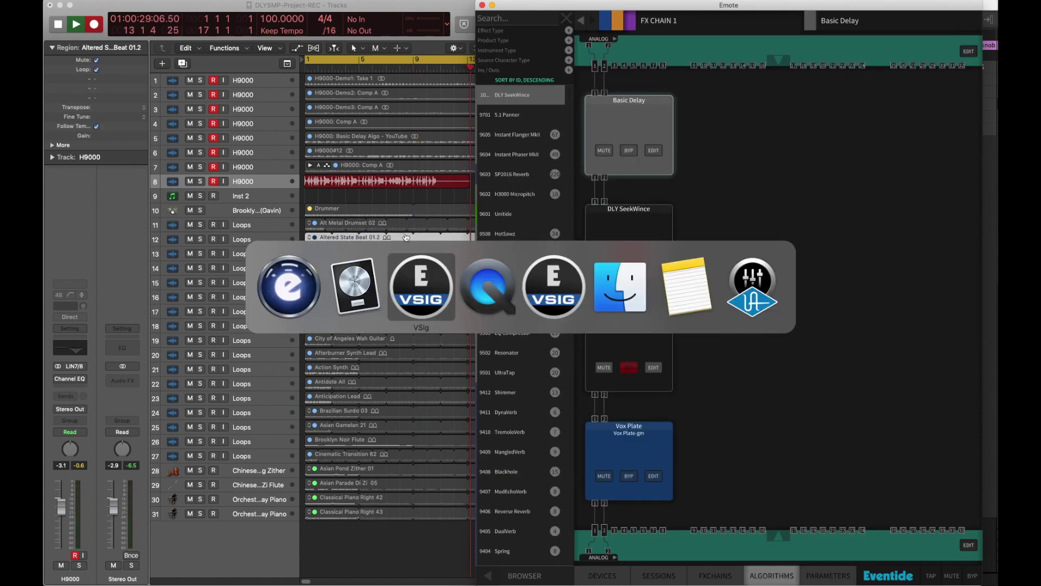
pyautogui.click(555, 286)
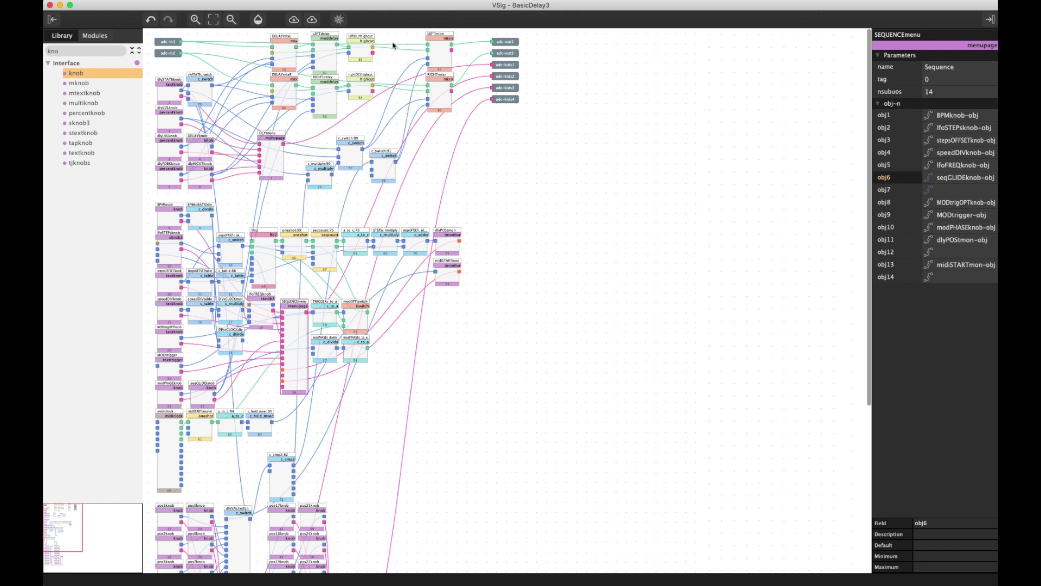
pyautogui.click(360, 52)
pyautogui.click(361, 92)
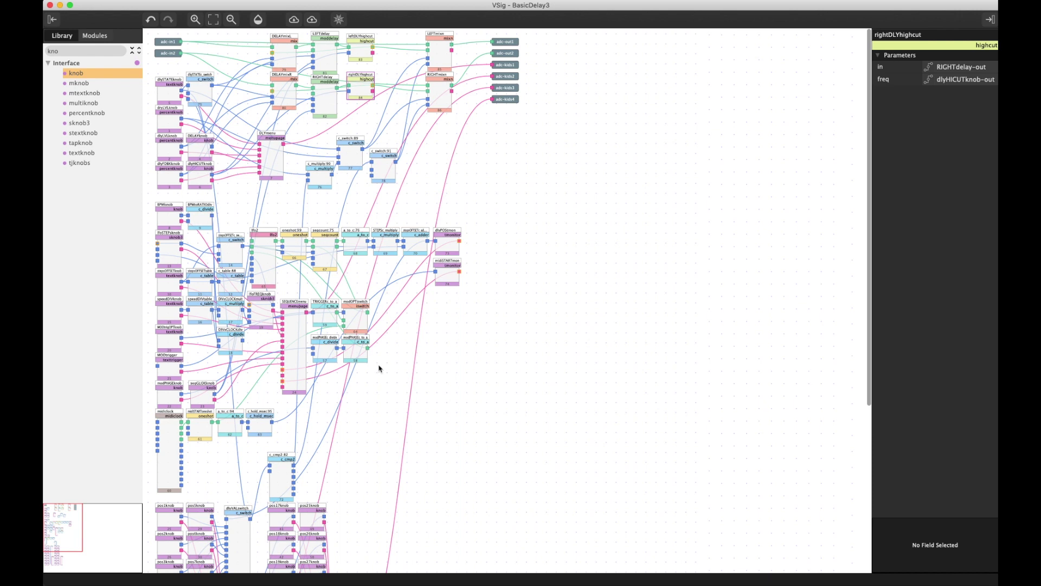
# - Switch to DLY SeekWince in Emote and set Delay Fdbk to 88 % and Dly Hicut to 8680 Hz
pyautogui.press('super+Tab')
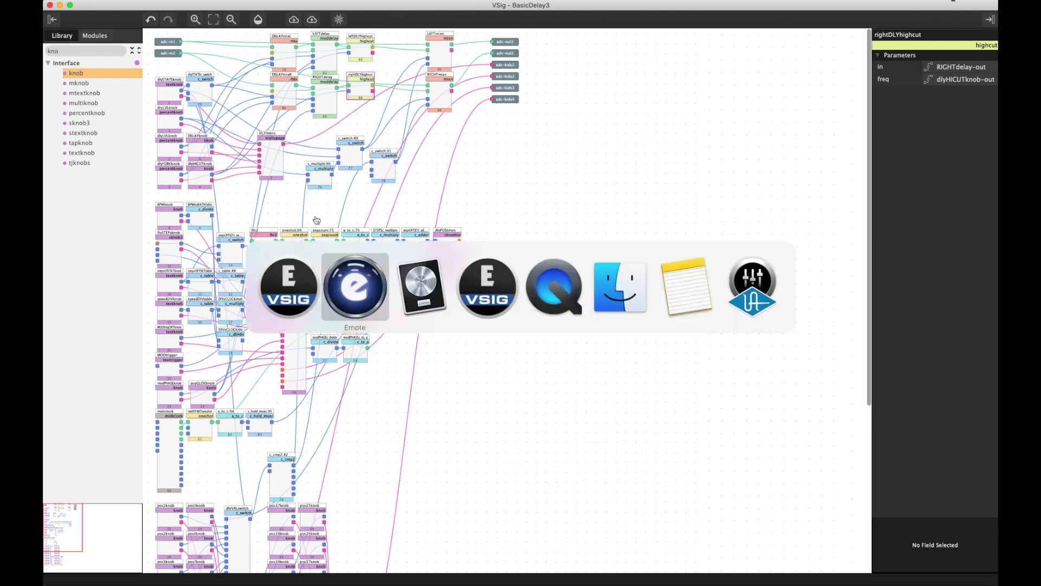
pyautogui.click(347, 280)
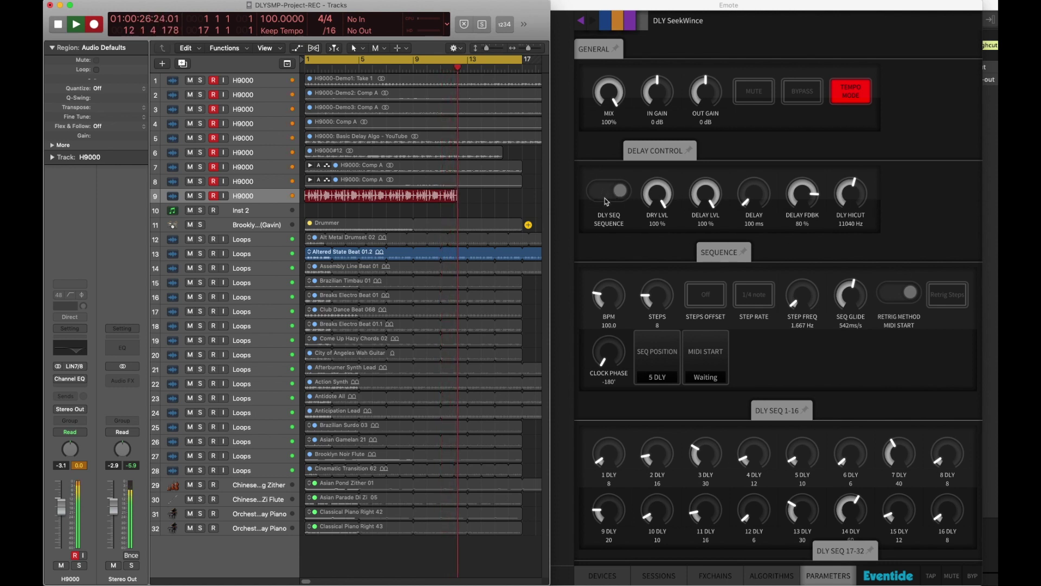
pyautogui.click(803, 189)
pyautogui.moveTo(803, 189); pyautogui.dragTo(803, 185)
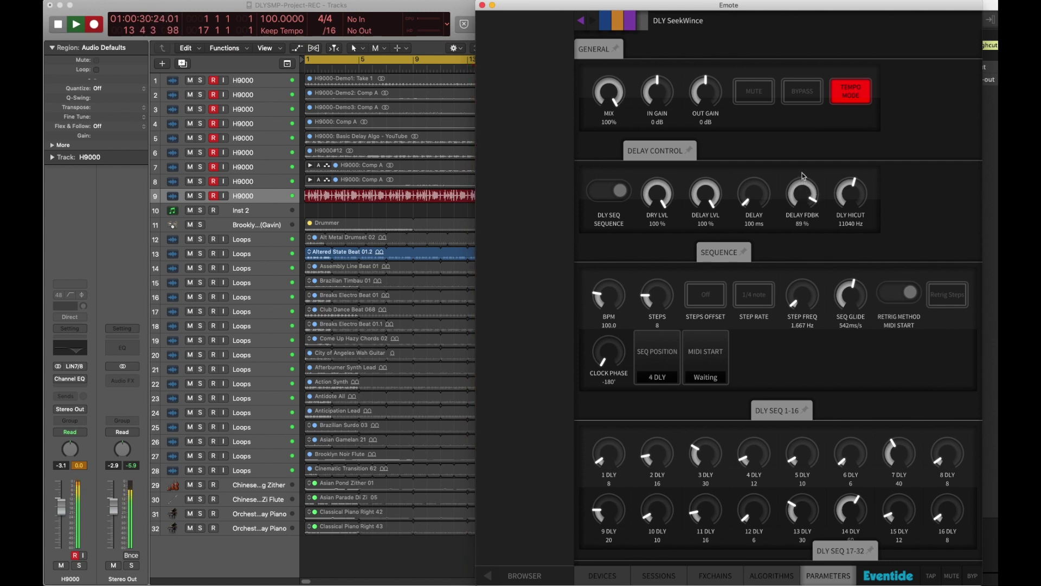
pyautogui.moveTo(853, 195); pyautogui.dragTo(852, 215)
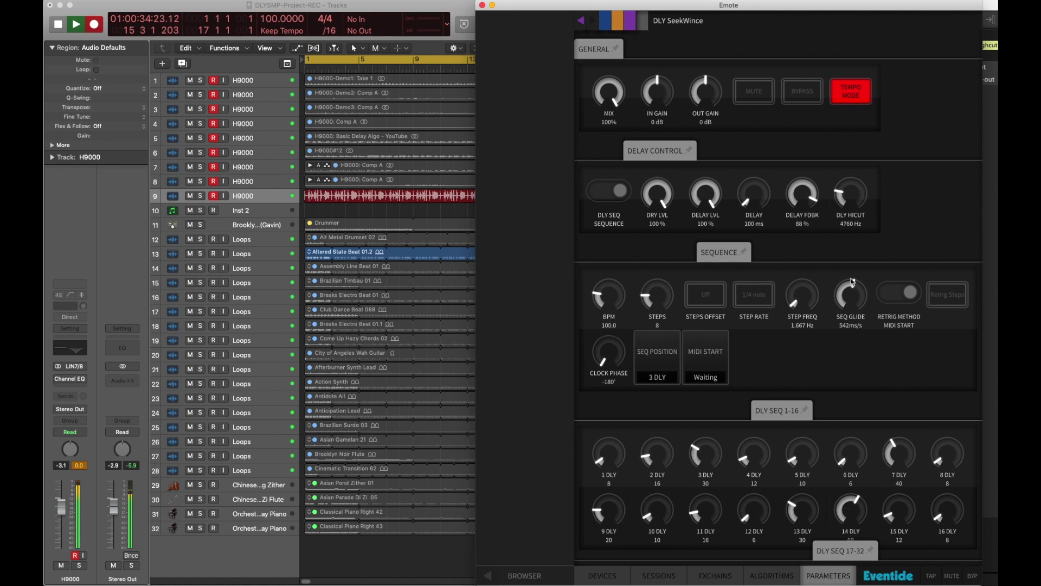
# - Examine the DLY SeekWince sequence and step-delay parameters, the Step Rate choices and the algorithm's place in FX Chain 1
pyautogui.scroll(-3, 873, 254)
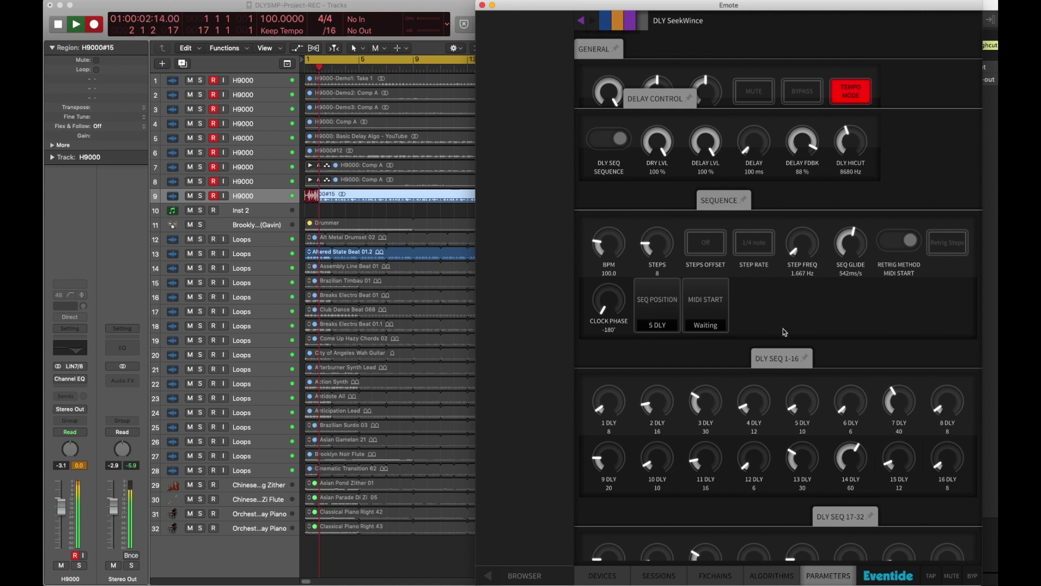
pyautogui.scroll(-3, 751, 240)
pyautogui.scroll(-1, 751, 240)
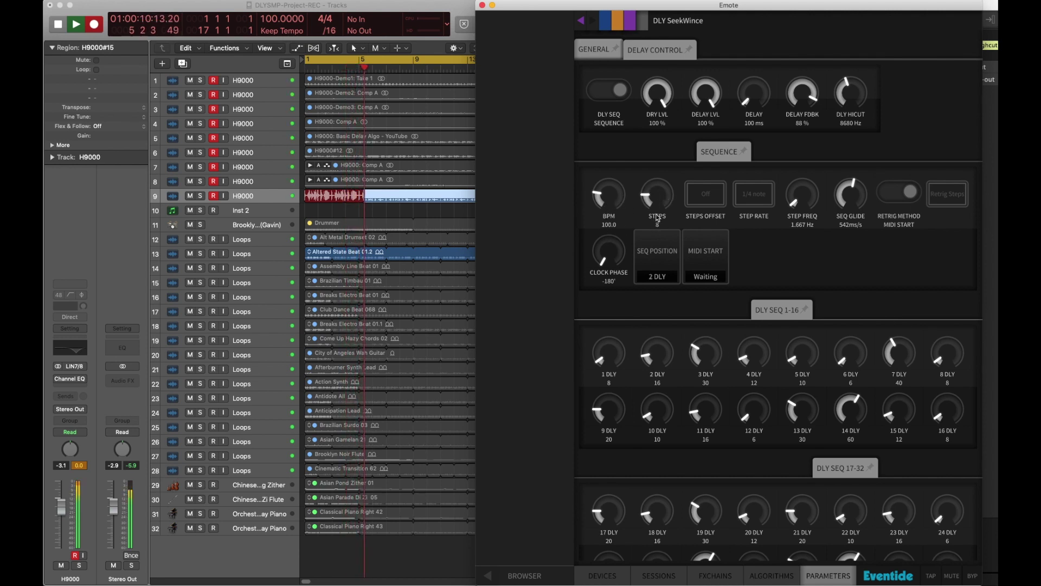
pyautogui.scroll(-5, 658, 218)
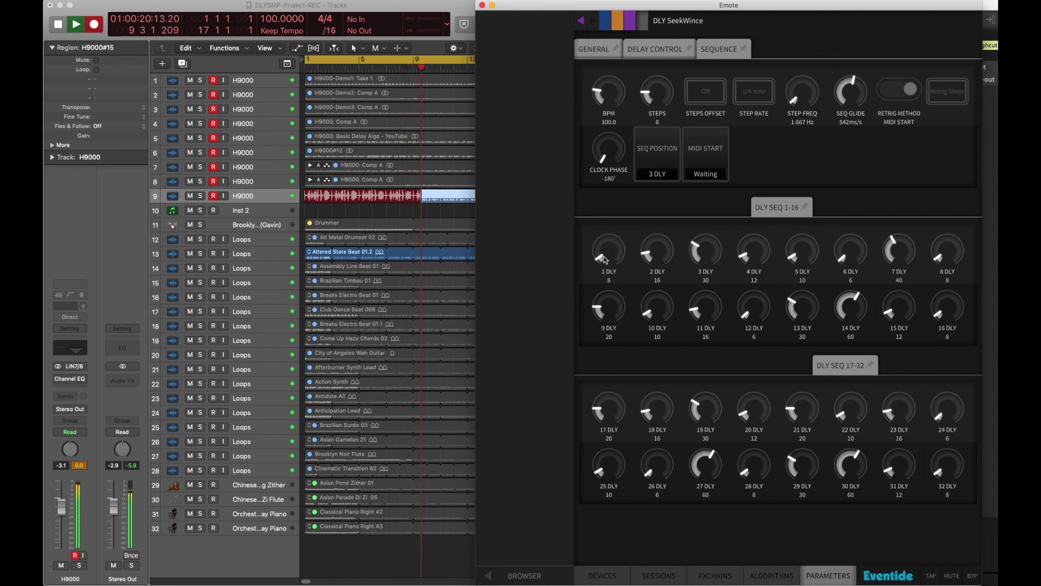
pyautogui.click(749, 95)
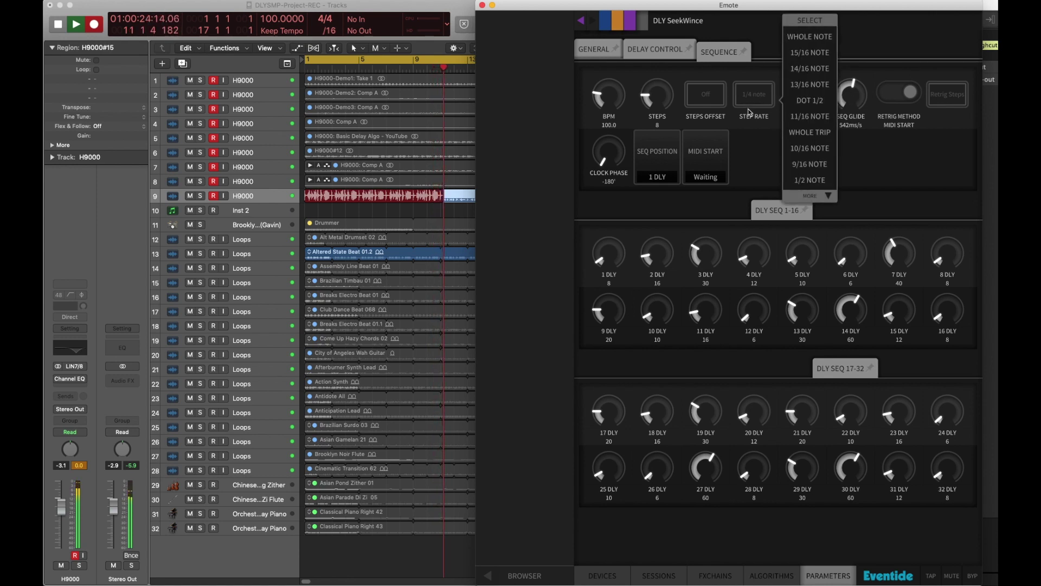
pyautogui.click(749, 112)
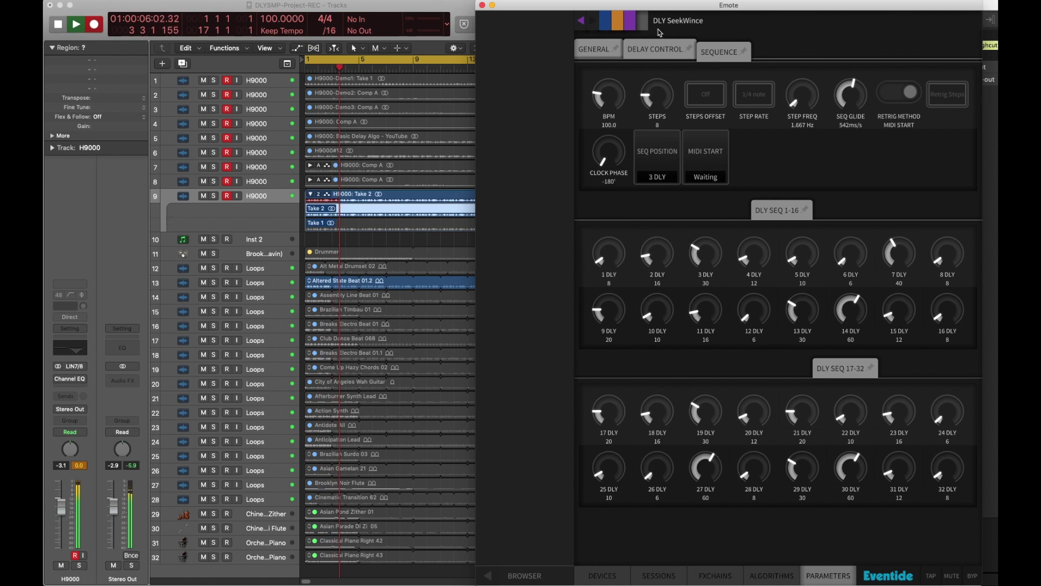
pyautogui.click(617, 24)
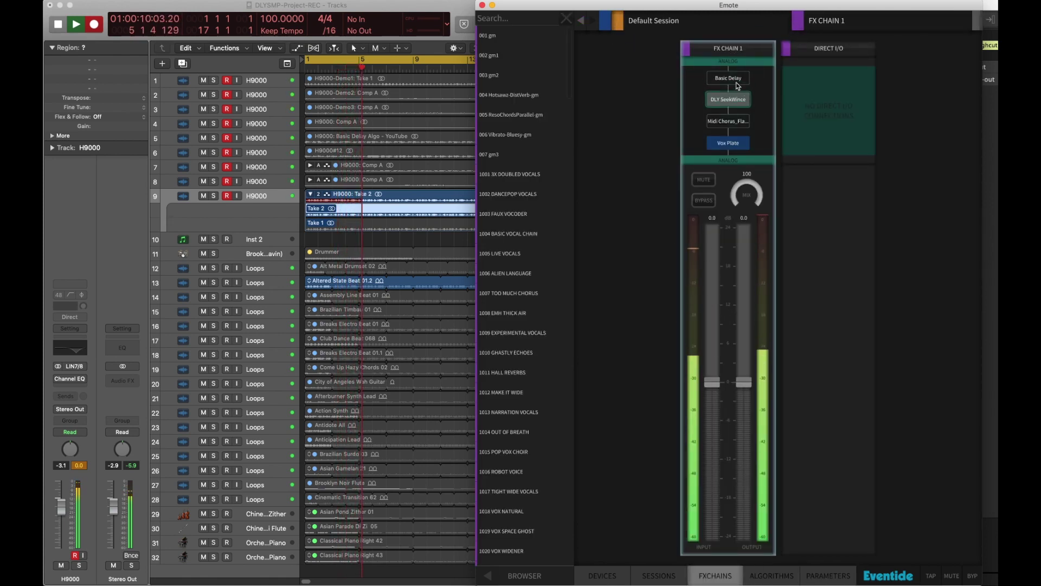
pyautogui.doubleClick(739, 101)
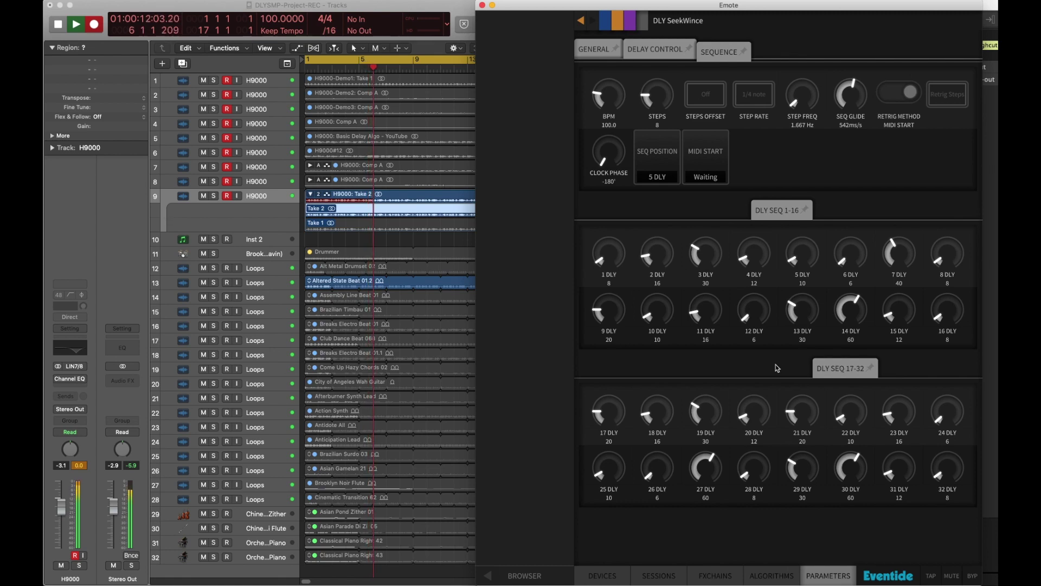
# - Lower Seq Glide to 104 ms/s and set sequence steps 1 DLY and 2 DLY to 0
pyautogui.scroll(3, 759, 266)
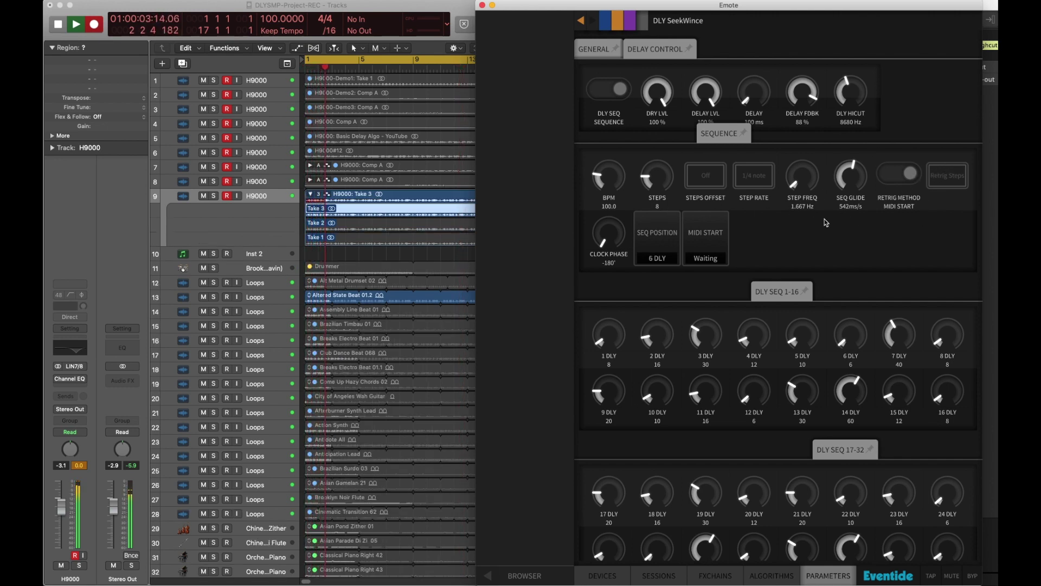
pyautogui.moveTo(859, 244); pyautogui.dragTo(865, 302)
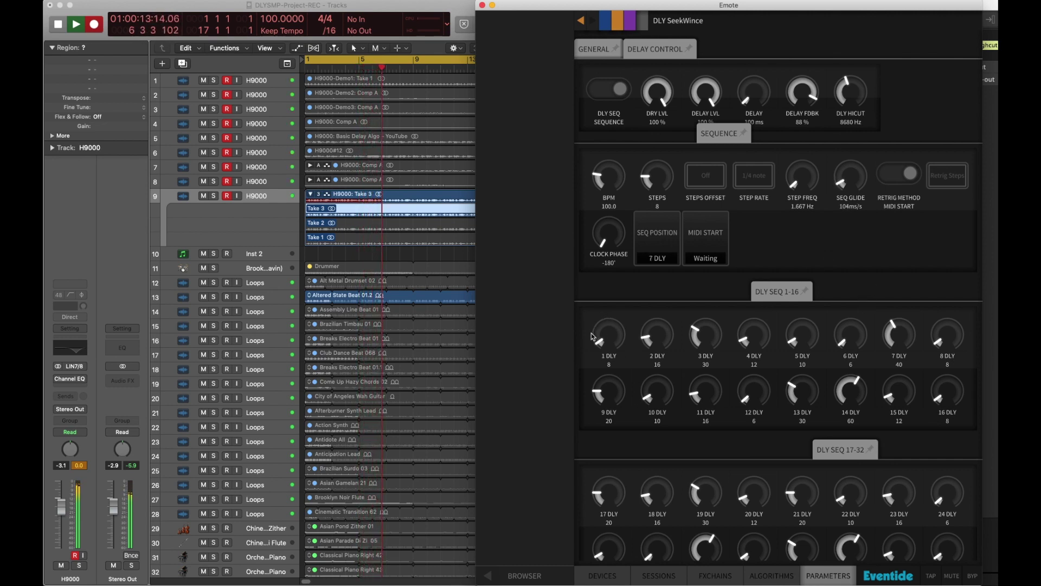
pyautogui.moveTo(610, 335); pyautogui.dragTo(661, 455)
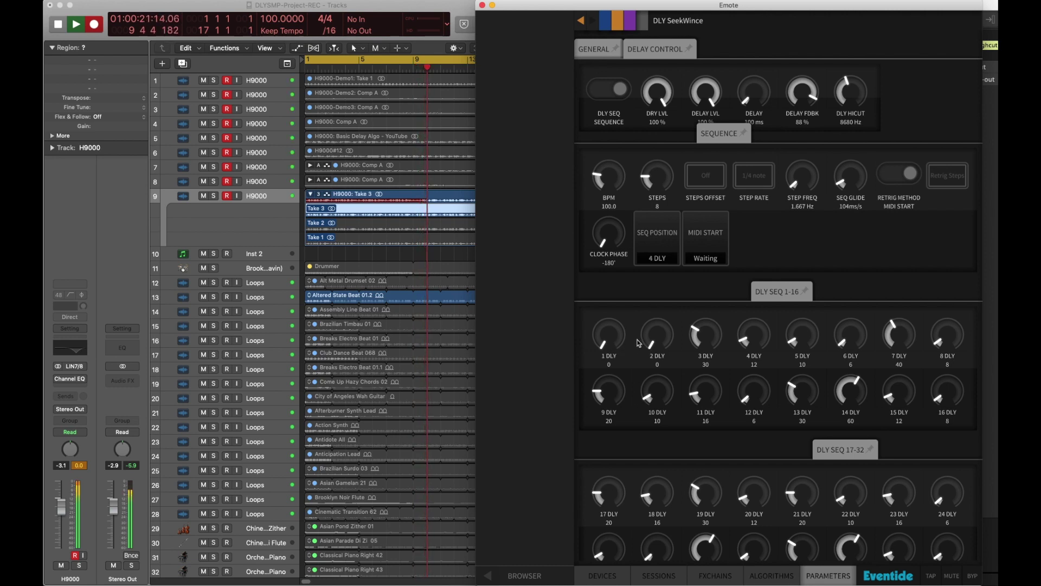
# - Compare the dry and effected sound by bypassing DLY SeekWince and re-enabling it during playback
pyautogui.click(599, 50)
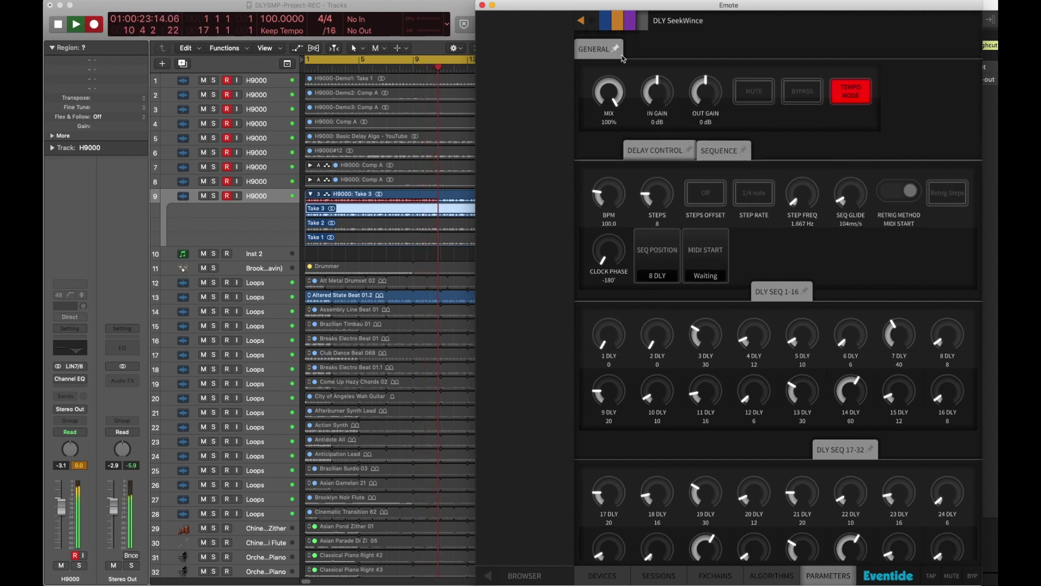
pyautogui.click(803, 92)
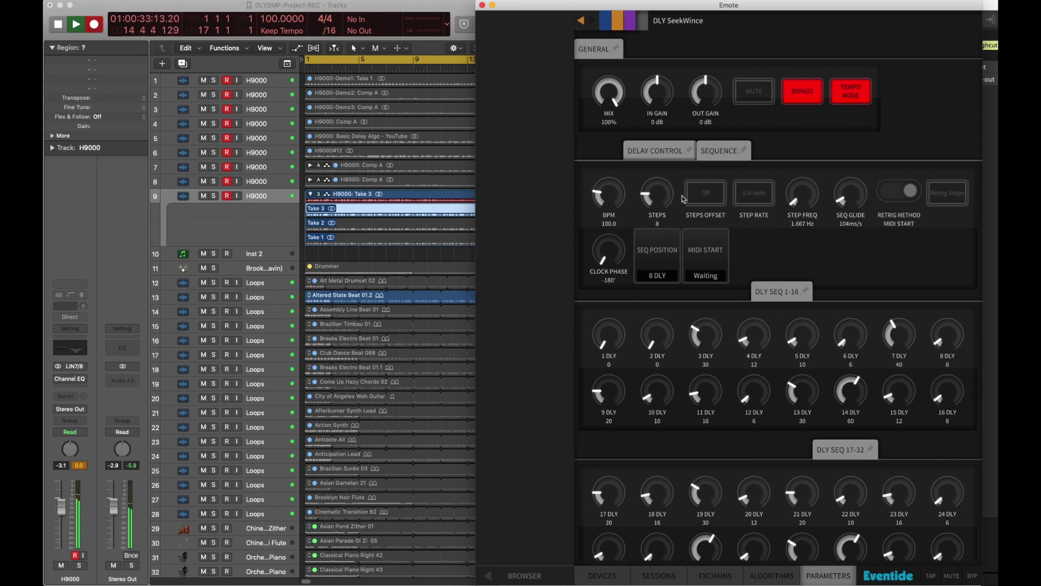
pyautogui.click(805, 88)
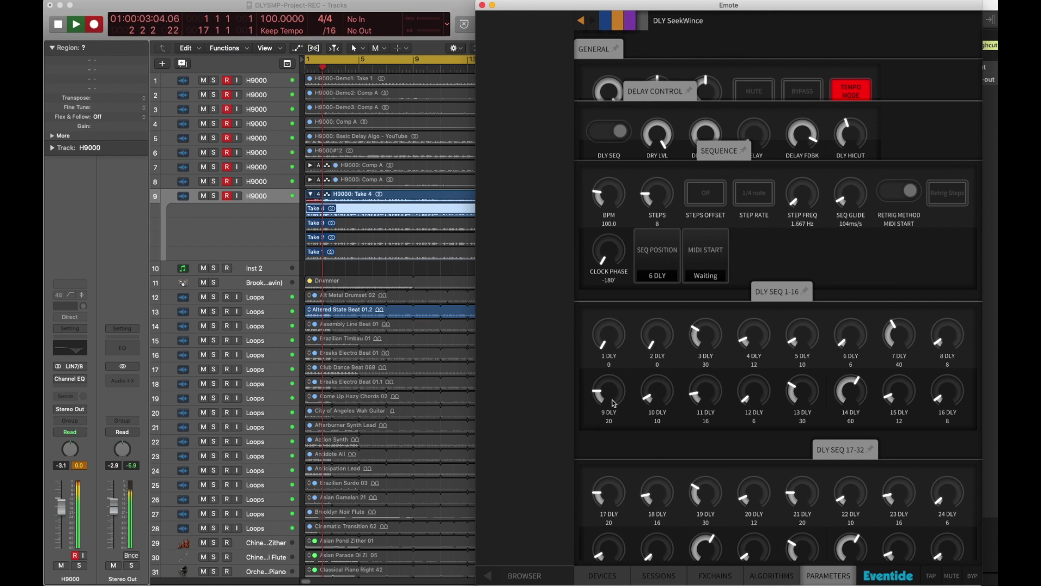
# - Raise the 1 DLY sequence step slightly above 0 during playback
pyautogui.moveTo(609, 345); pyautogui.dragTo(610, 337)
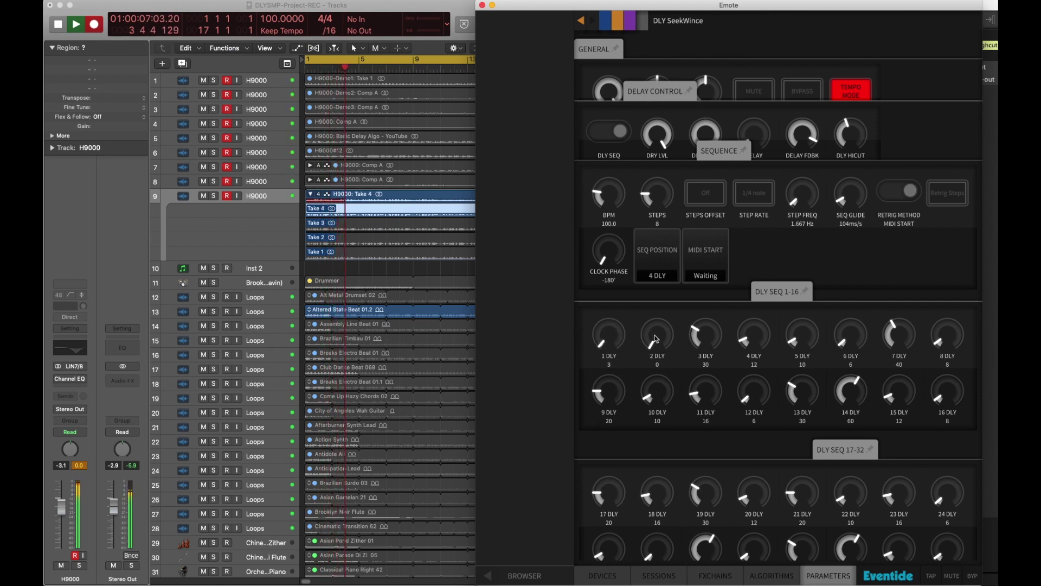